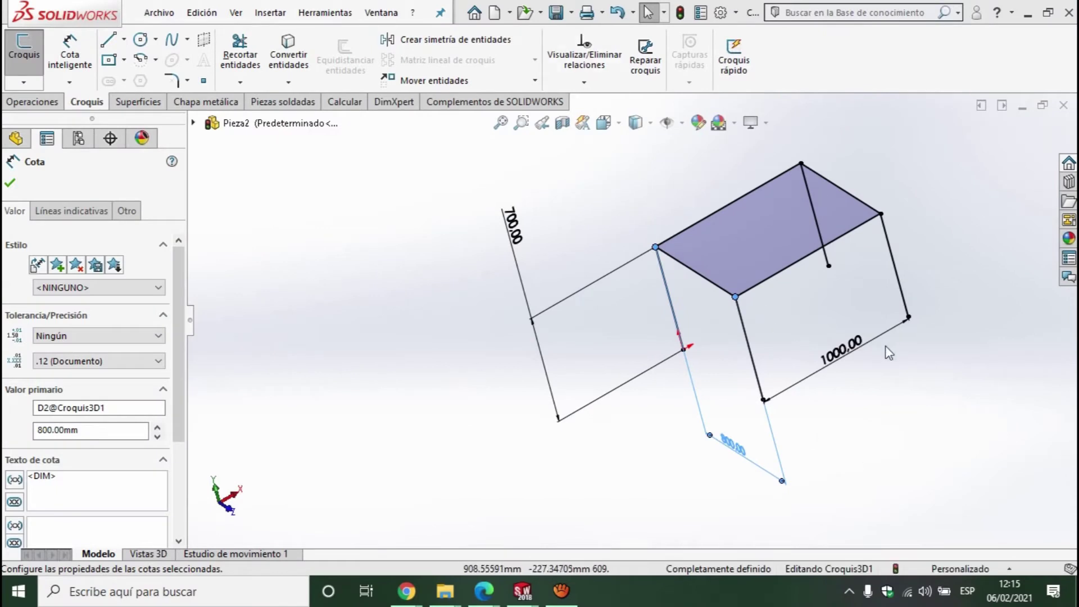
Step: Orbit the 1000 × 800 × 700 table sketch to check it, then dismiss the dimension settings
mouse_move(893, 365)
middle_down()
mouse_move(838, 345)
mouse_move(616, 445)
mouse_move(627, 409)
middle_up()
mouse_move(844, 312)
middle_down()
mouse_move(756, 352)
mouse_move(717, 333)
middle_up()
scroll(717, 333, down, 5)
scroll(633, 363, up, 3)
middle_drag(633, 362, 617, 286)
scroll(616, 286, down, 2)
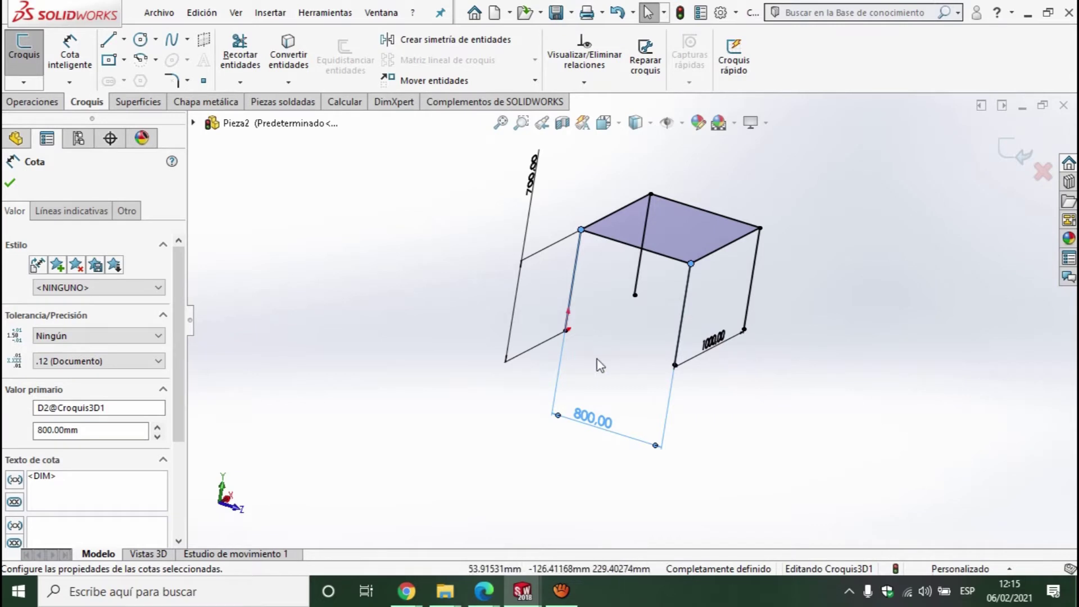
middle_drag(743, 375, 698, 378)
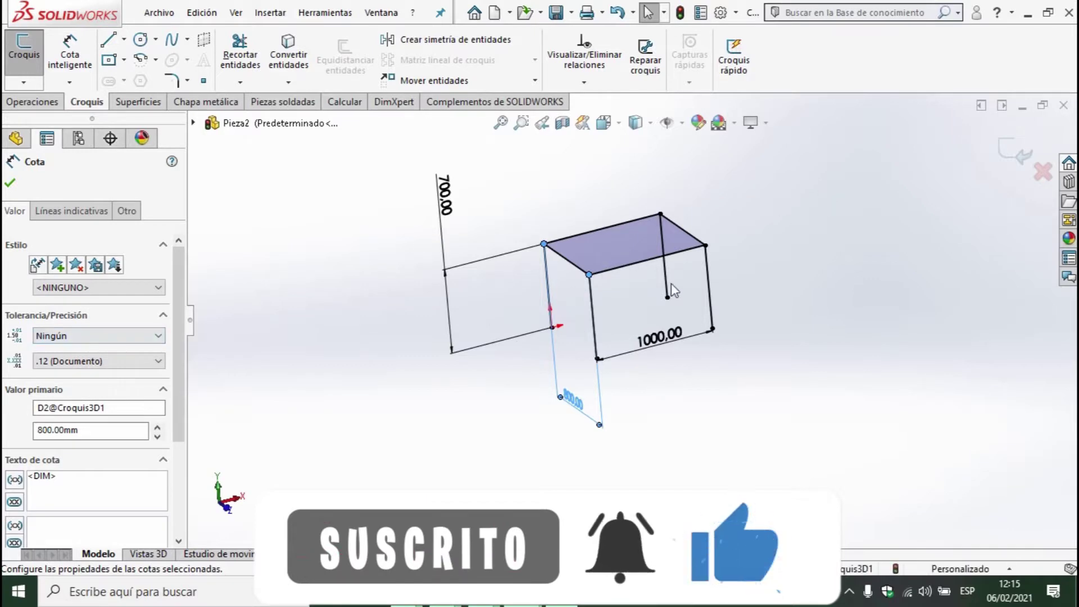
middle_drag(711, 270, 727, 269)
click(206, 102)
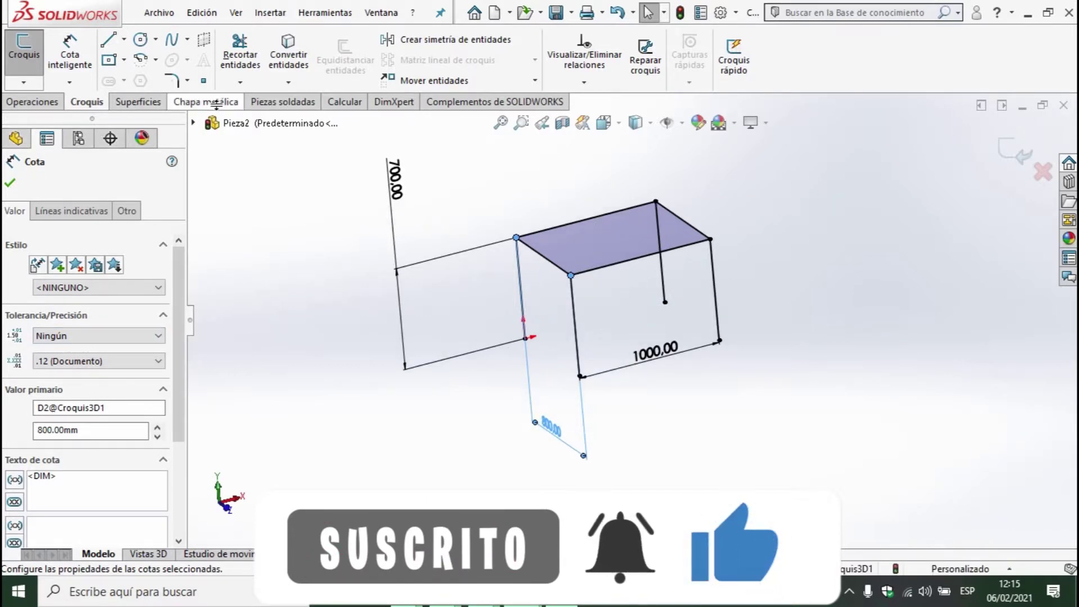
click(273, 118)
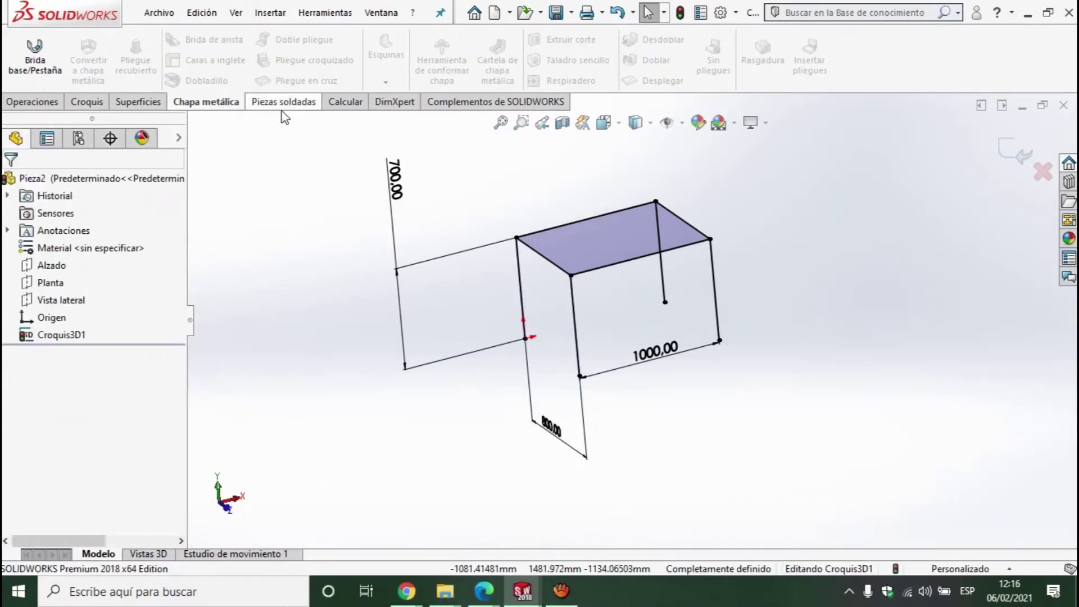
Step: Start an ISO square-tube structural member with the top rectangle edges as the first group
click(282, 103)
click(1005, 151)
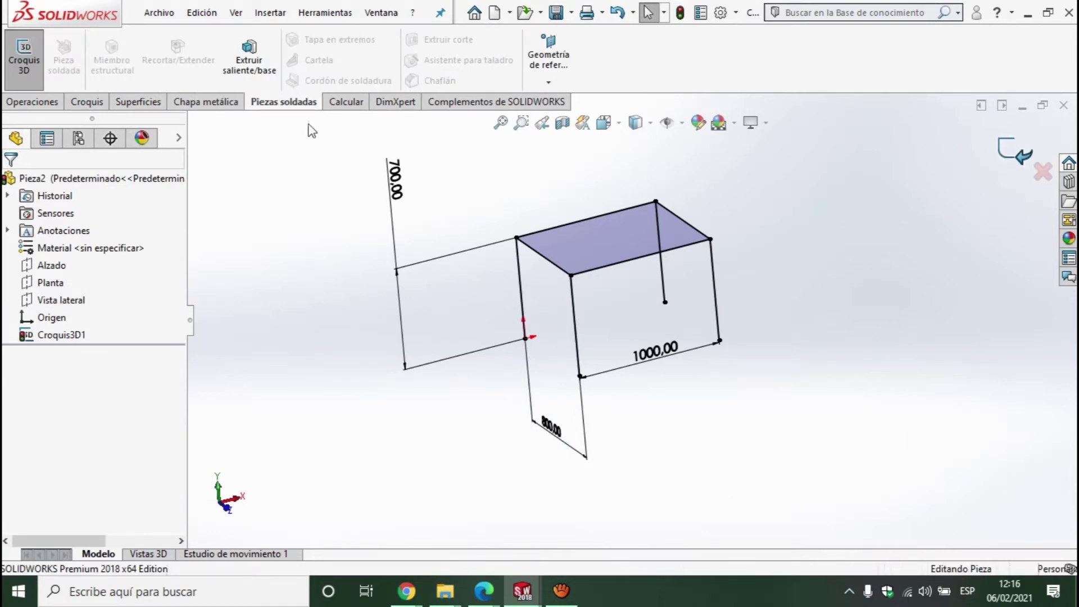
click(112, 59)
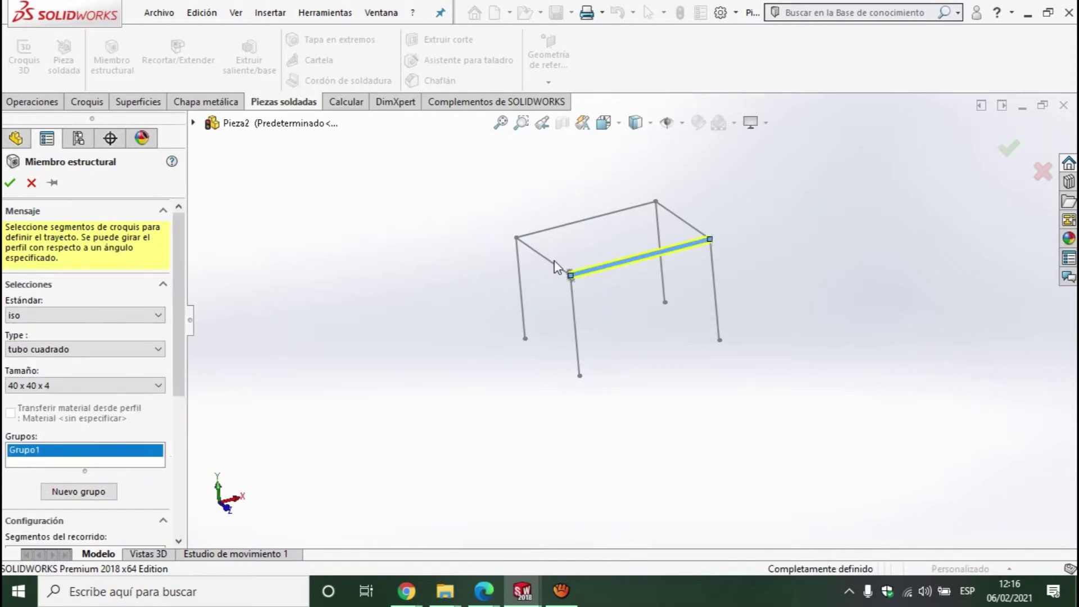
click(572, 230)
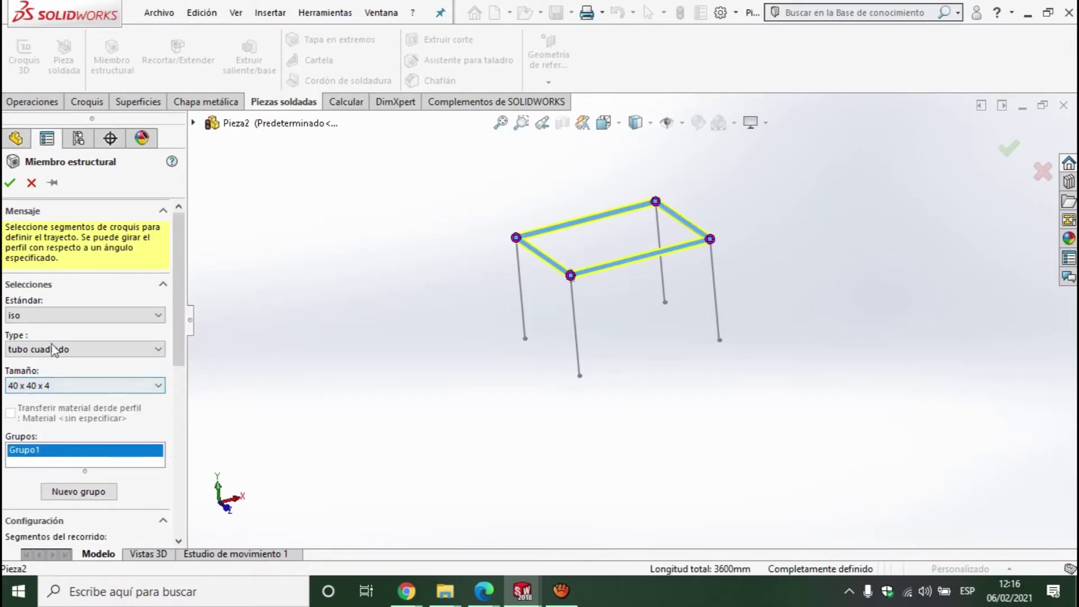
click(61, 318)
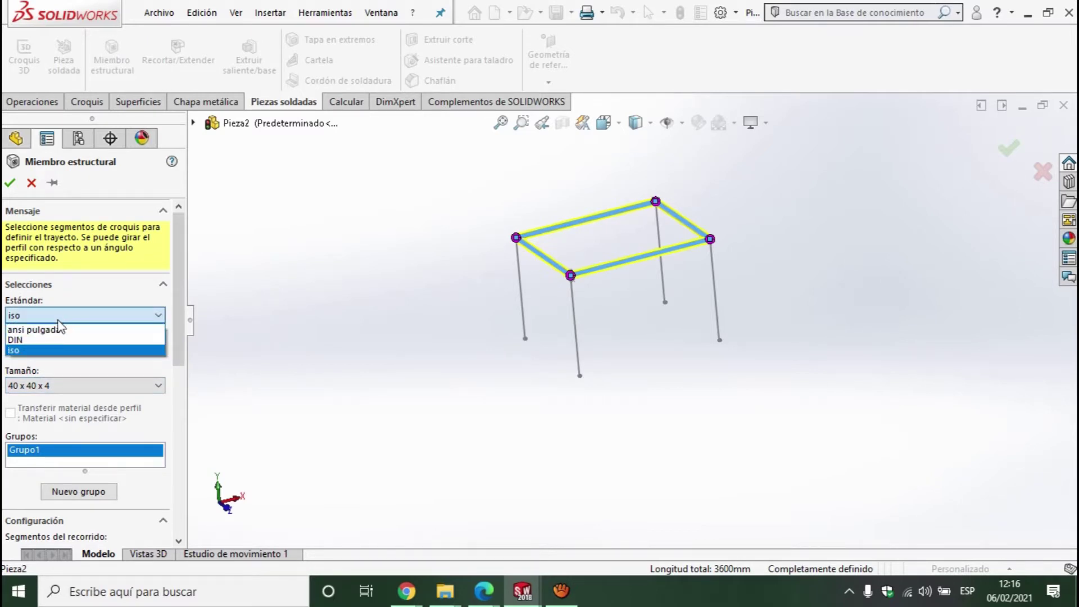
click(59, 320)
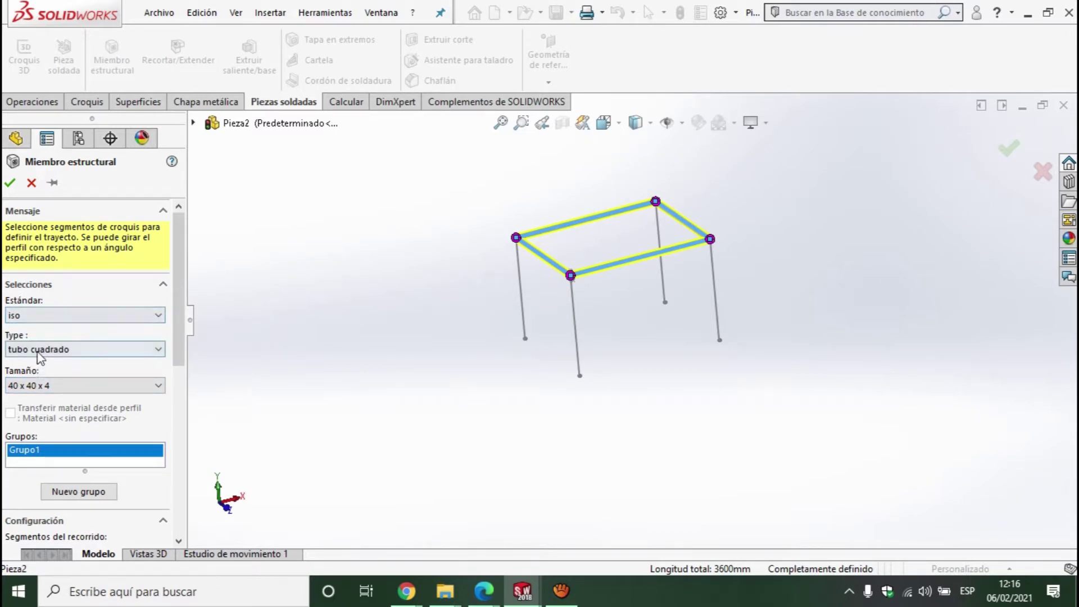
click(37, 353)
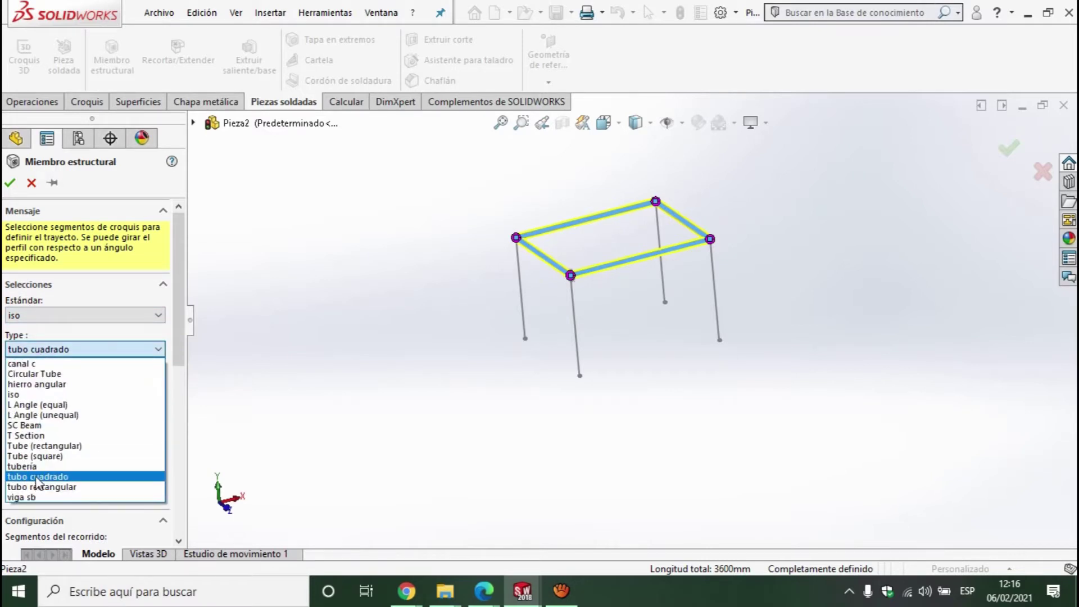
click(37, 479)
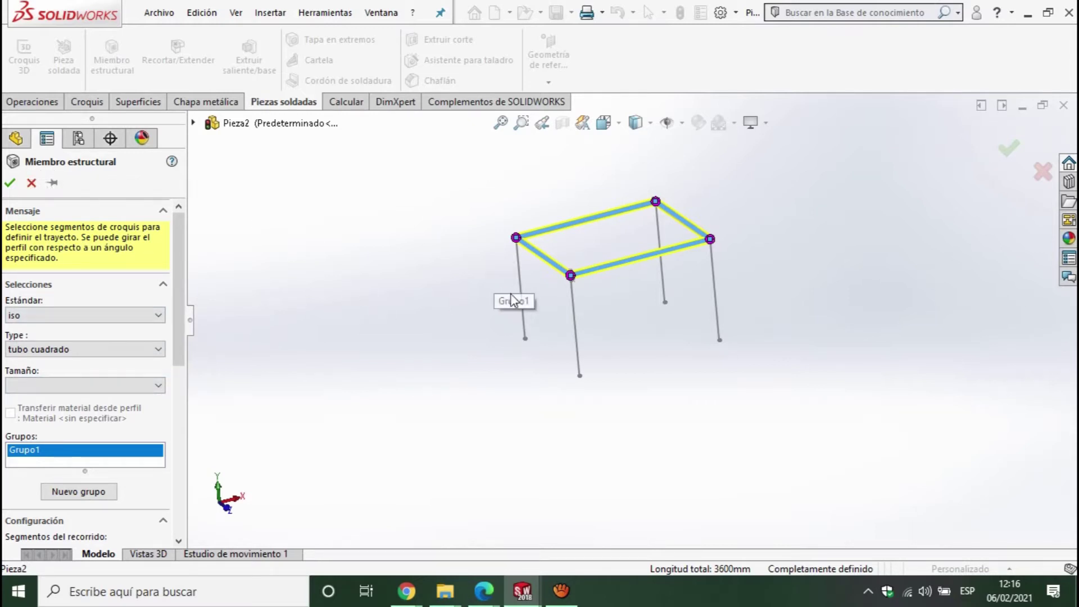
Step: Add the legs as a second member group and orbit to inspect the tubes
click(56, 495)
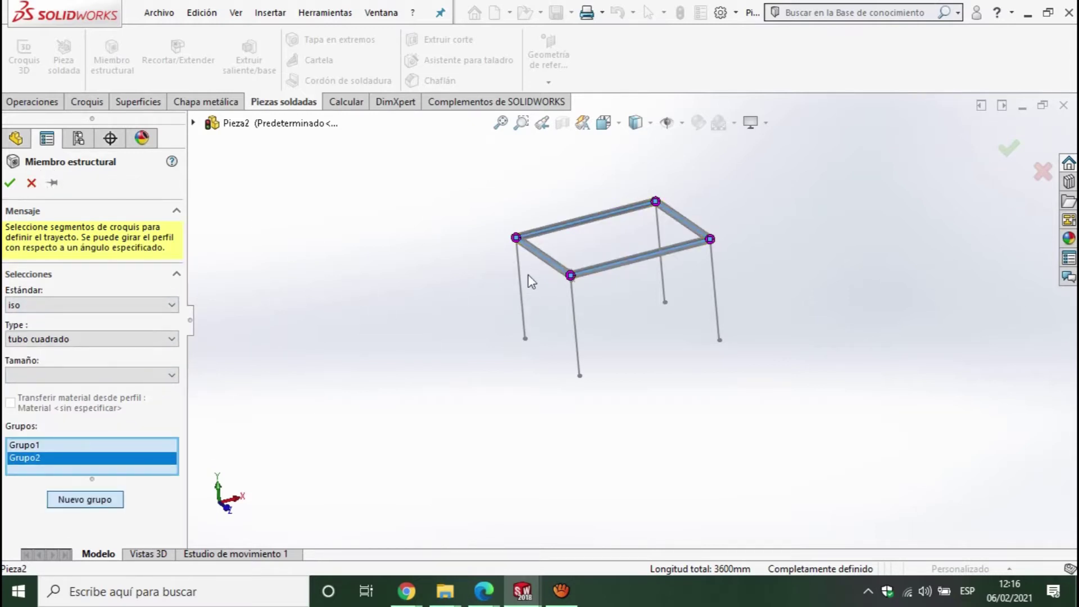
click(522, 287)
click(576, 333)
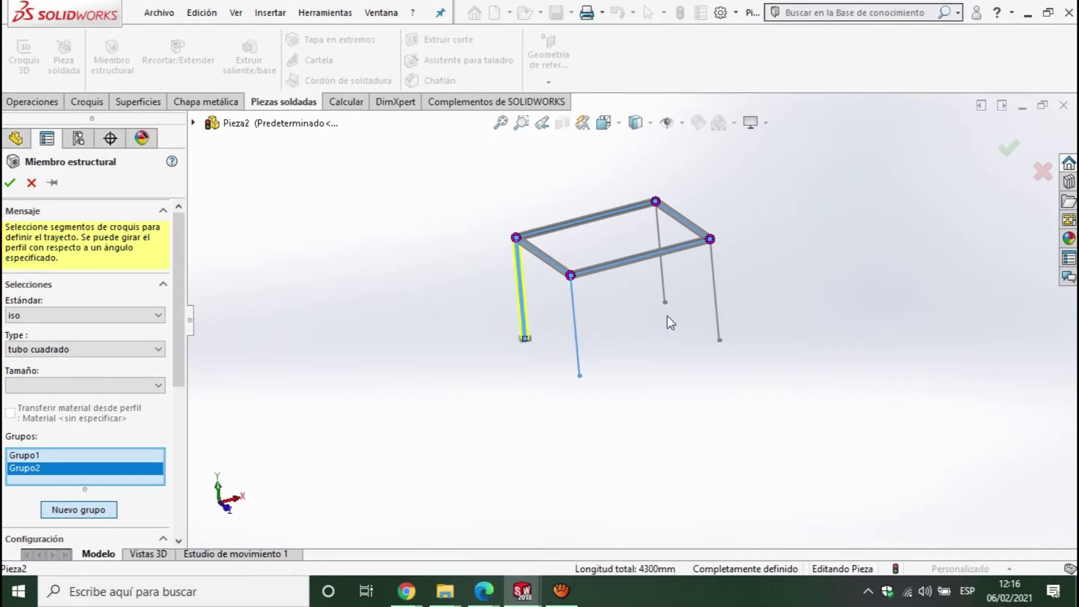
click(715, 292)
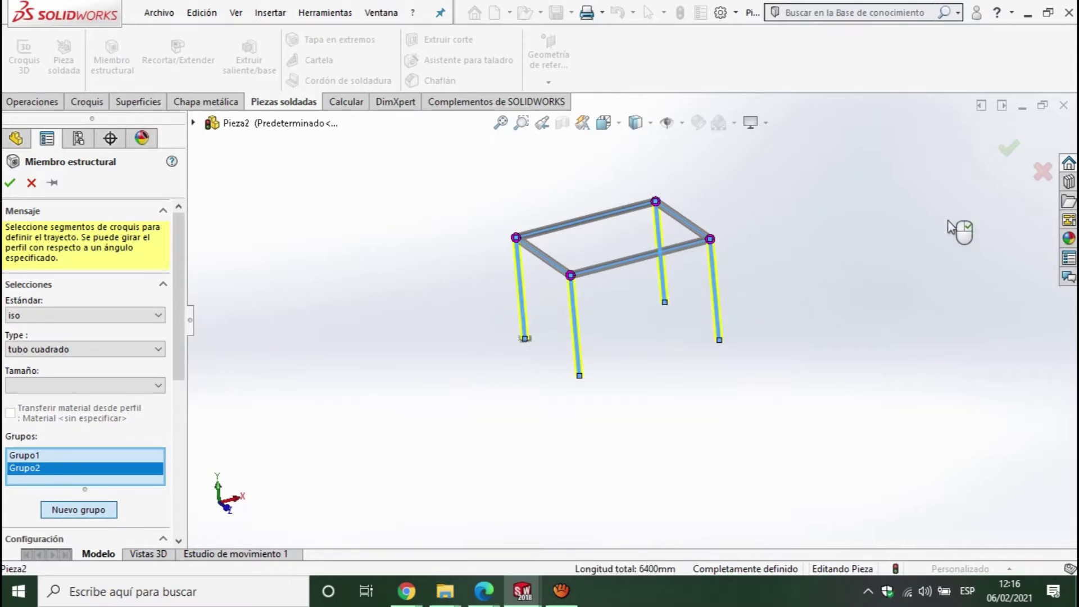
click(1023, 141)
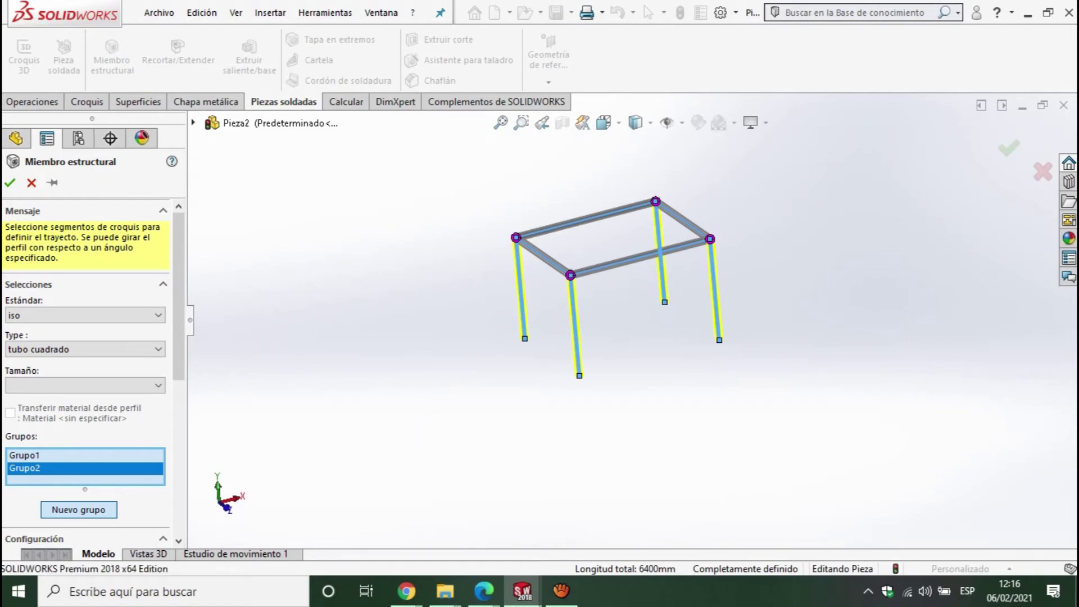
click(9, 186)
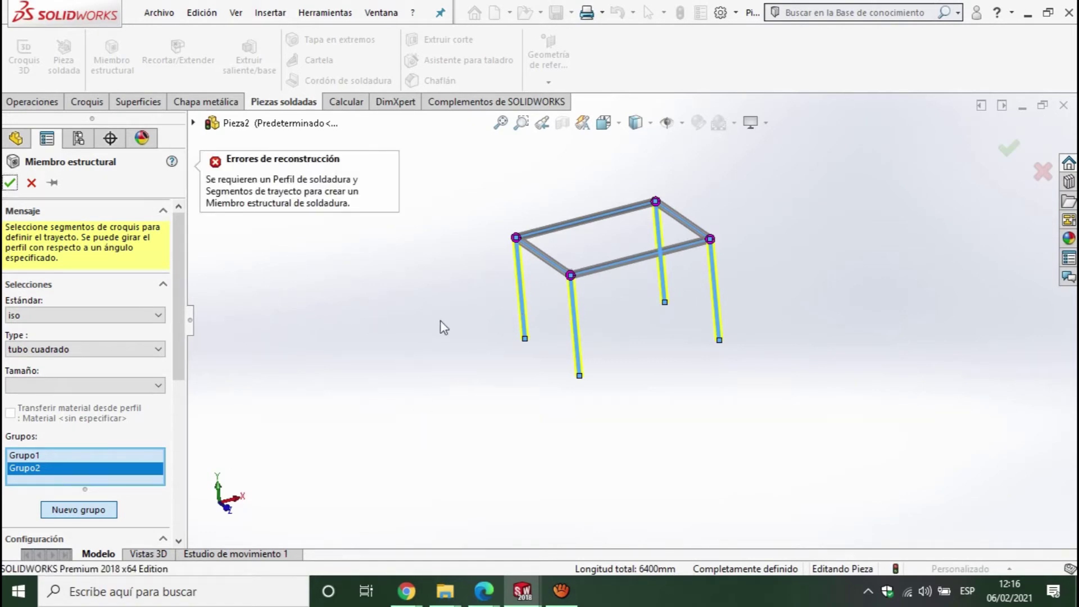
scroll(450, 343, down, 3)
scroll(656, 320, down, 2)
mouse_move(655, 321)
middle_down()
mouse_move(641, 346)
mouse_move(539, 353)
mouse_move(592, 306)
middle_up()
scroll(592, 306, down, 2)
scroll(593, 306, up, 3)
scroll(592, 306, up, 3)
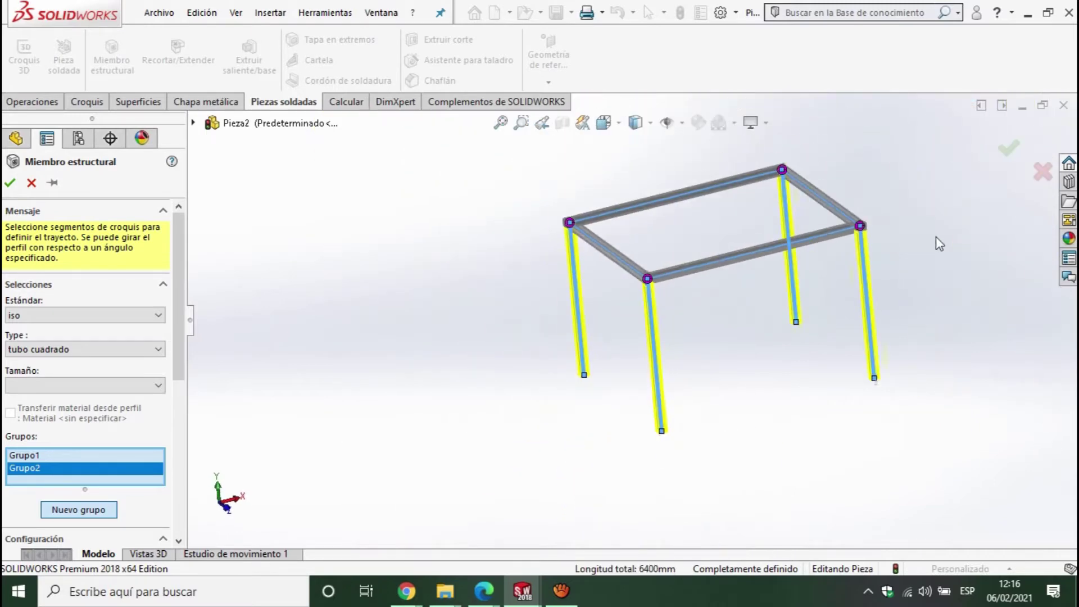
scroll(834, 261, down, 3)
click(1018, 149)
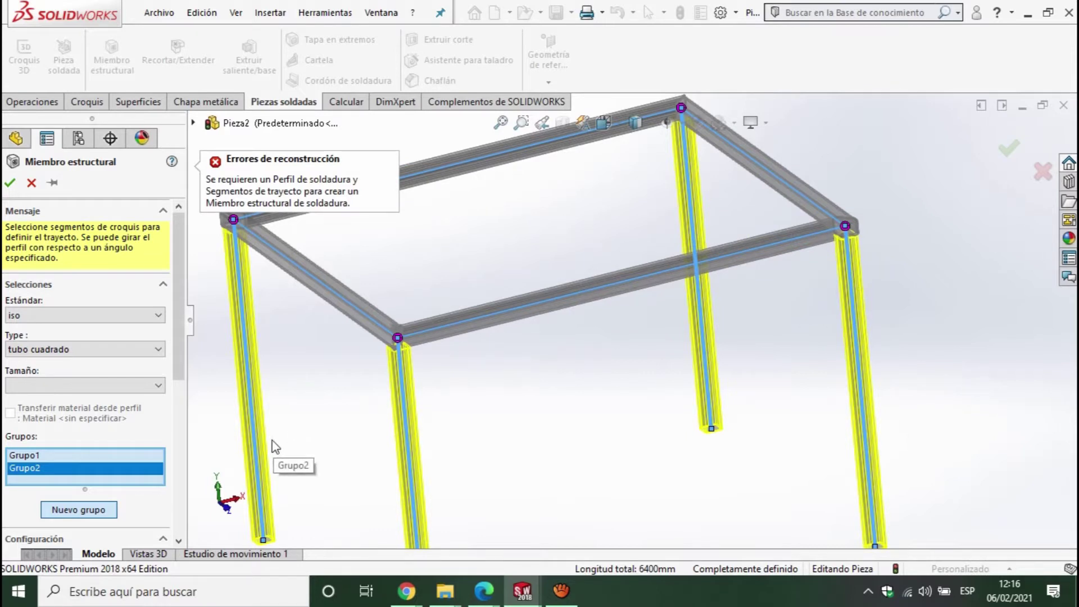
Step: Set the tube size to 40 x 40 x 4, confirm the member, and fit the frame
click(47, 385)
click(35, 446)
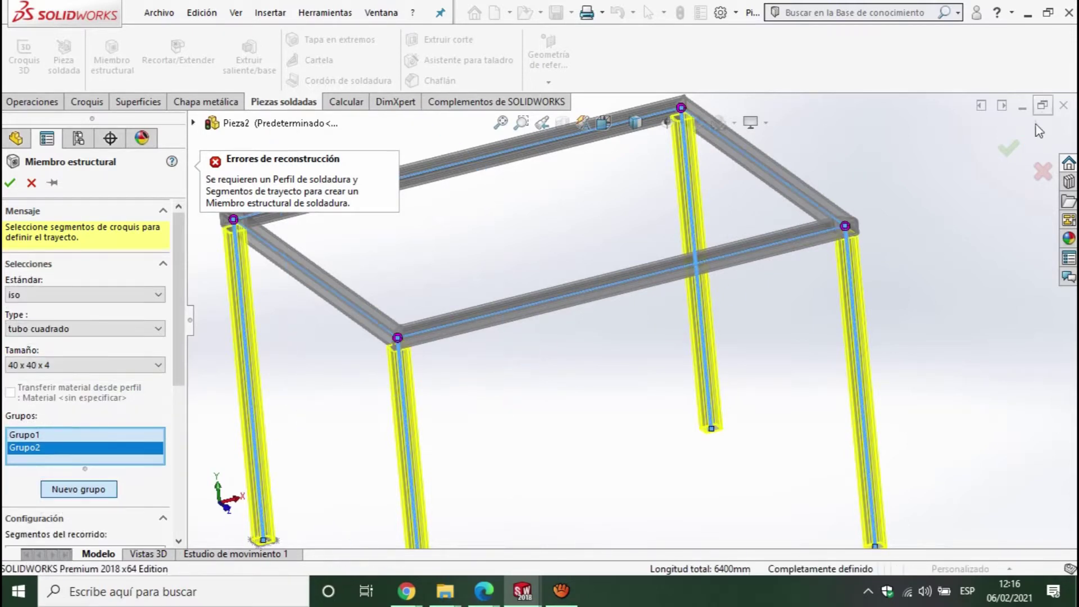
click(1008, 148)
key(f)
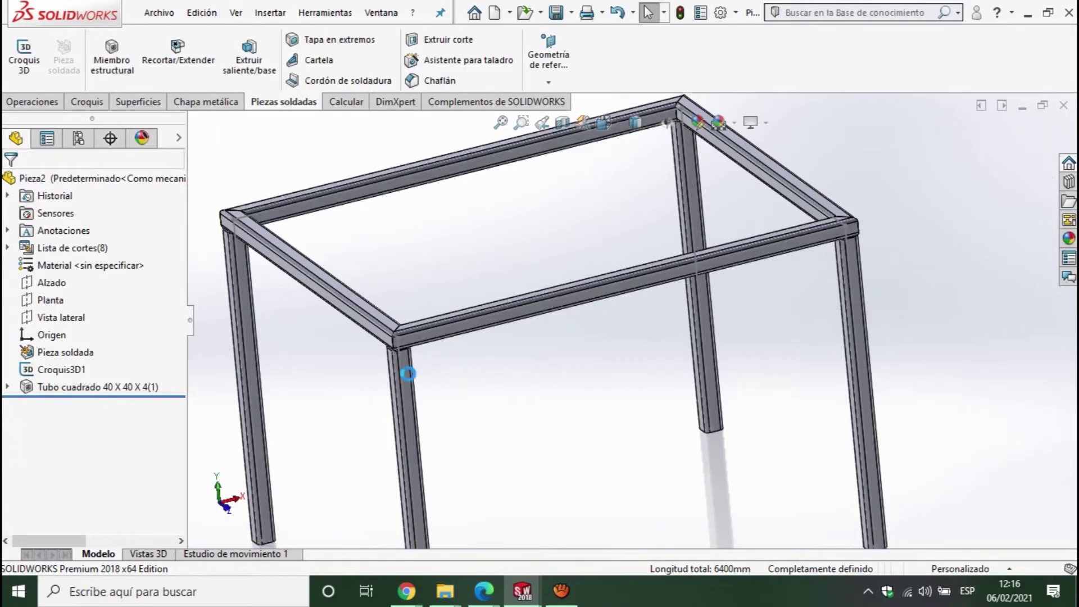
scroll(489, 354, down, 2)
scroll(695, 345, up, 3)
mouse_move(696, 344)
middle_down()
mouse_move(665, 328)
mouse_move(452, 397)
mouse_move(407, 388)
mouse_move(669, 378)
mouse_move(632, 306)
mouse_move(635, 365)
mouse_move(645, 260)
mouse_move(502, 306)
middle_up()
scroll(693, 327, down, 3)
scroll(651, 356, down, 3)
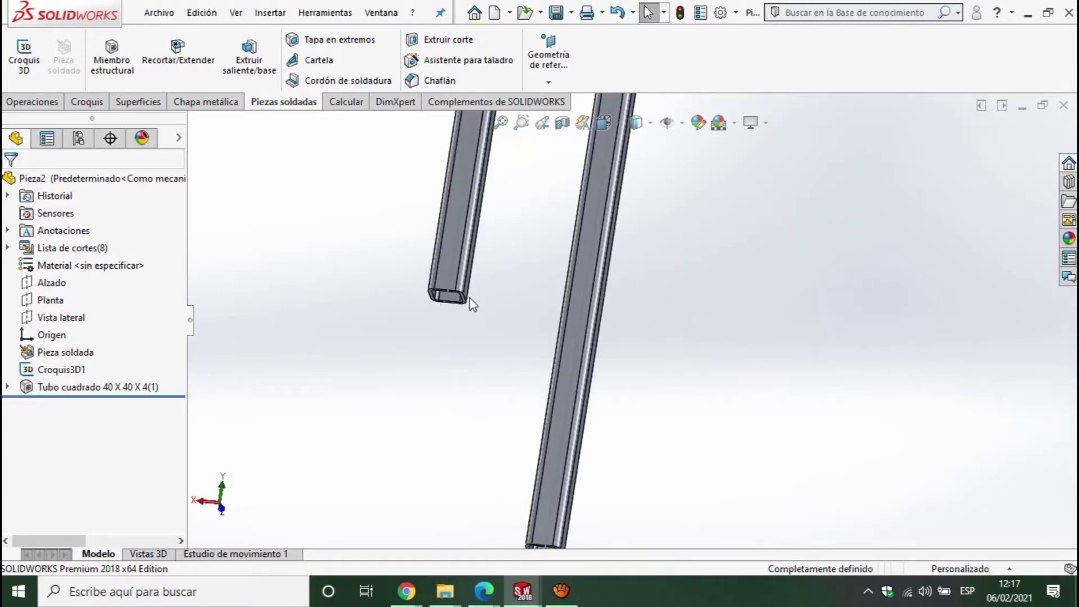
scroll(493, 313, up, 3)
scroll(633, 366, up, 2)
scroll(705, 296, up, 2)
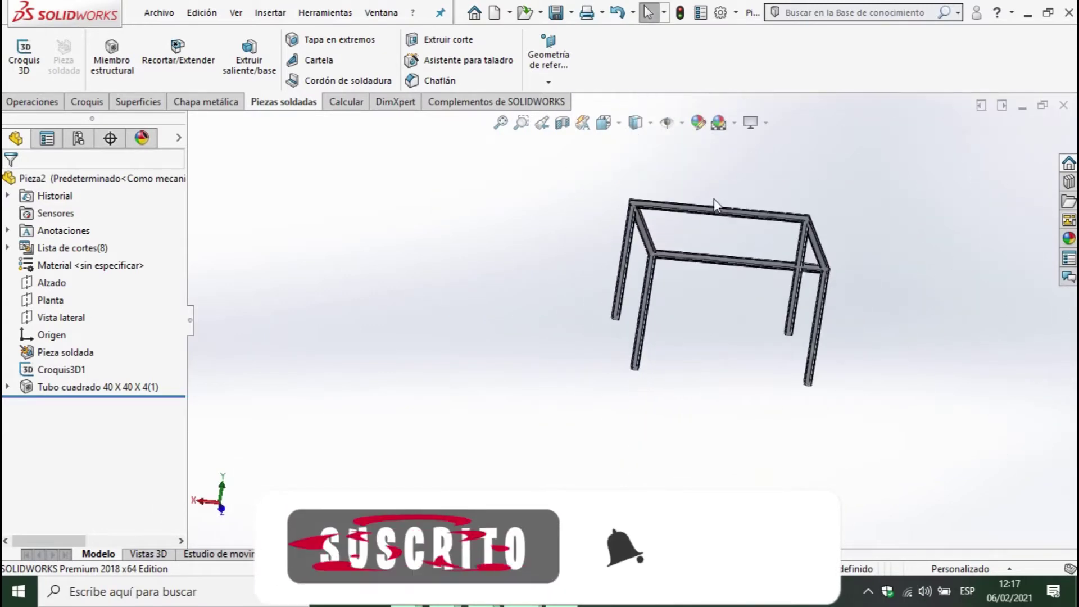
scroll(713, 202, down, 3)
scroll(657, 240, down, 1)
middle_drag(657, 240, 621, 260)
scroll(619, 230, down, 3)
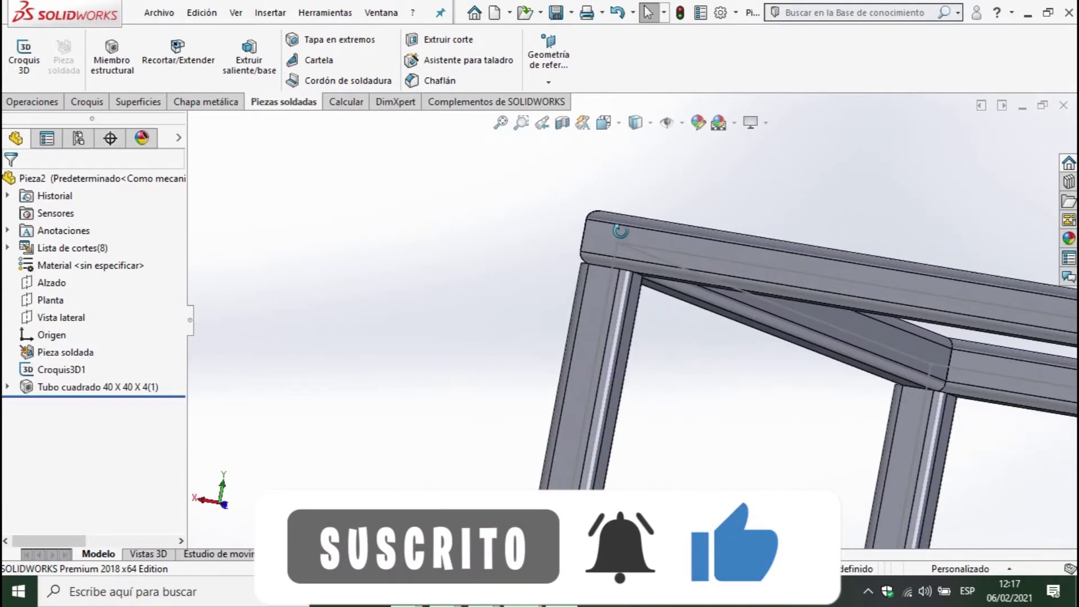
scroll(638, 317, up, 2)
scroll(728, 319, up, 2)
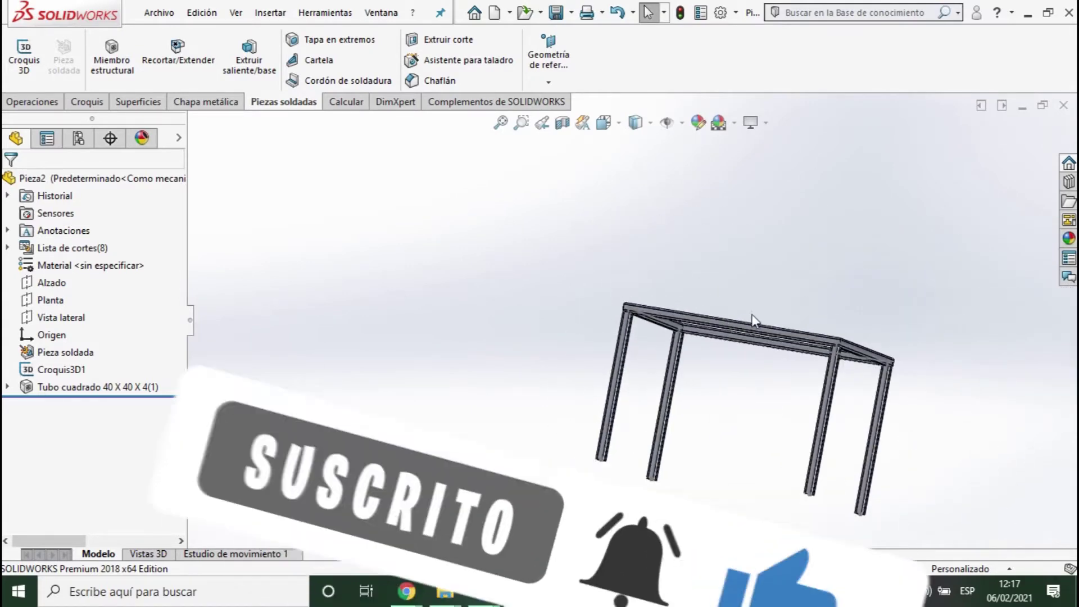
mouse_move(636, 370)
middle_down()
mouse_move(734, 414)
mouse_move(662, 486)
mouse_move(662, 450)
mouse_move(619, 373)
mouse_move(704, 389)
mouse_move(657, 344)
mouse_move(684, 325)
mouse_move(607, 275)
middle_up()
scroll(607, 274, down, 5)
mouse_move(546, 318)
middle_down()
mouse_move(620, 292)
mouse_move(632, 258)
mouse_move(605, 352)
mouse_move(585, 343)
middle_up()
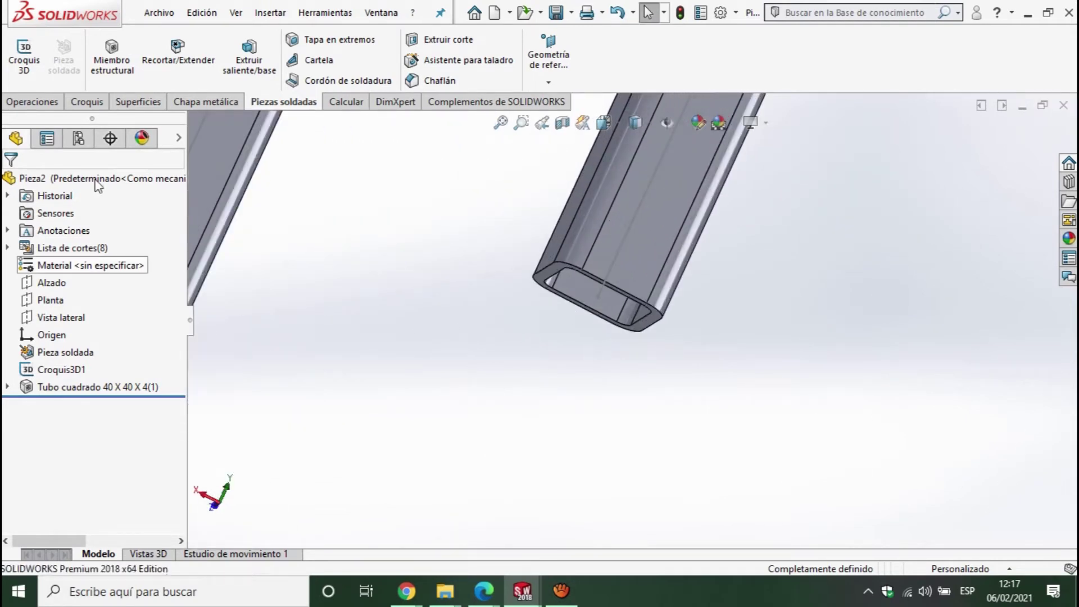
click(87, 102)
Step: Sketch a centre rectangle on the bottom end face of a leg tube
click(24, 54)
scroll(620, 307, up, 3)
click(618, 312)
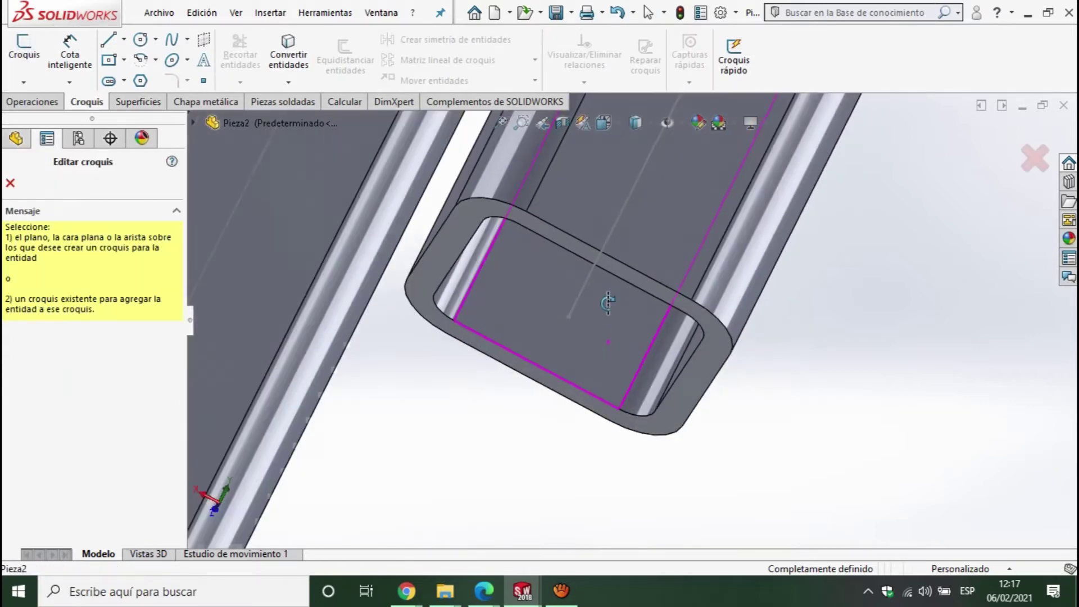
click(452, 232)
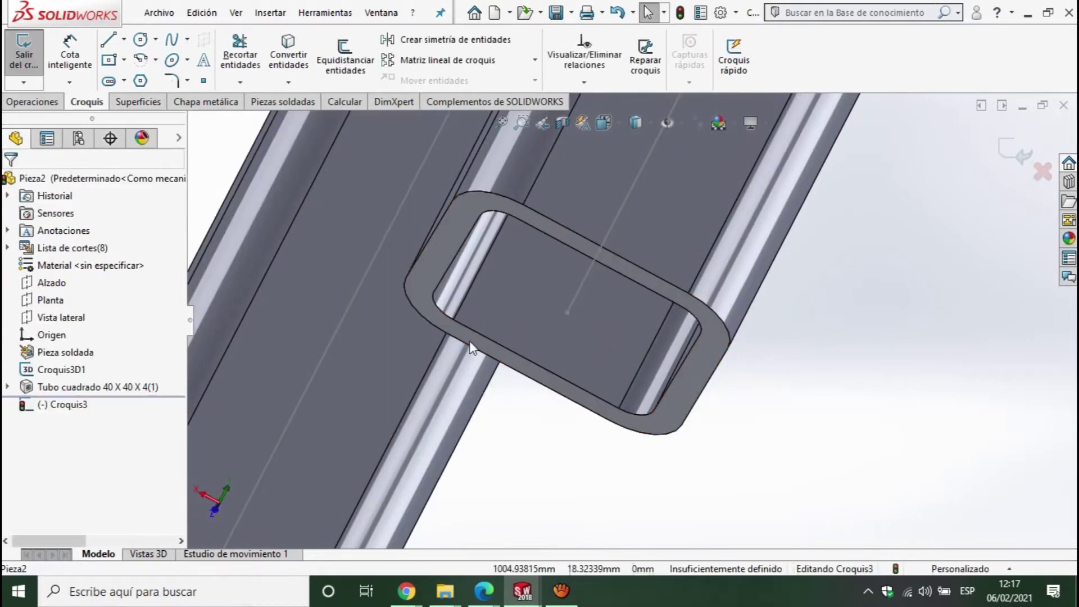
click(124, 59)
click(169, 96)
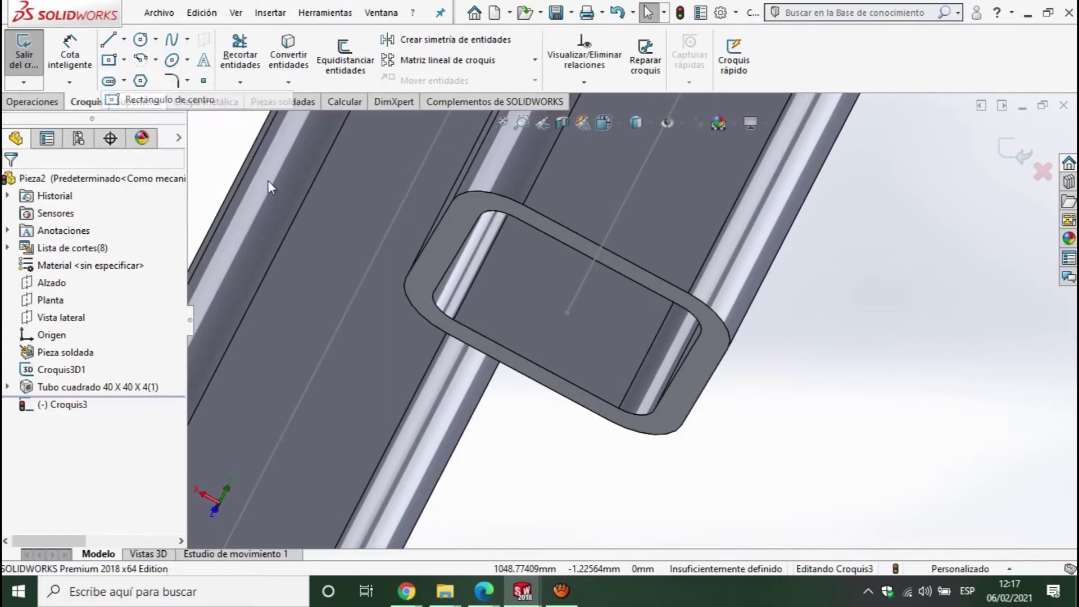
click(566, 312)
scroll(567, 312, up, 4)
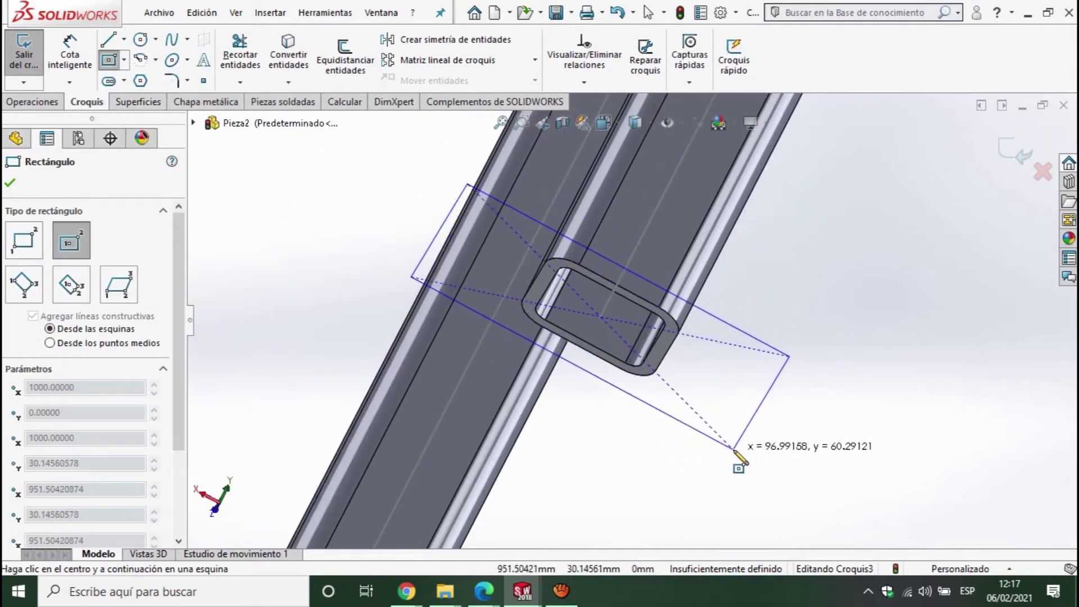
click(733, 450)
scroll(729, 425, up, 3)
middle_drag(729, 425, 582, 509)
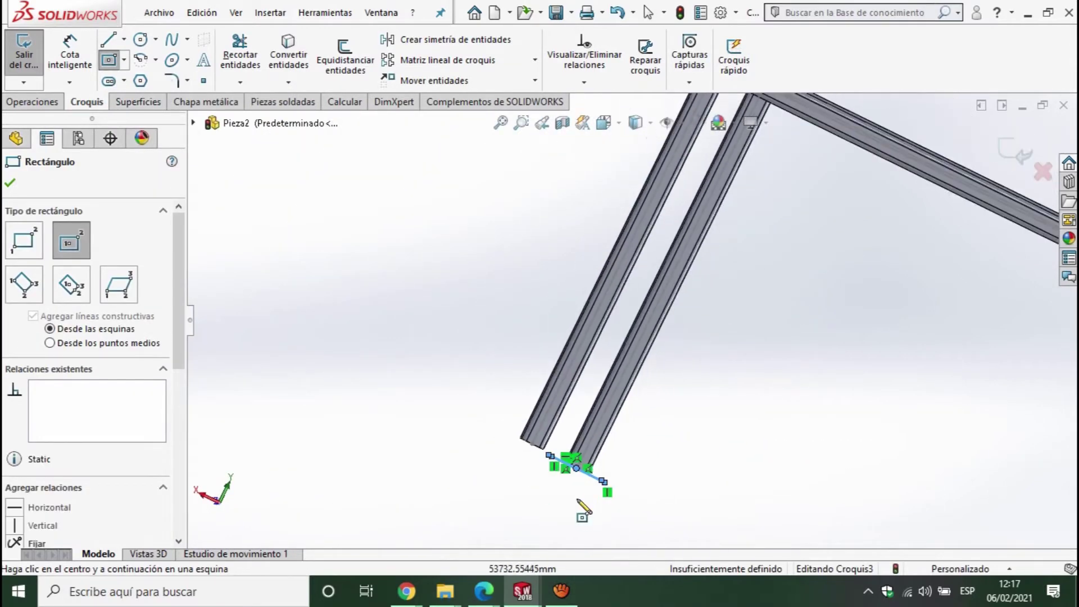
mouse_move(582, 432)
middle_down()
mouse_move(570, 489)
mouse_move(161, 102)
middle_up()
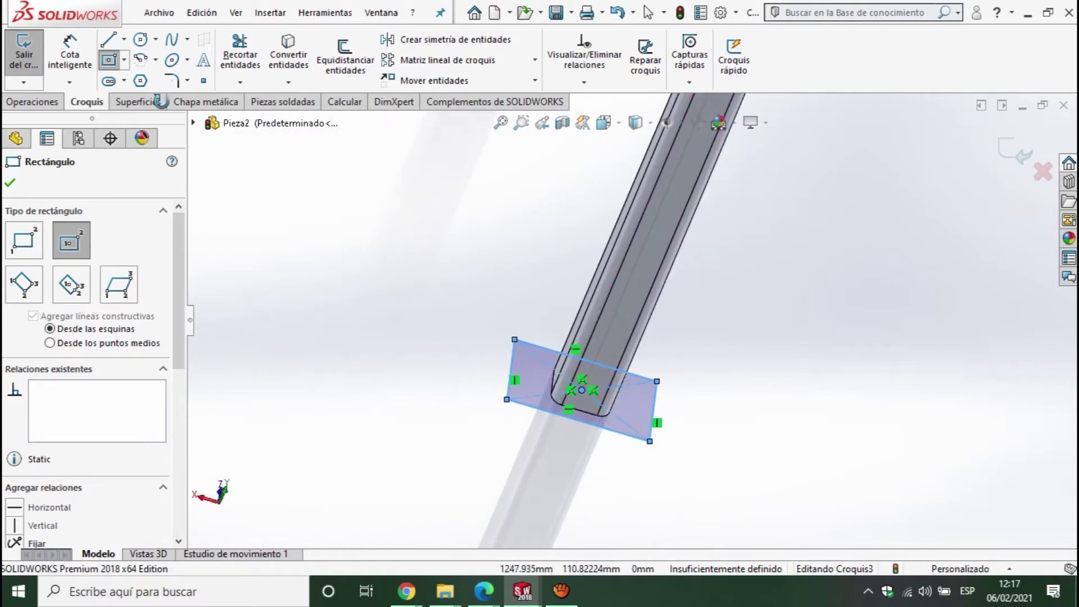
Step: Dimension both rectangle sides to 70 mm
click(69, 63)
click(510, 369)
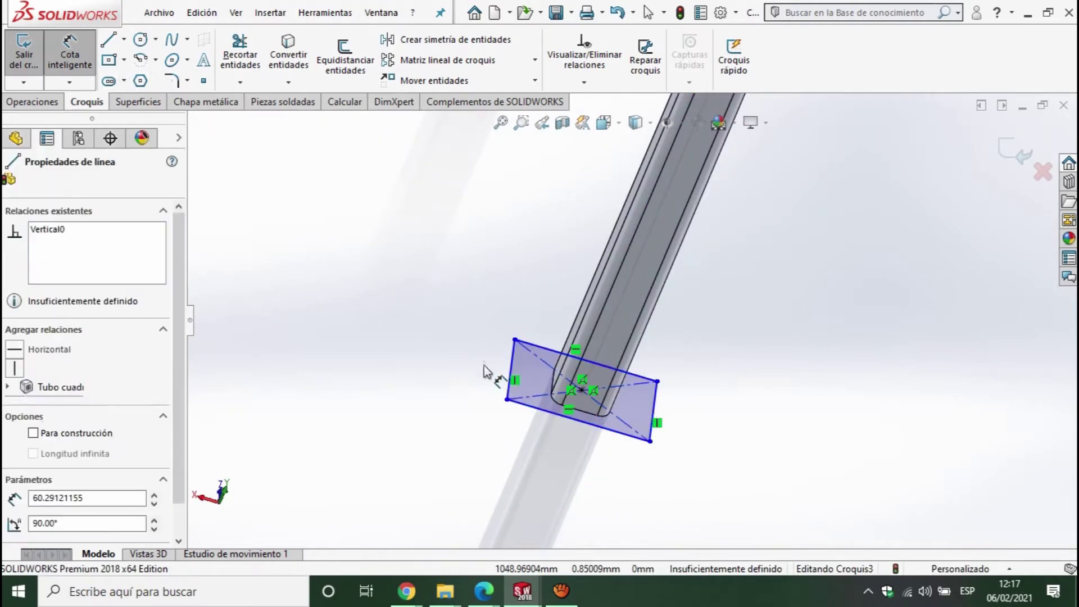
click(429, 349)
text(70)
key(Return)
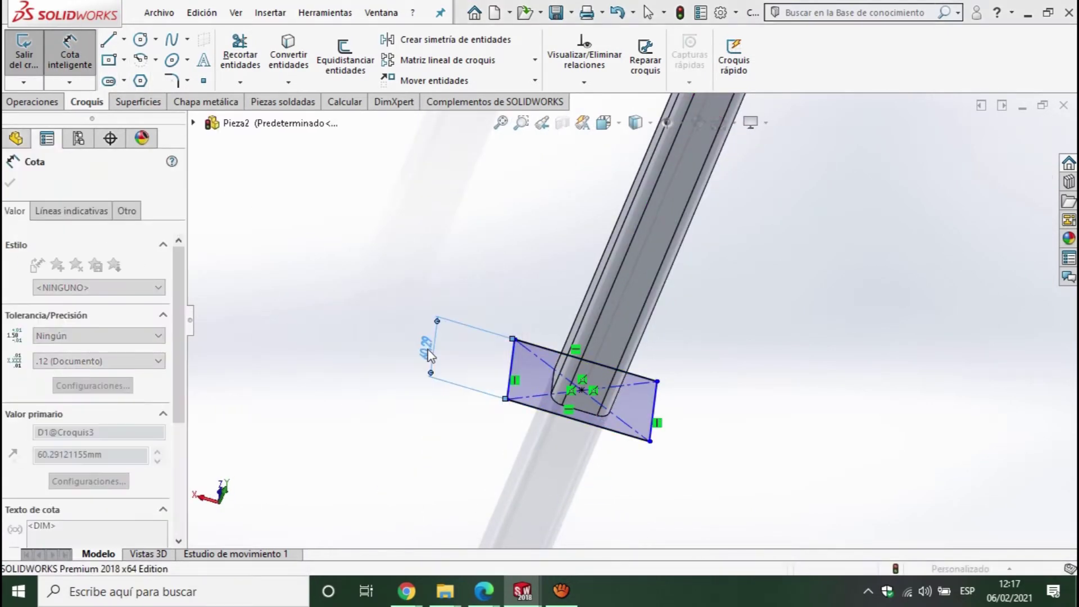
click(540, 416)
click(528, 461)
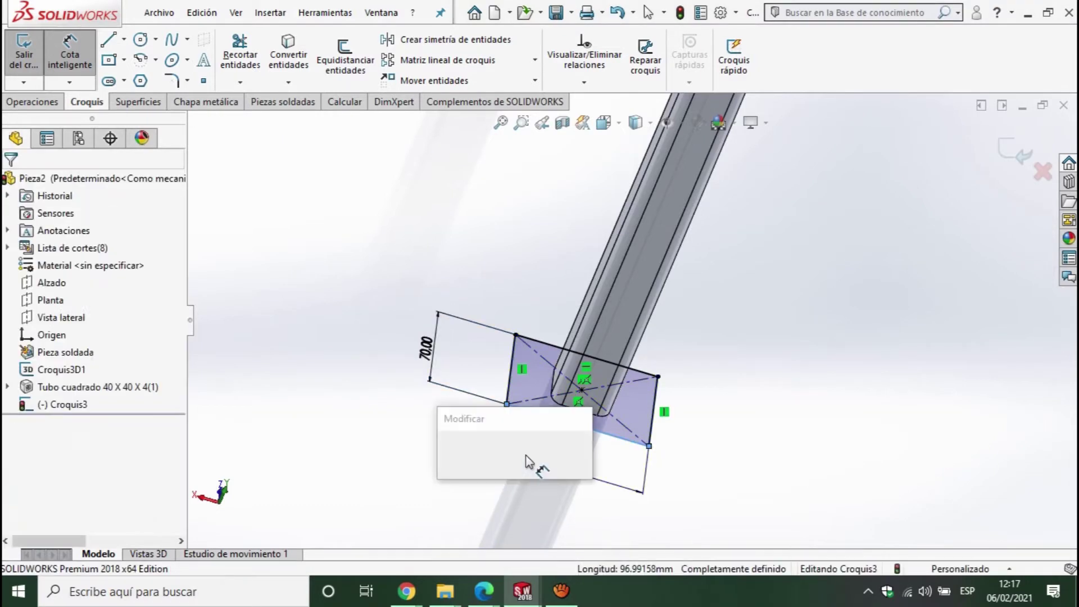
text(70)
key(Return)
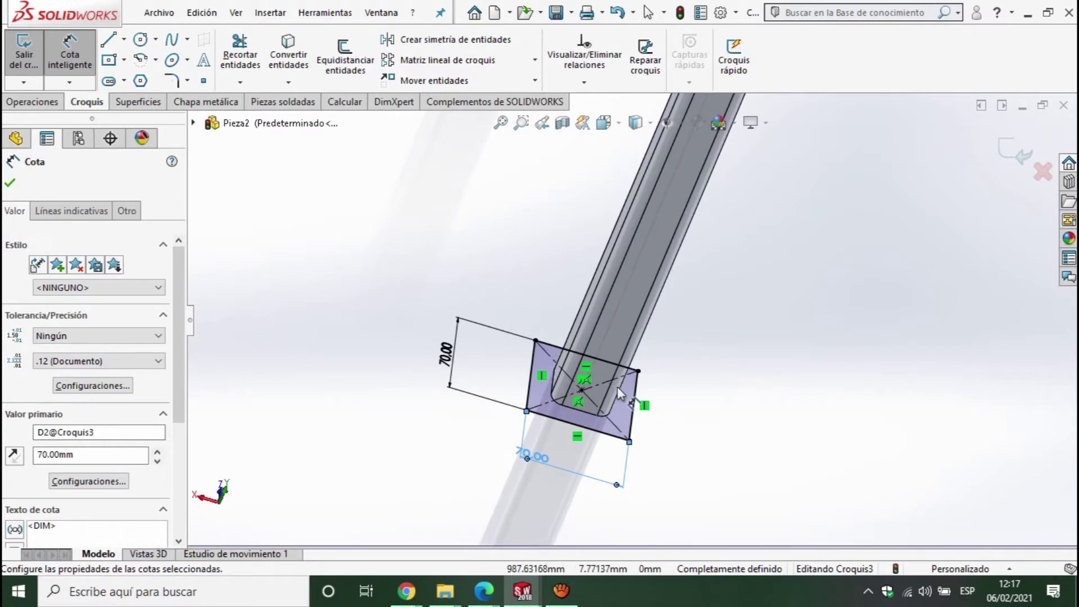
Step: Orbit to view the whole frame and exit the finished square sketch
scroll(617, 387, up, 3)
scroll(639, 276, up, 3)
mouse_move(639, 276)
middle_down()
mouse_move(684, 278)
mouse_move(683, 261)
middle_up()
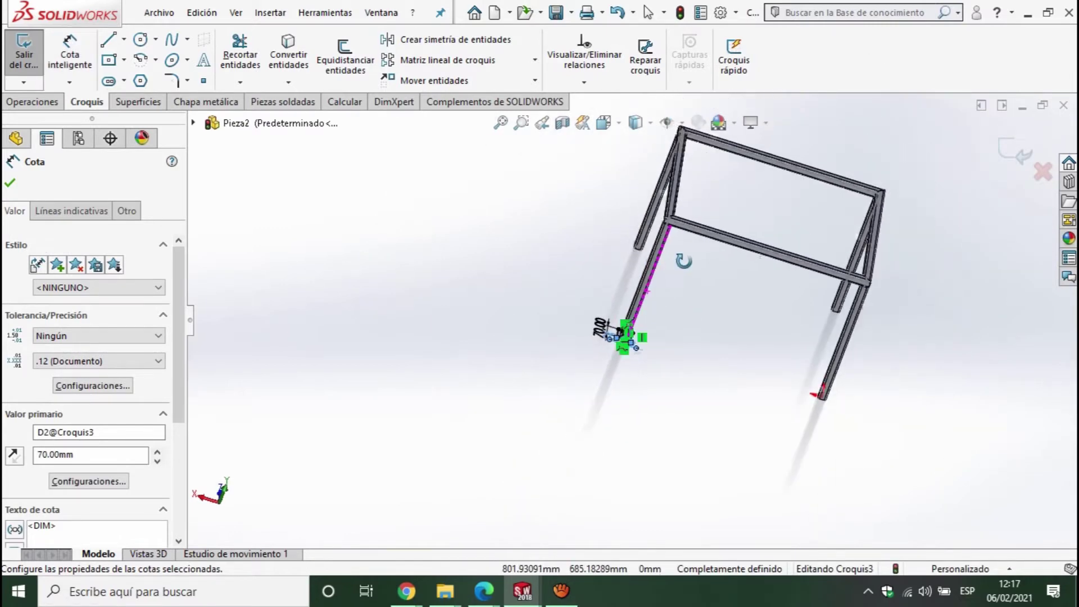
scroll(683, 260, up, 2)
click(1013, 151)
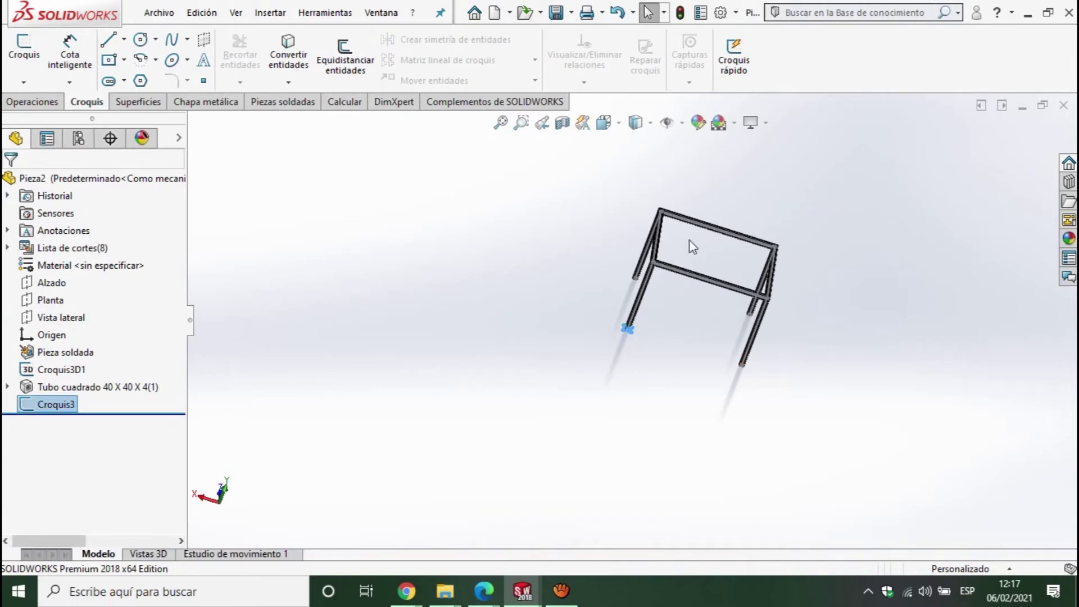
scroll(646, 330, down, 4)
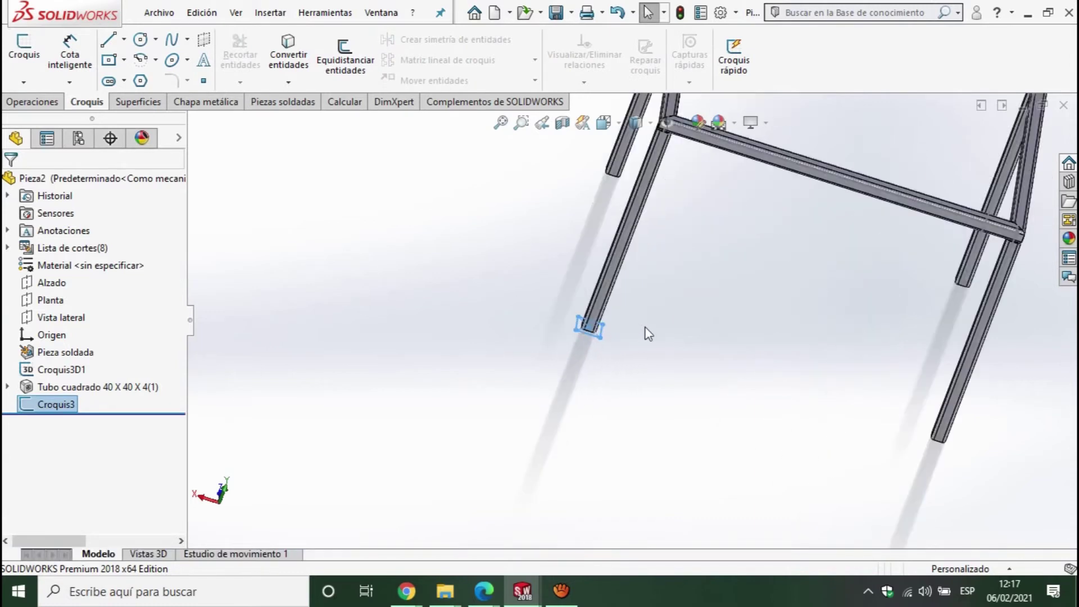
Step: Extrude the 70 × 70 mm square sketch 10 mm into the Saliente-Extruir1 foot plate
click(25, 106)
click(56, 63)
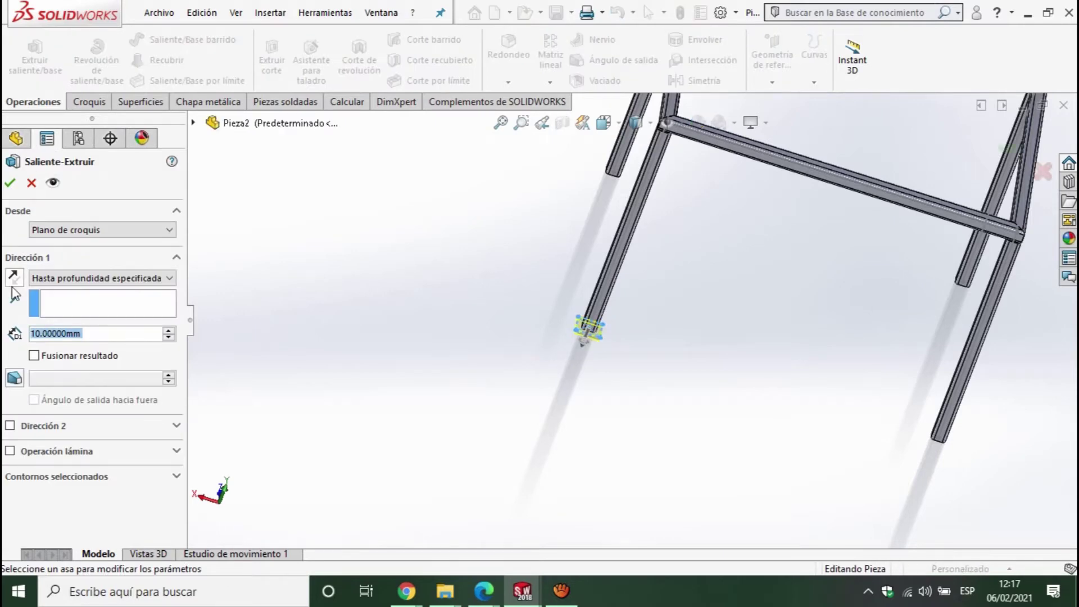
click(10, 184)
scroll(640, 321, up, 4)
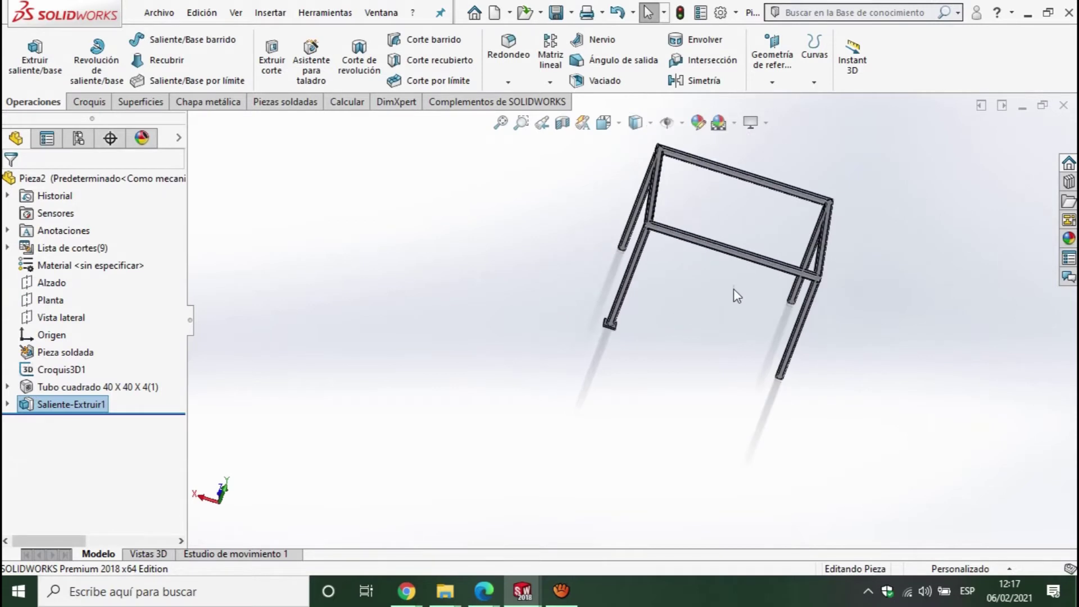
scroll(753, 244, down, 3)
scroll(732, 278, up, 3)
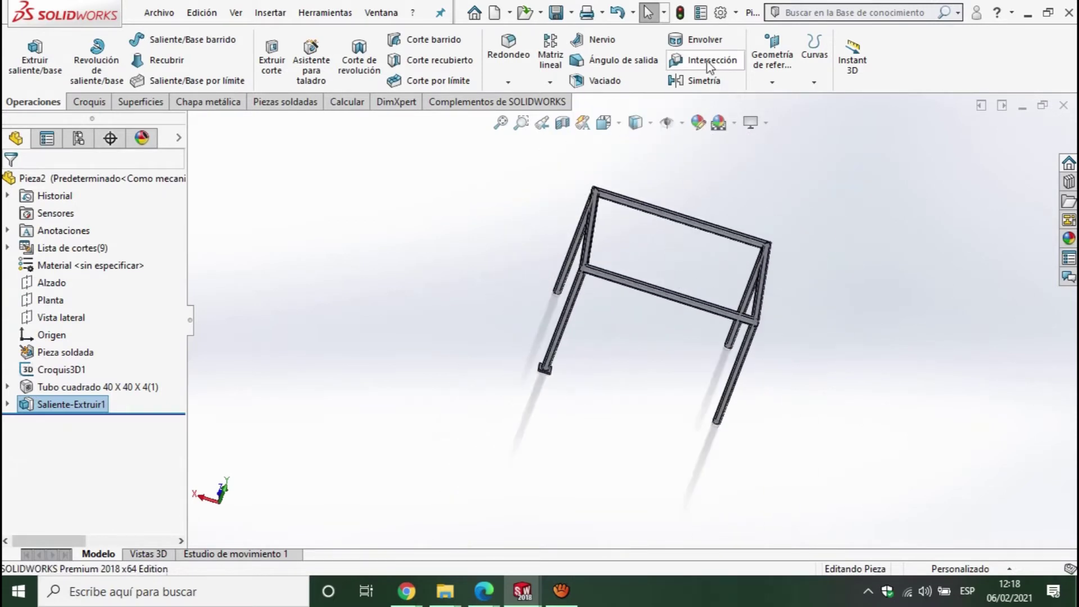
click(759, 85)
Step: Create reference plane Plano2 offset 400 mm from Alzado
click(776, 99)
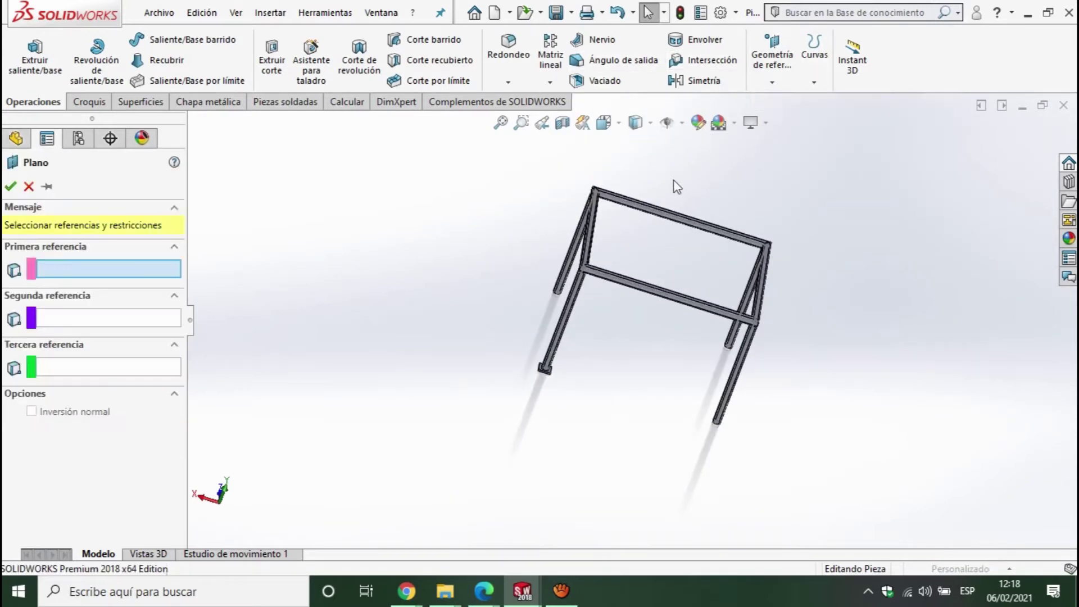
click(192, 122)
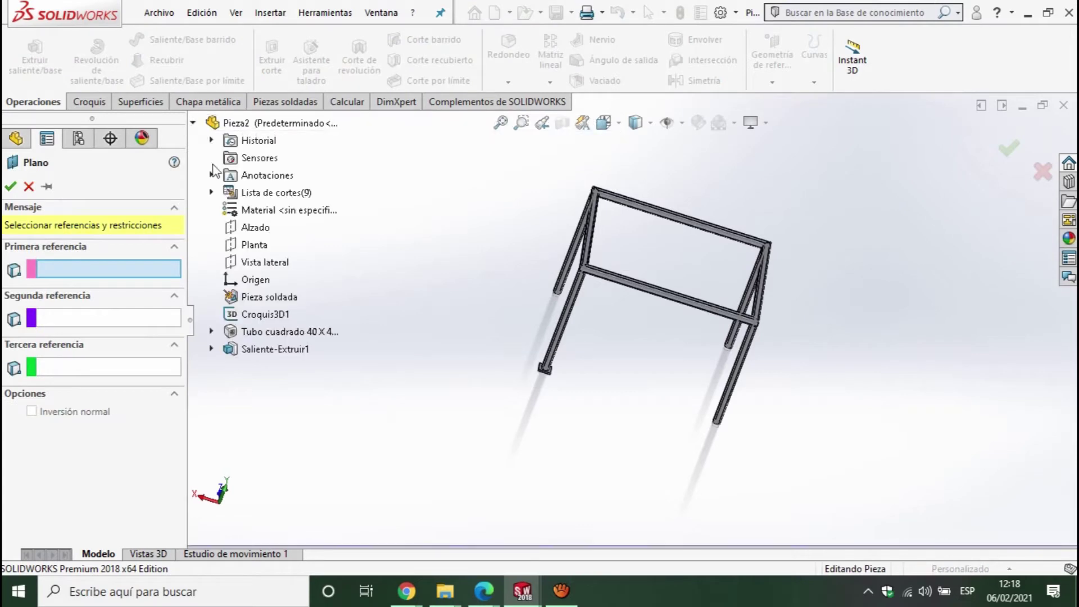
click(258, 230)
middle_drag(720, 301, 692, 374)
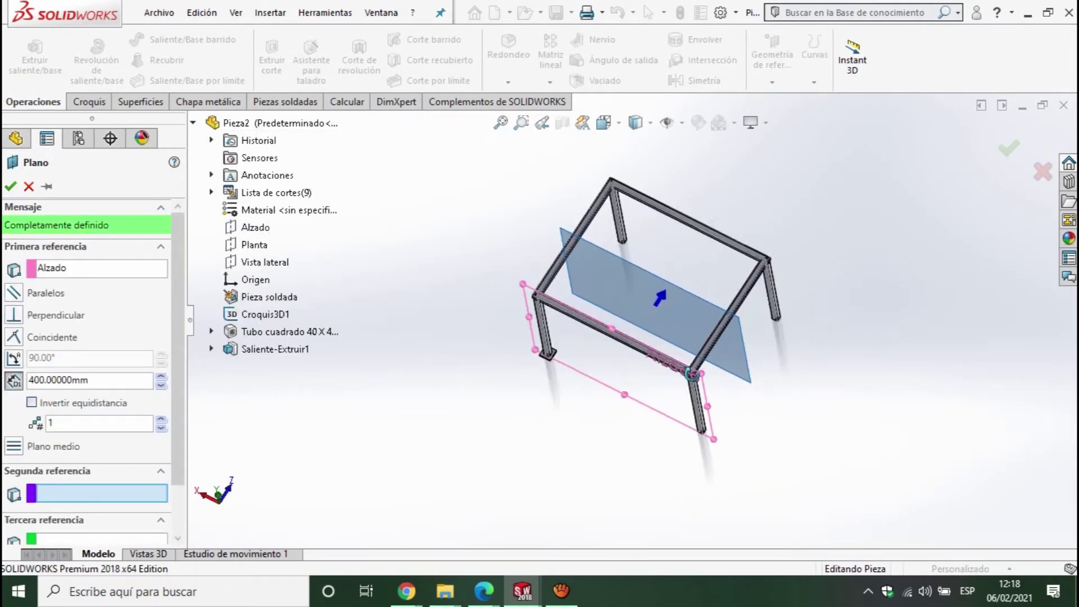
scroll(690, 365, up, 1)
scroll(663, 371, up, 1)
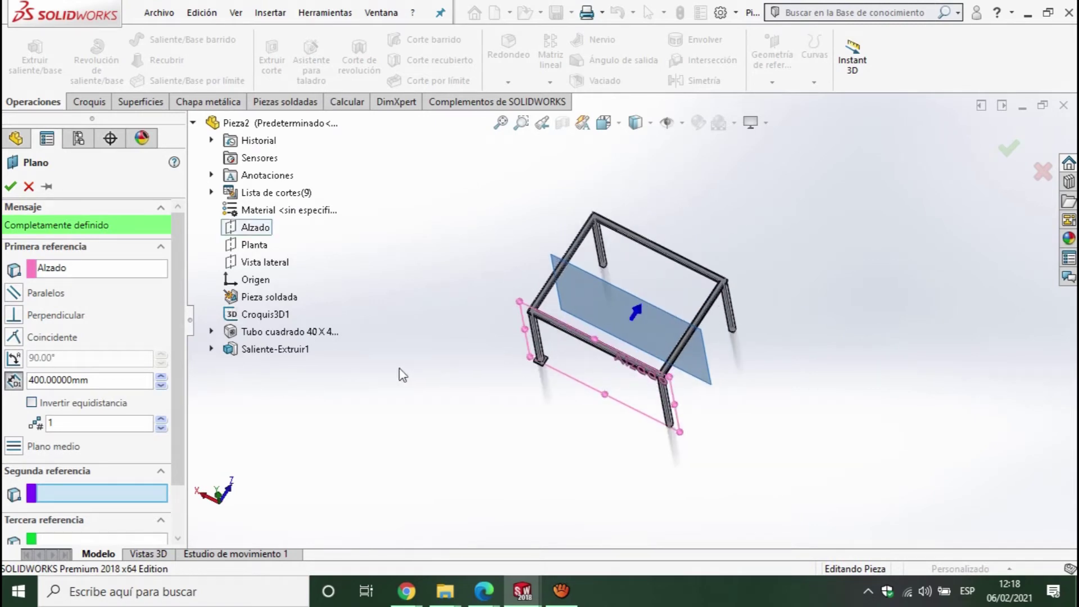
click(7, 189)
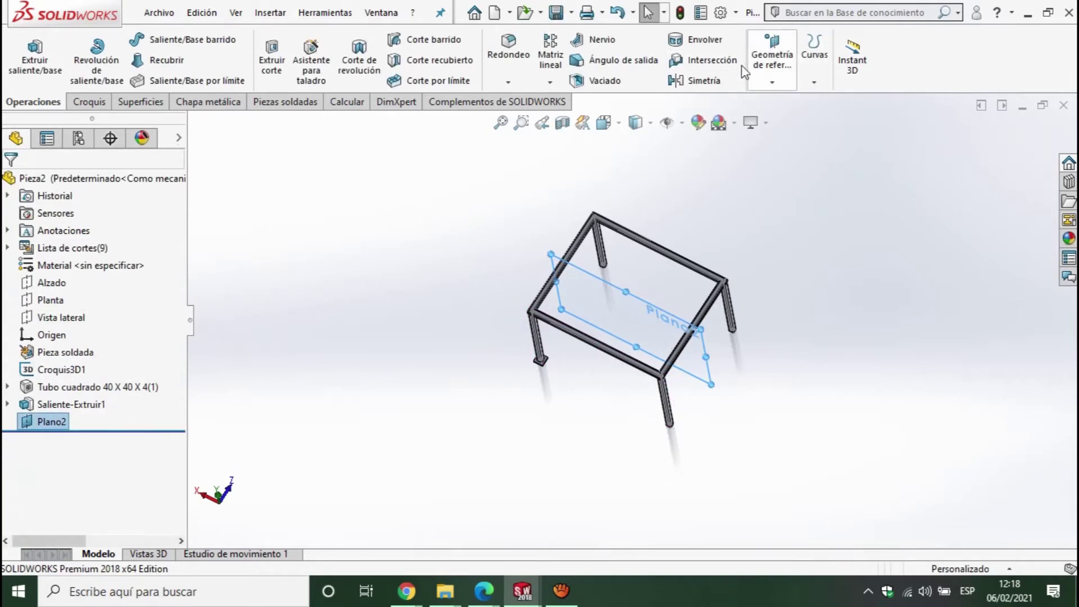
Step: Start a second reference plane, trying Vista lateral as a second reference, then removing it
click(772, 83)
click(781, 101)
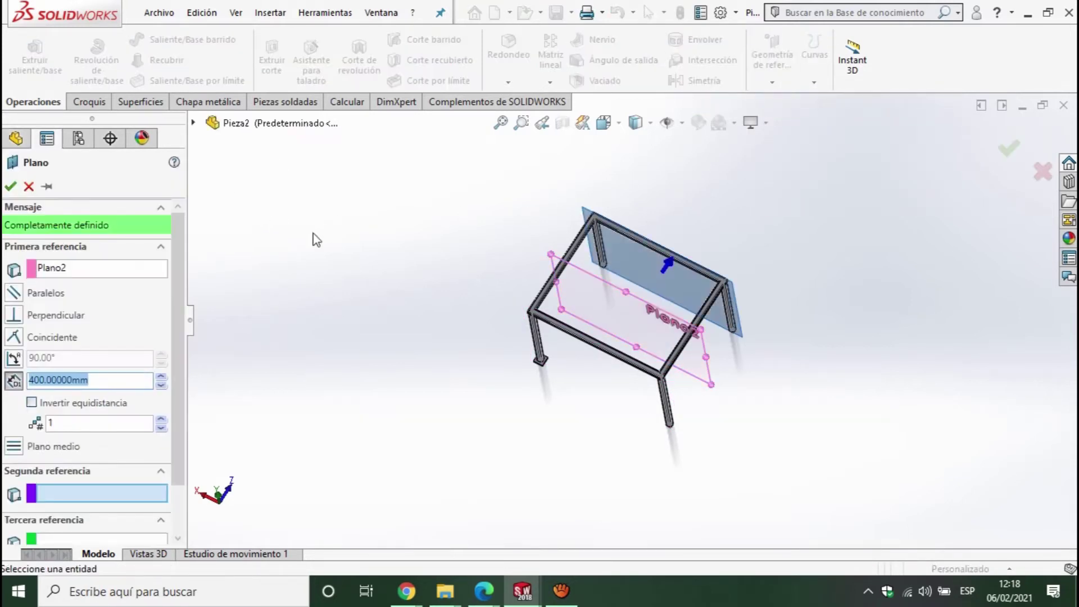
click(193, 123)
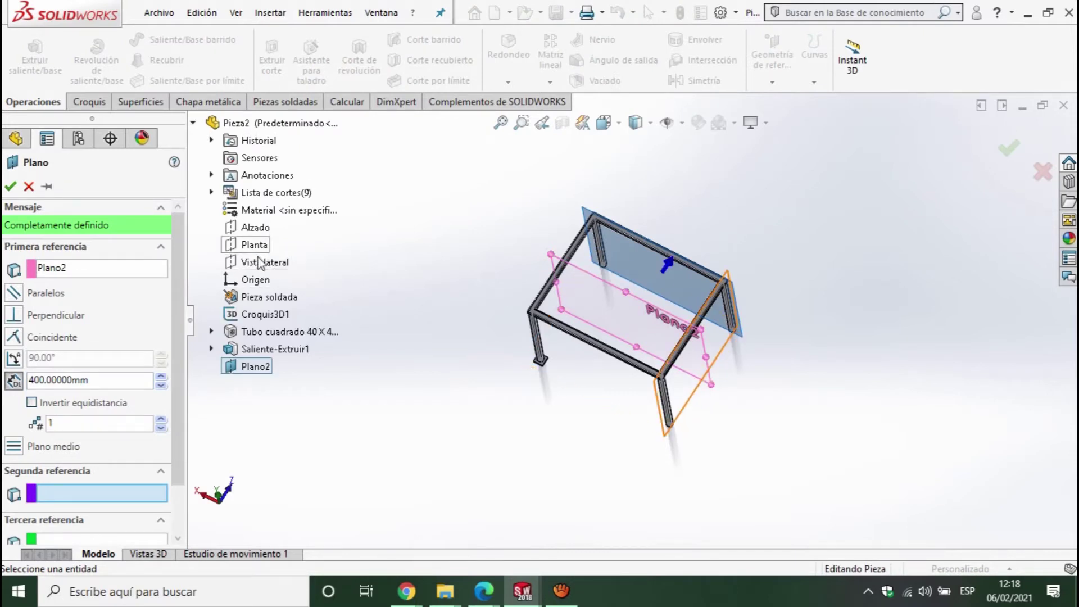
click(262, 261)
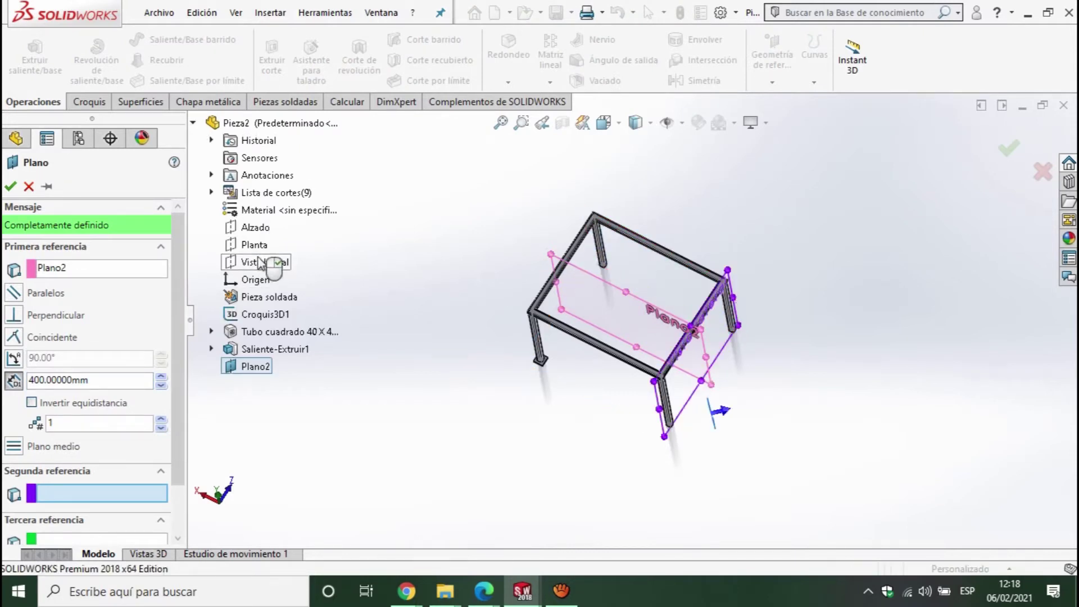
click(13, 382)
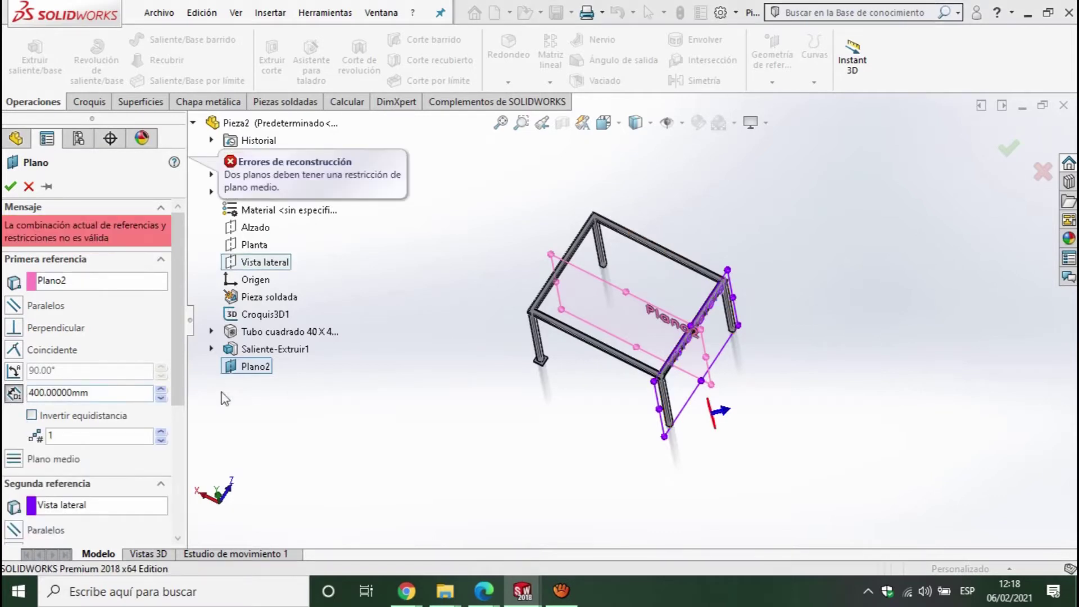
scroll(675, 338, down, 2)
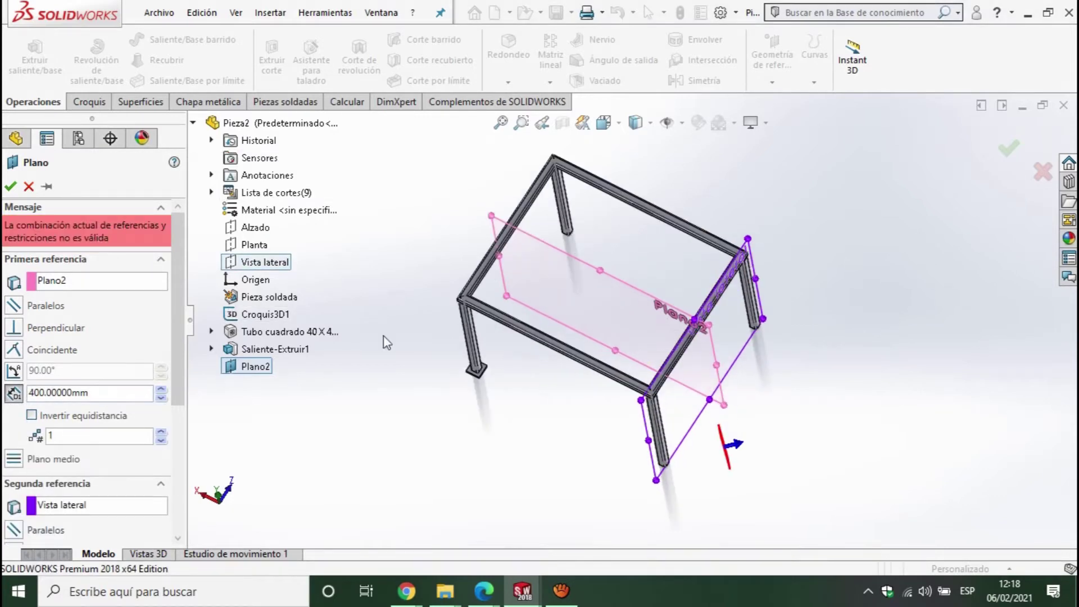
key(z)
key(z)
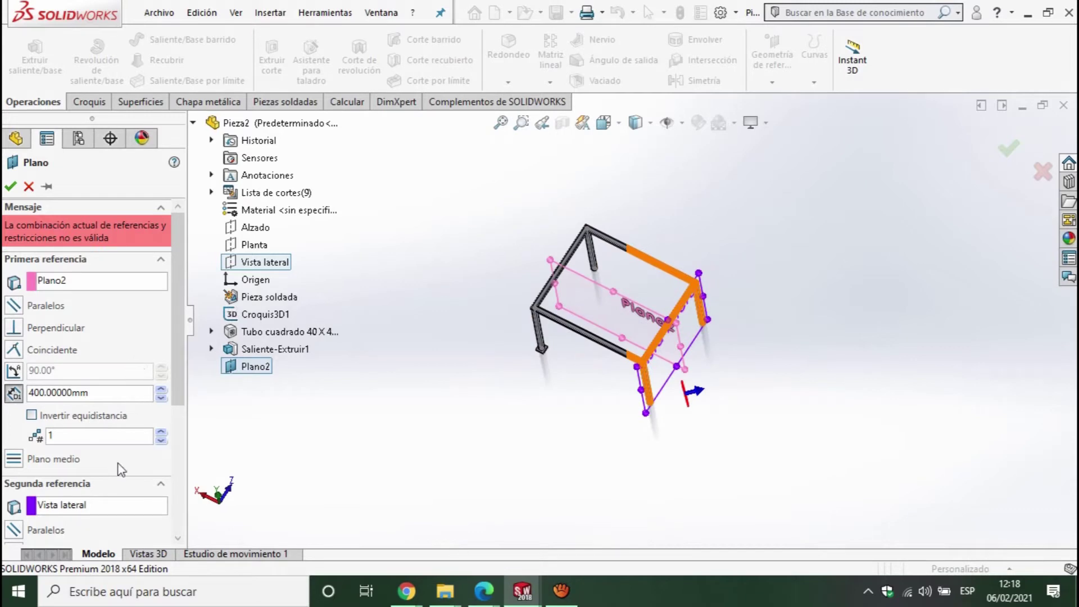
click(56, 506)
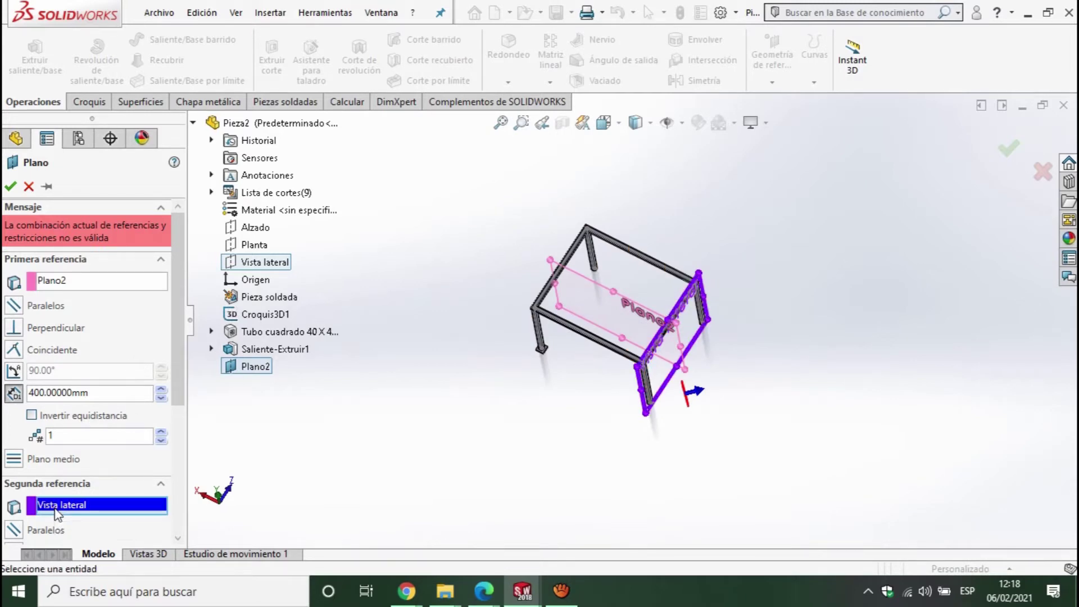
click(89, 521)
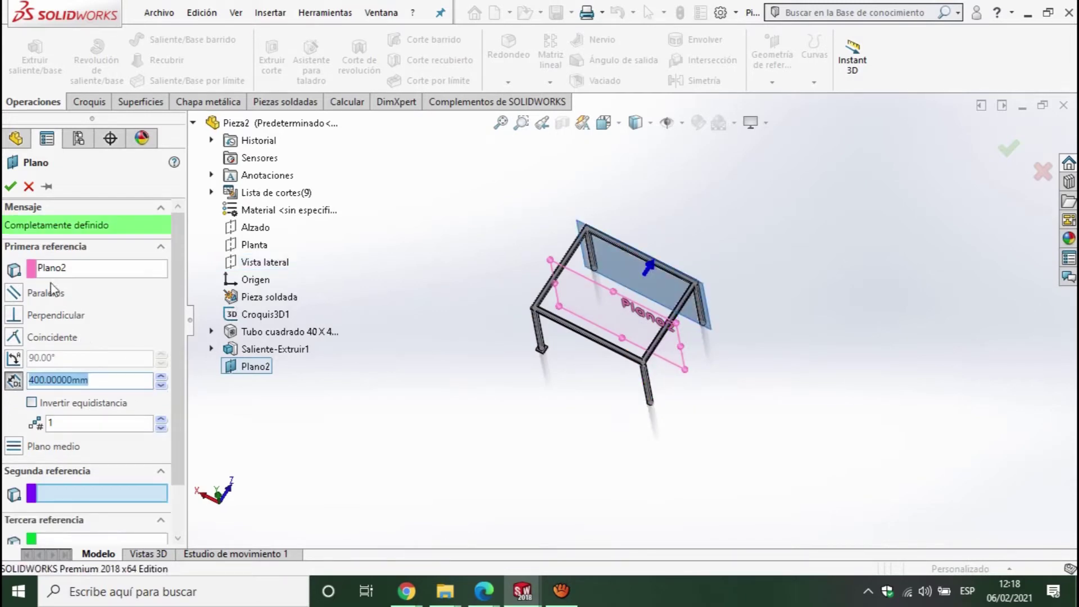
scroll(548, 301, down, 2)
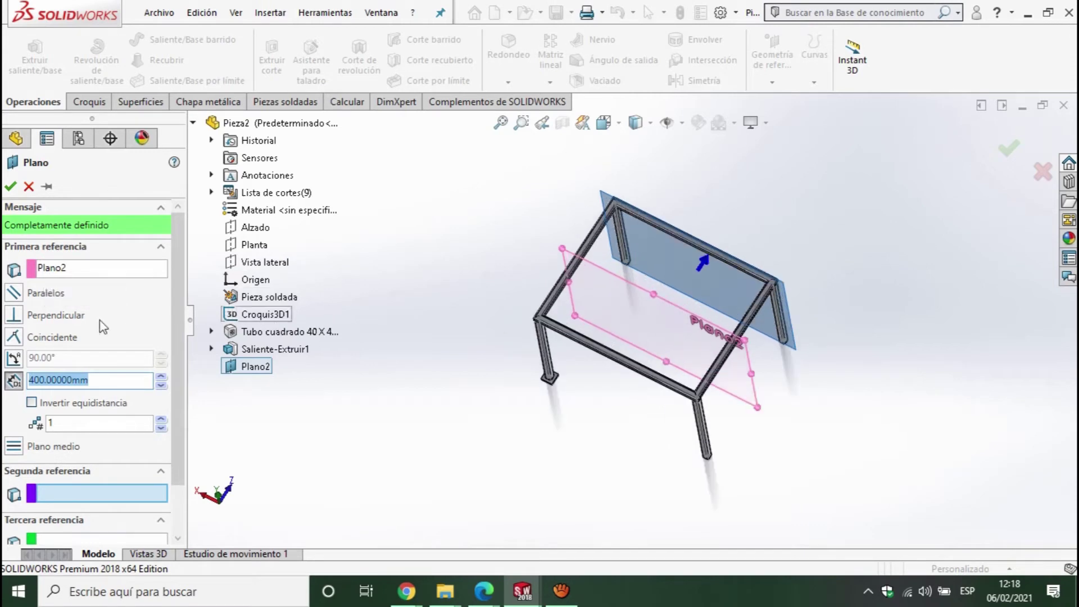
Step: Replace the reference with Vista lateral and create Plano3 offset 500 mm
click(43, 272)
right_click(48, 274)
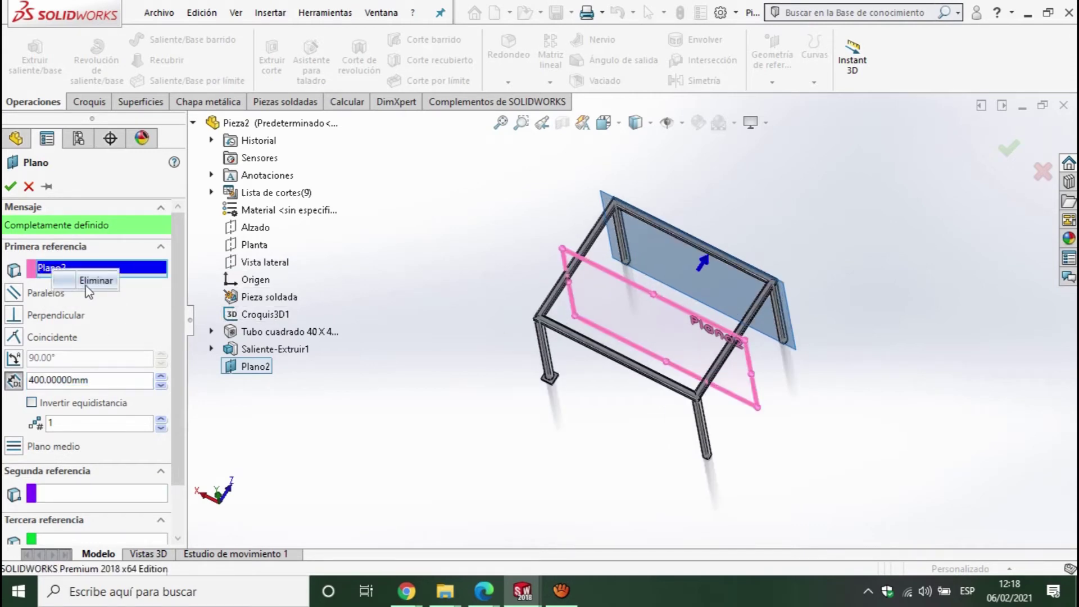
click(82, 282)
click(262, 264)
click(112, 380)
text(500)
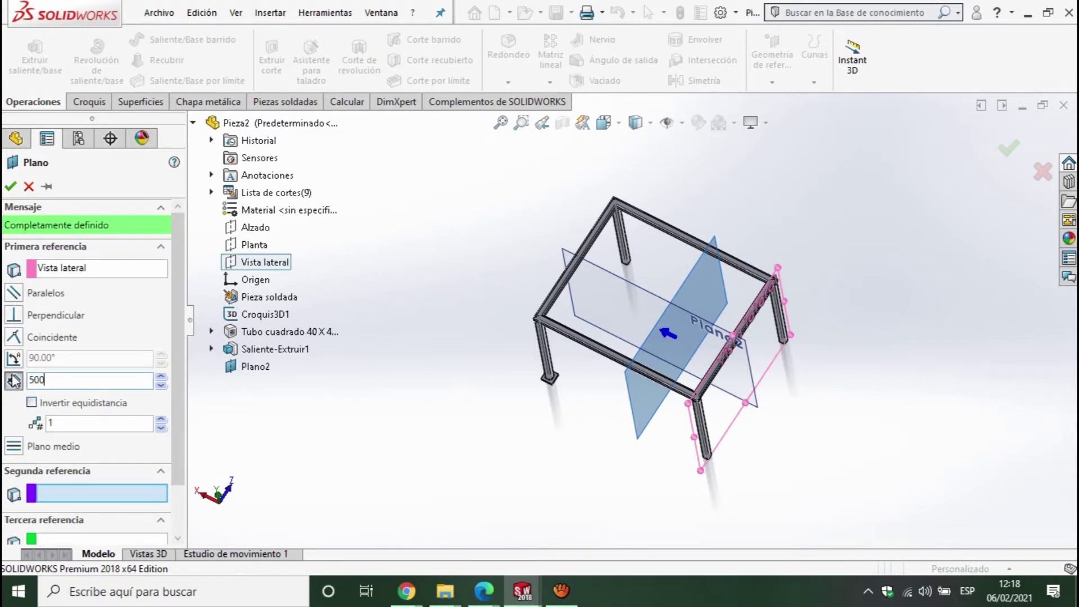
key(Return)
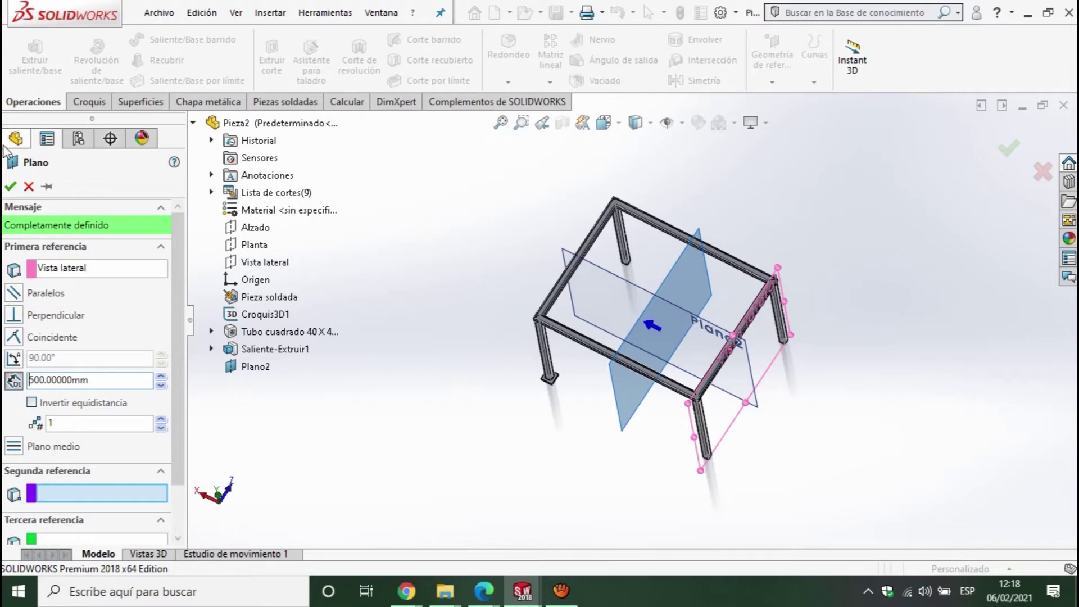
click(10, 187)
middle_drag(544, 355, 728, 291)
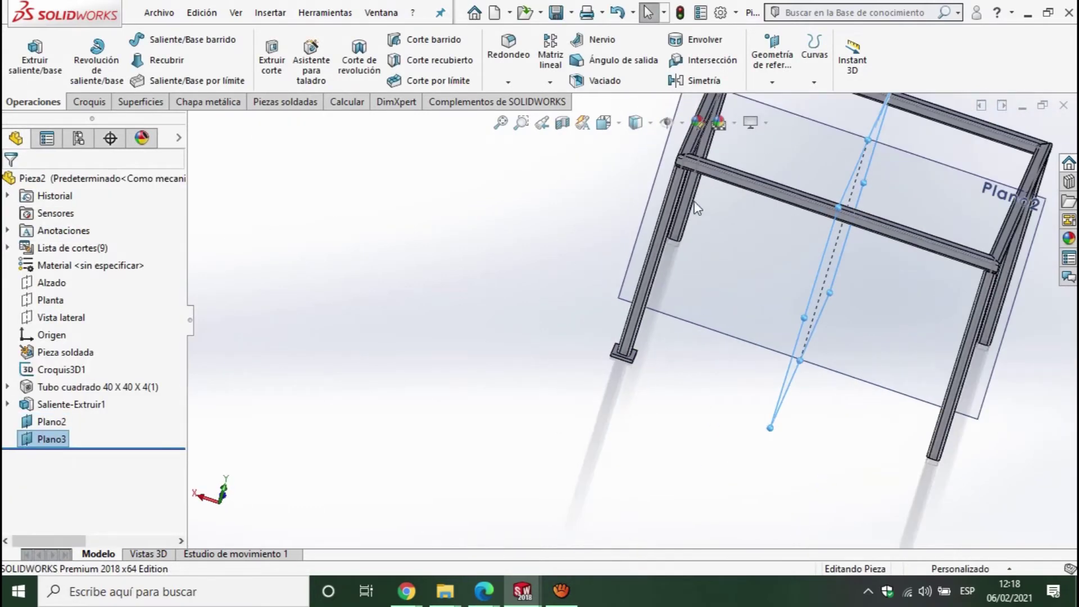
Step: Start a gusset at the front-left leg corner, picking the leg and top beam faces
scroll(696, 208, down, 3)
middle_drag(696, 208, 638, 180)
scroll(638, 180, up, 3)
scroll(404, 242, down, 4)
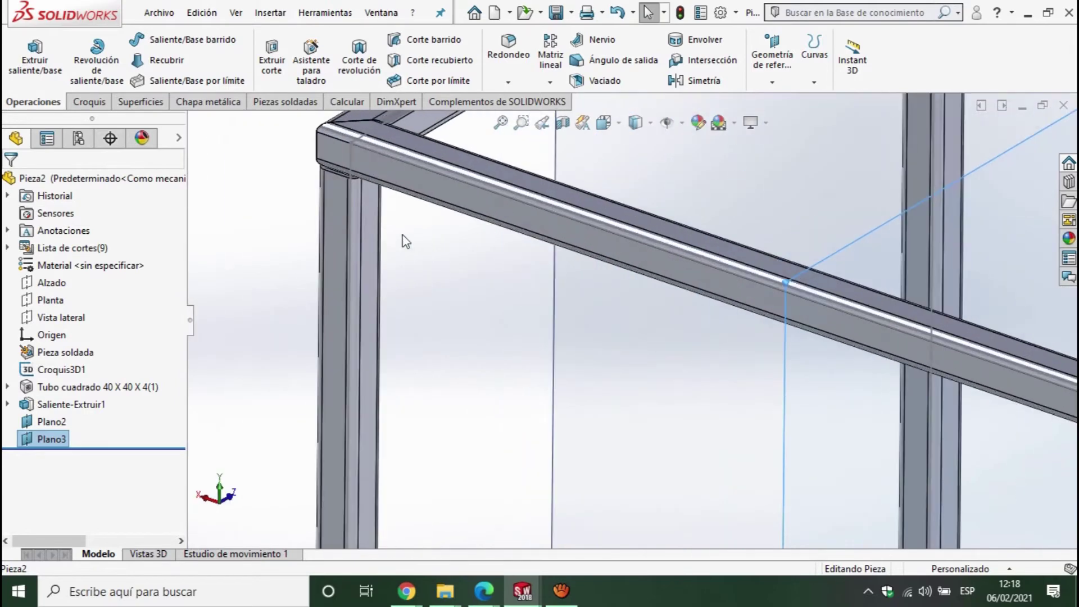
middle_drag(366, 221, 433, 205)
mouse_move(439, 185)
middle_down()
mouse_move(395, 228)
mouse_move(427, 280)
middle_up()
scroll(509, 241, up, 3)
scroll(531, 288, down, 2)
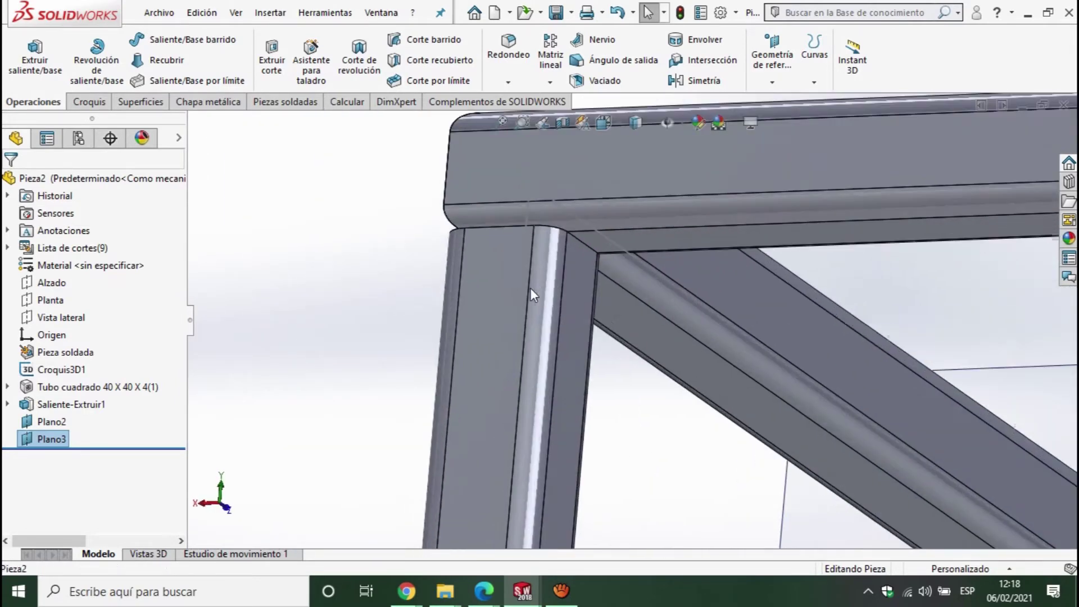
scroll(530, 288, down, 3)
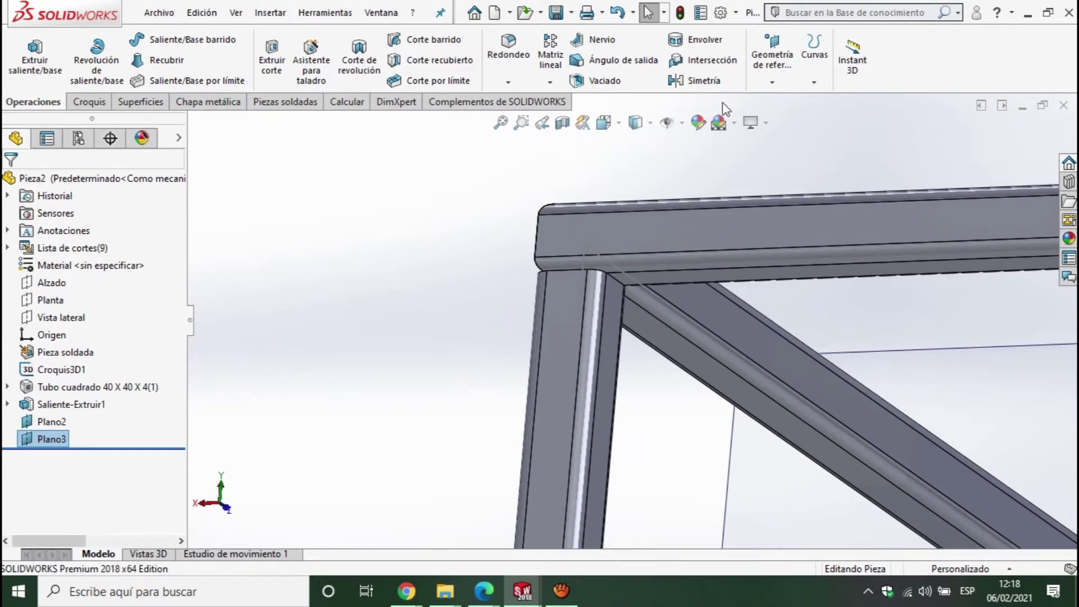
click(292, 104)
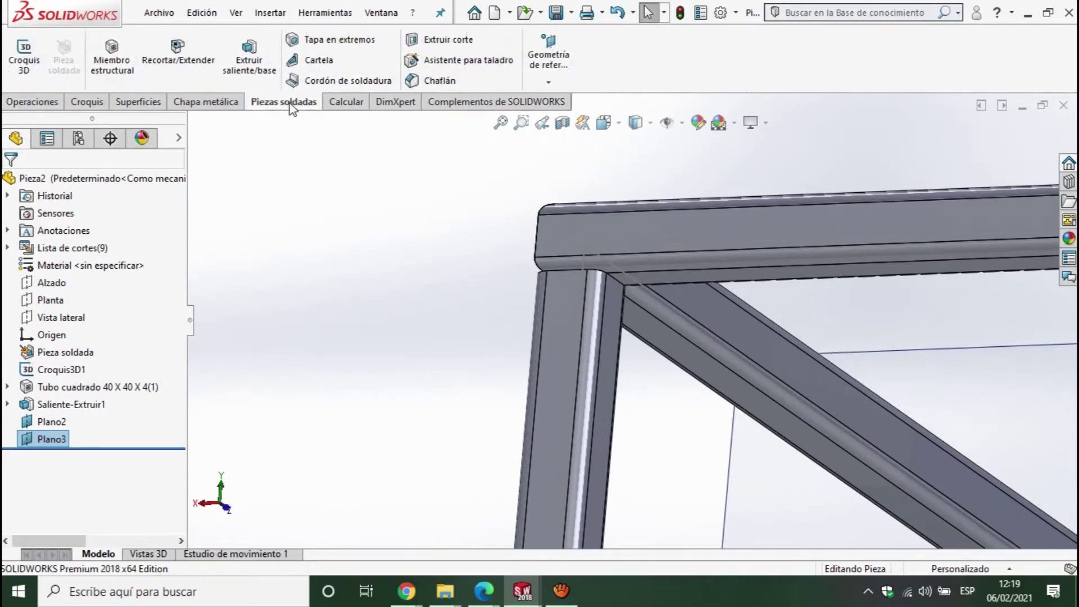
click(337, 60)
scroll(607, 323, down, 5)
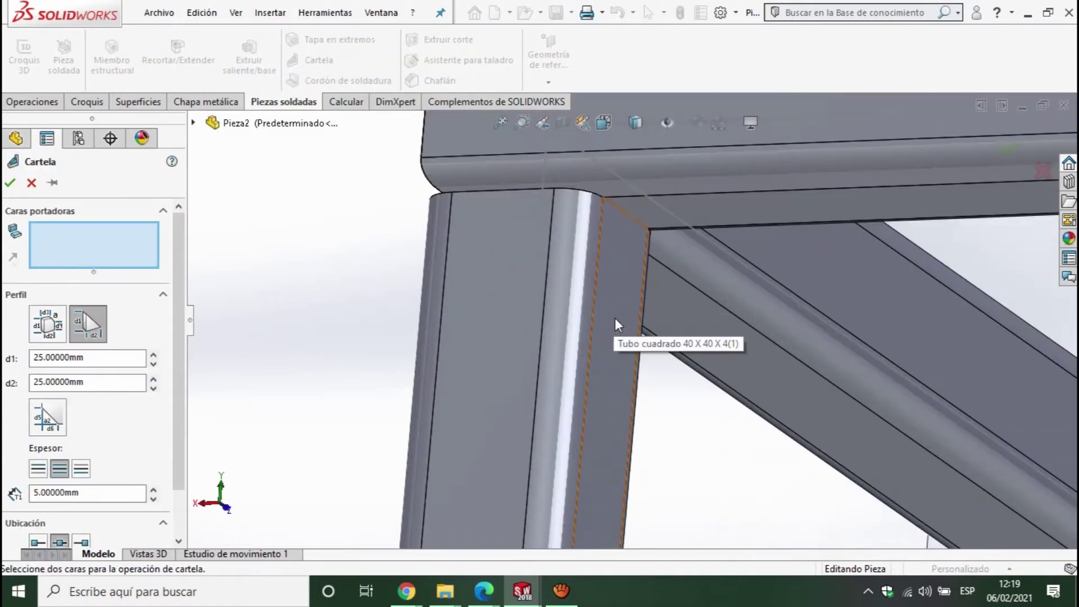
click(614, 318)
click(773, 207)
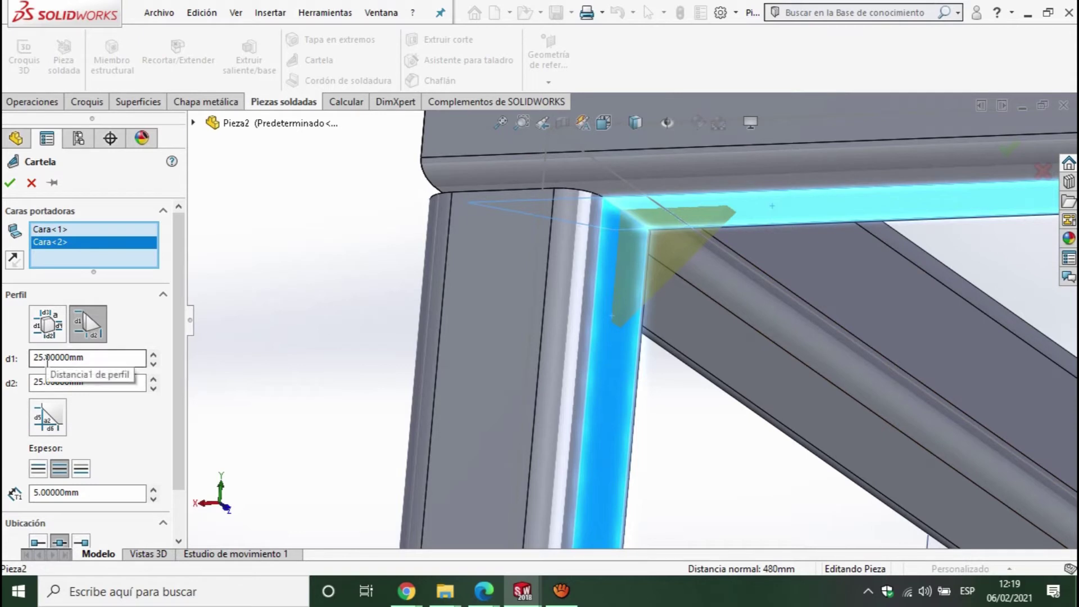
Step: Set both gusset lengths to 100 mm at 5 mm thickness and confirm Cartela1
drag(43, 357, 38, 358)
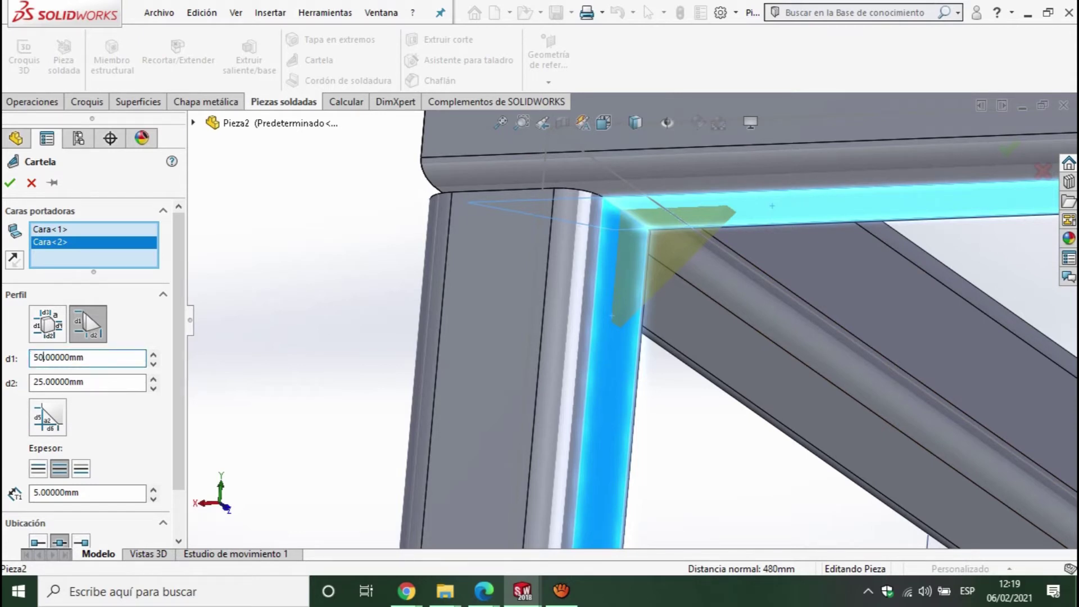
click(39, 384)
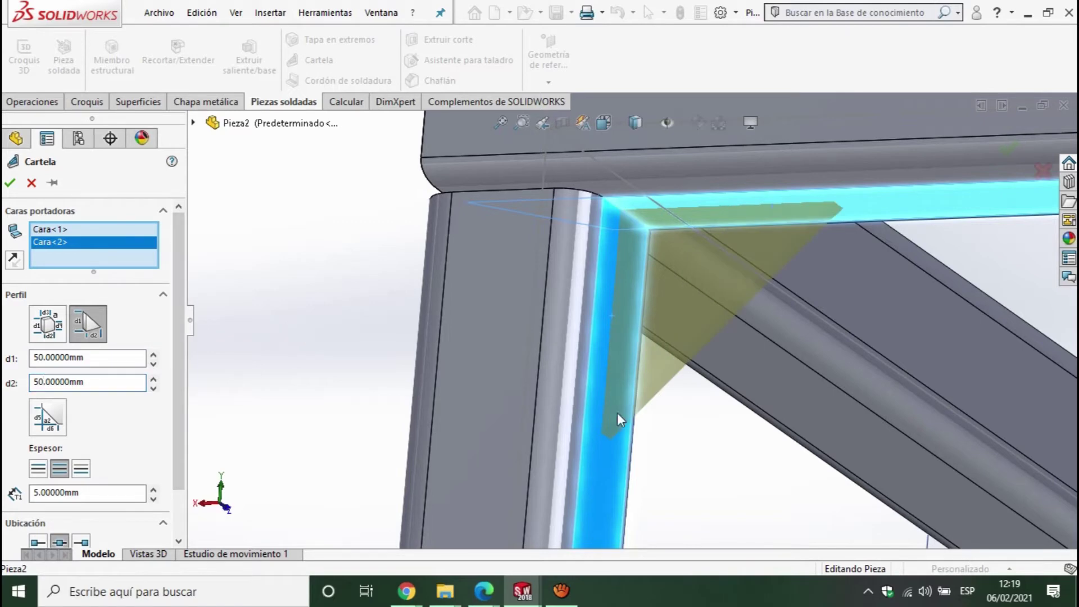
scroll(618, 416, up, 5)
key(ctrl+1)
scroll(713, 443, up, 5)
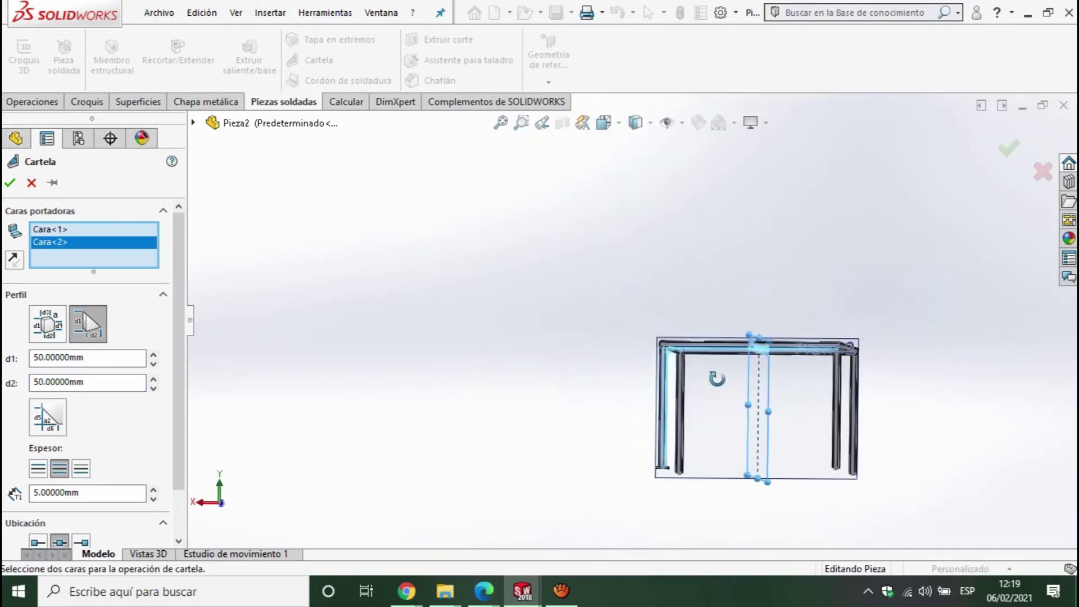
scroll(695, 367, down, 5)
scroll(650, 383, up, 2)
middle_drag(651, 383, 626, 433)
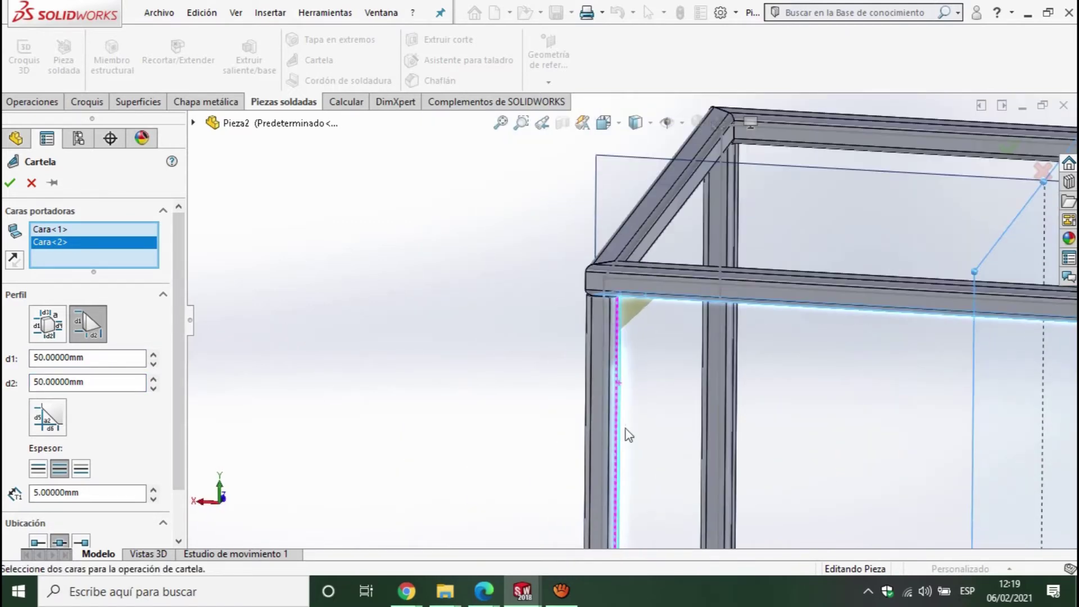
scroll(626, 433, up, 3)
scroll(629, 435, up, 3)
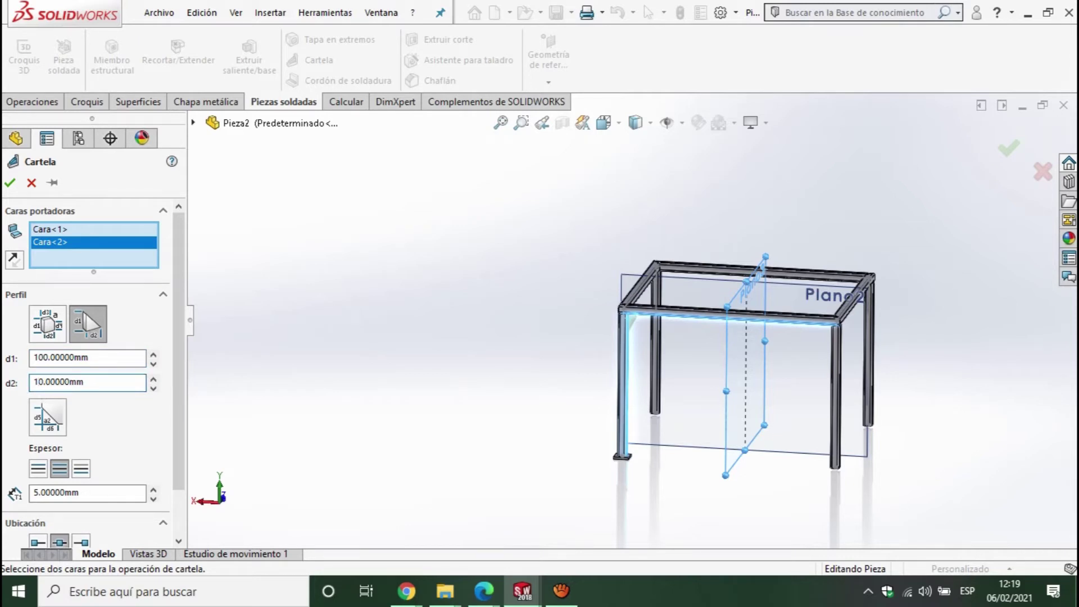
click(1010, 149)
Step: Orbit and zoom out to view the finished gusset and the whole frame
scroll(662, 422, down, 3)
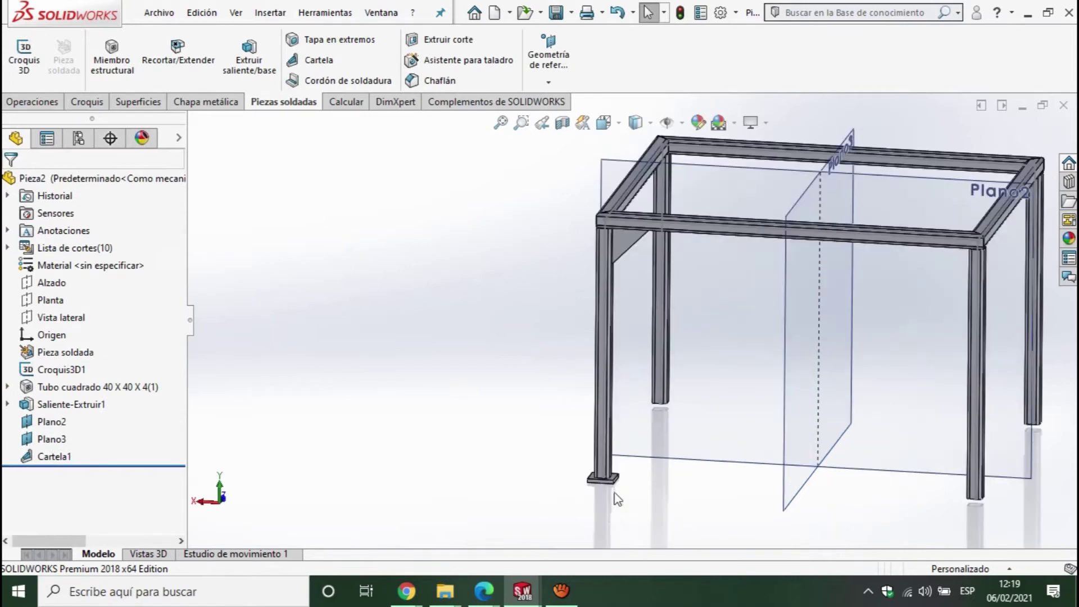
scroll(645, 404, up, 3)
scroll(705, 414, up, 1)
mouse_move(705, 414)
middle_down()
mouse_move(749, 398)
mouse_move(671, 330)
middle_up()
scroll(671, 330, down, 3)
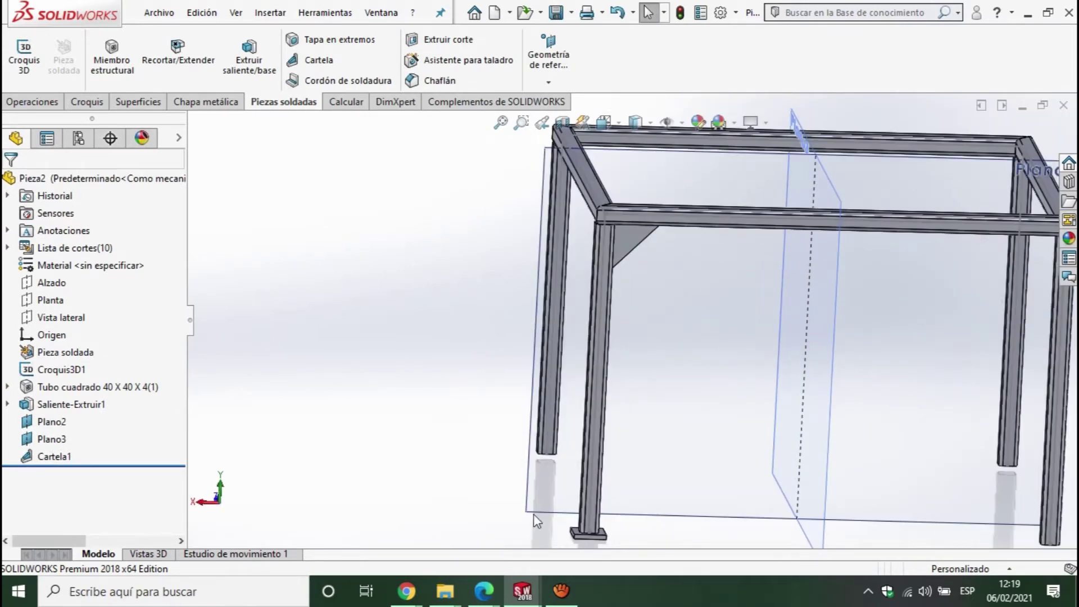
key(z)
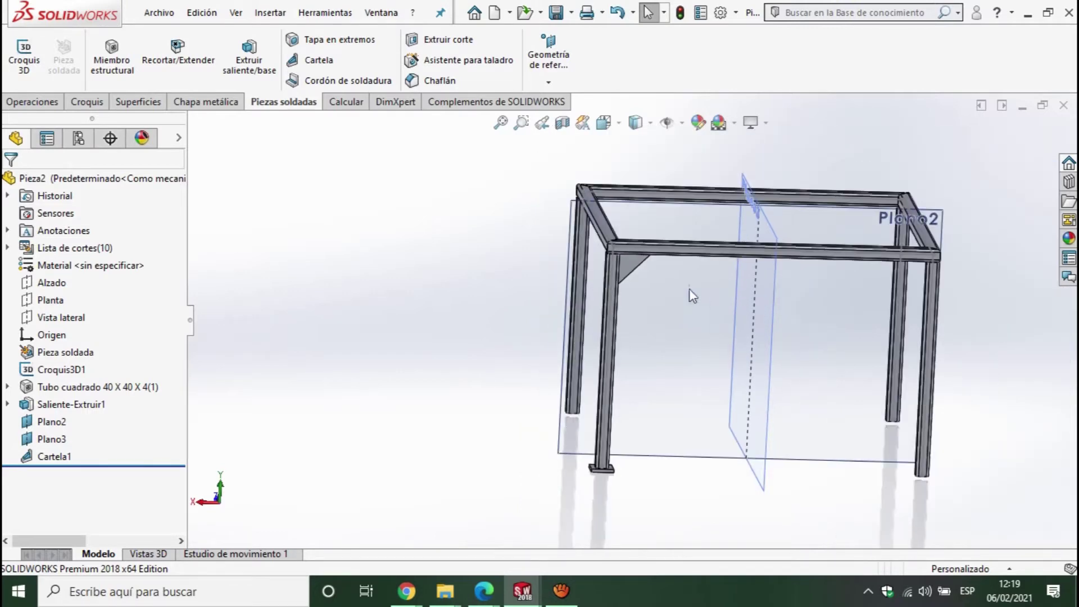
scroll(815, 462, down, 2)
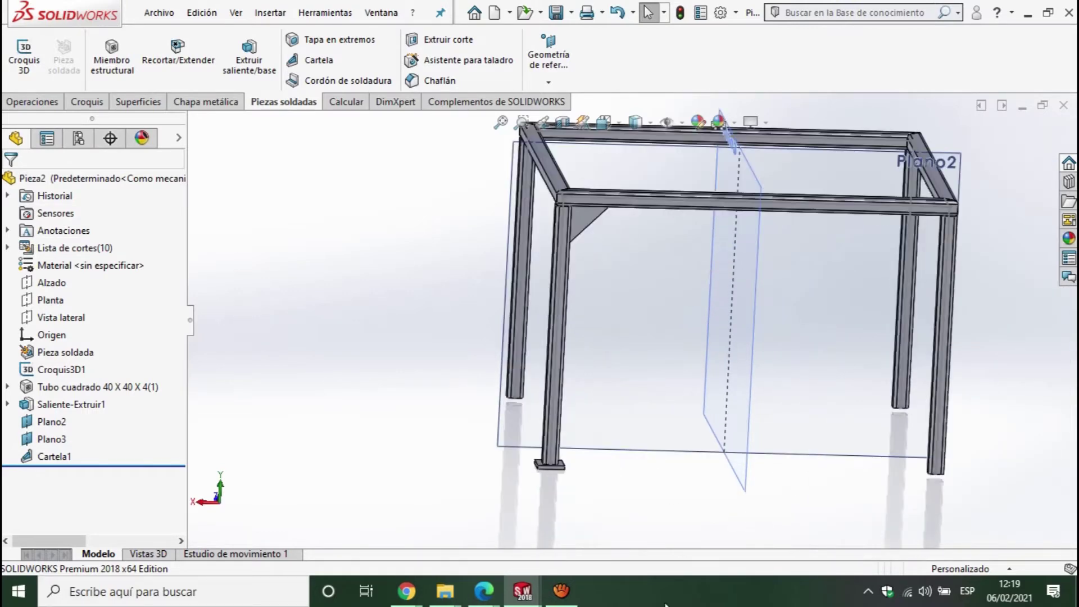
mouse_move(544, 384)
middle_down()
mouse_move(566, 436)
mouse_move(621, 388)
mouse_move(643, 408)
middle_up()
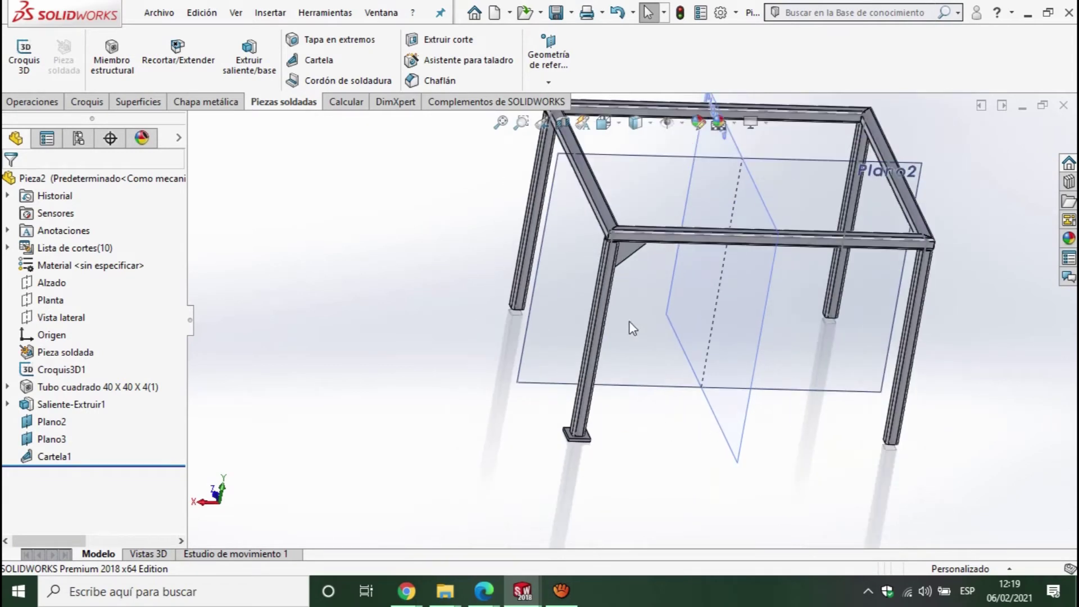
Step: Mirror the foot plate and gusset across Plano2 onto the opposite leg
click(32, 104)
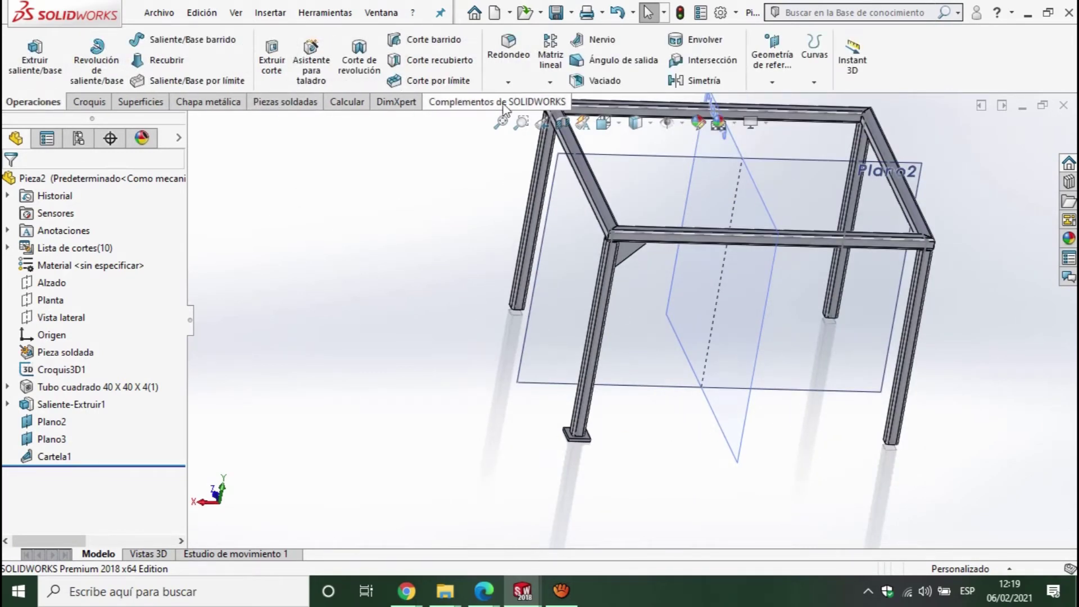
click(704, 80)
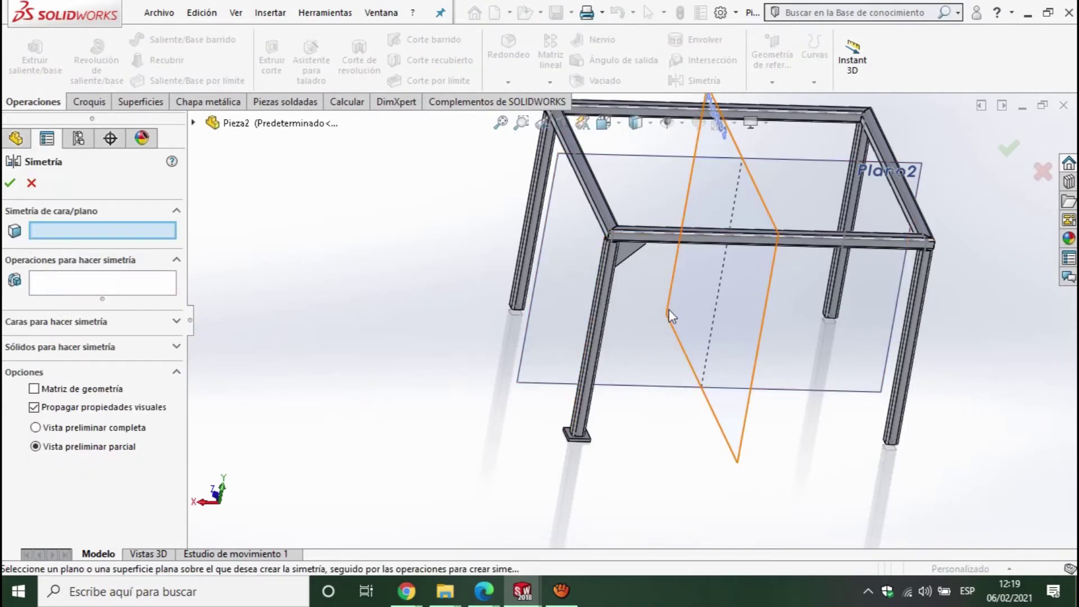
click(573, 320)
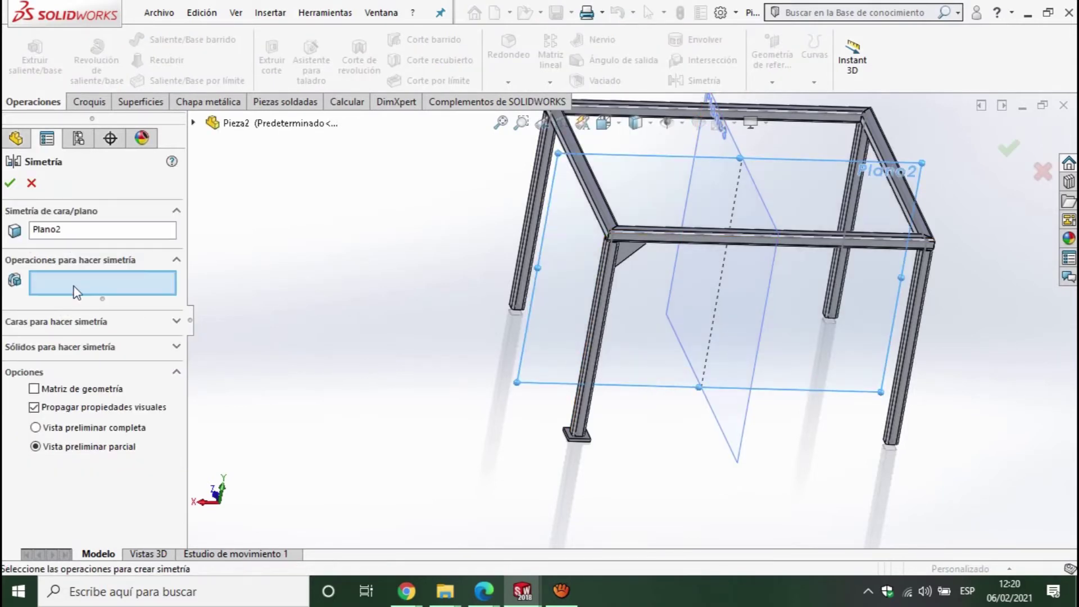
scroll(598, 387, down, 5)
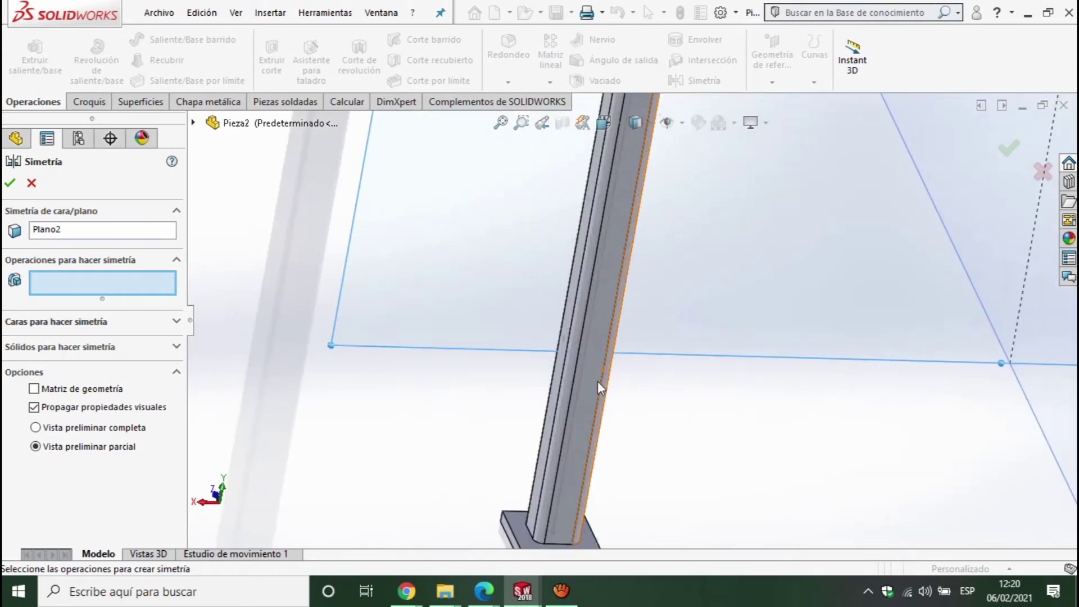
click(525, 542)
scroll(622, 348, up, 5)
click(664, 175)
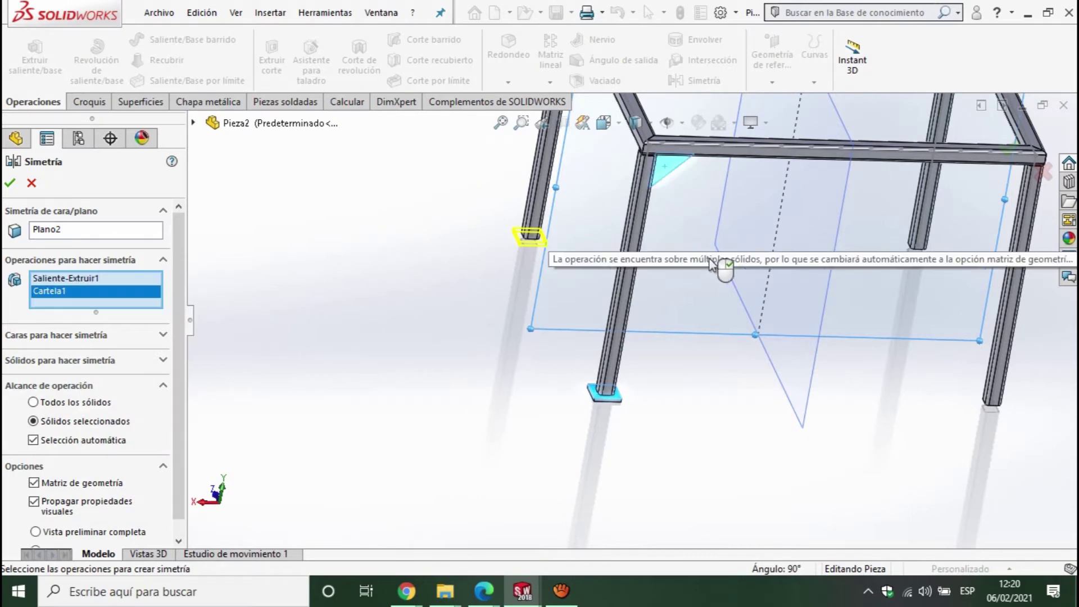
scroll(746, 241, up, 3)
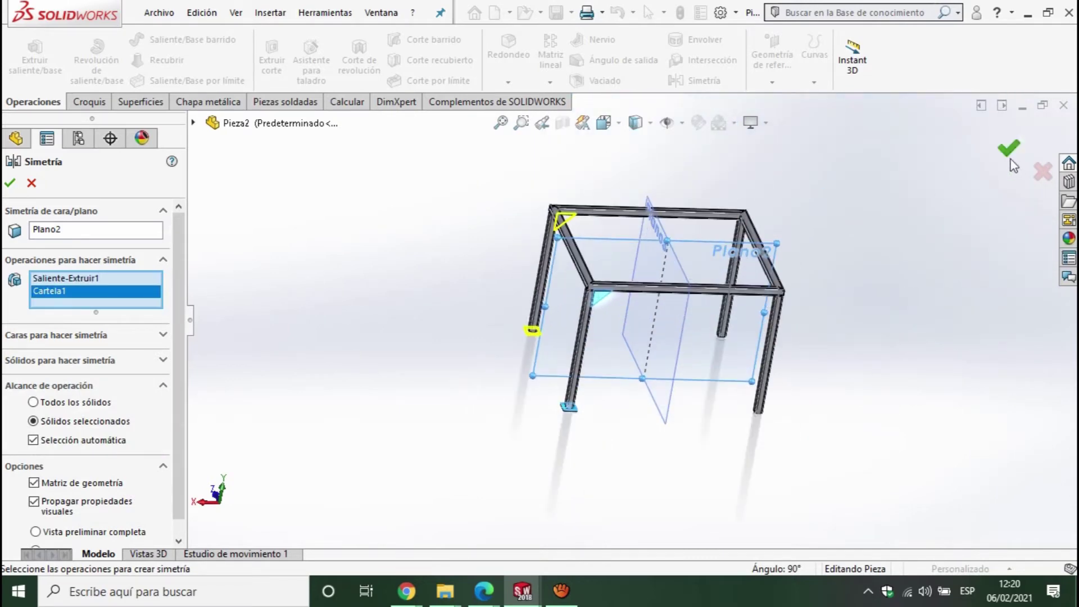
key(Return)
scroll(632, 285, down, 2)
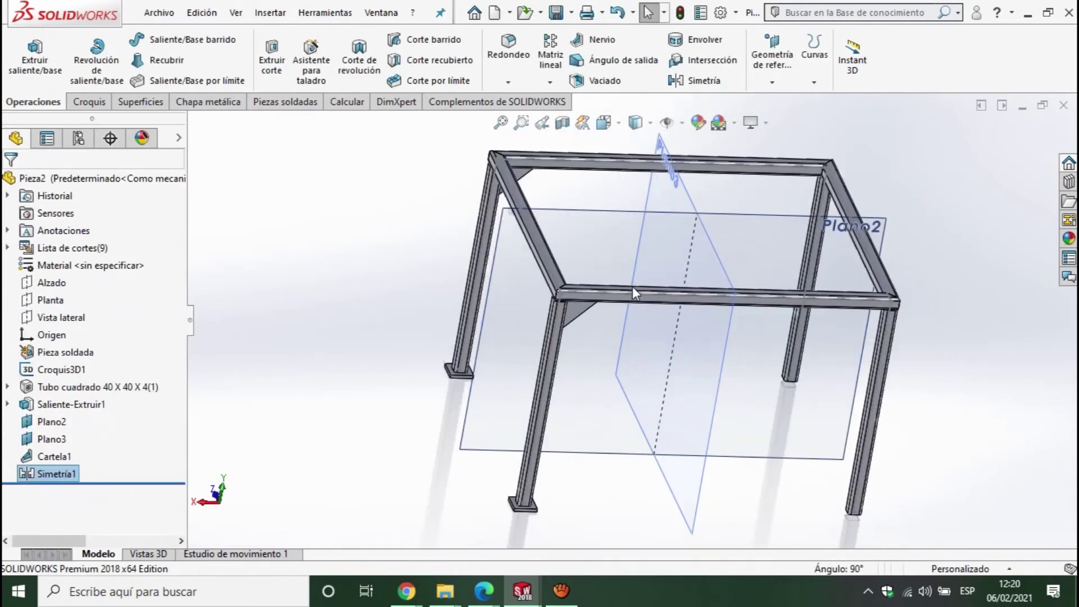
Step: Orbit the frame to an oblique view and select Plano3 as the mirror plane
scroll(646, 293, up, 2)
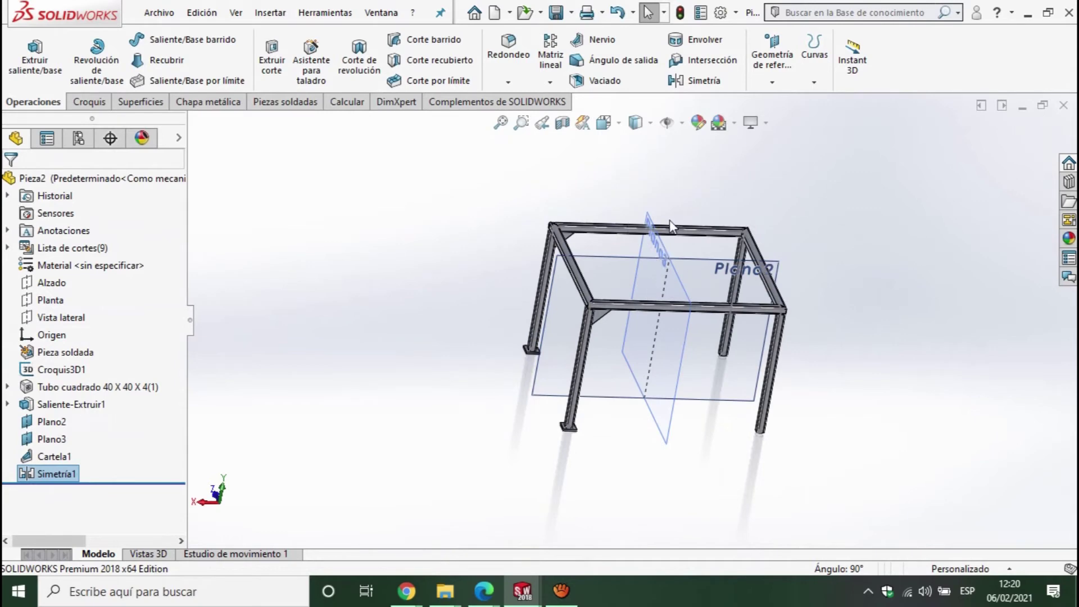
middle_drag(716, 303, 691, 376)
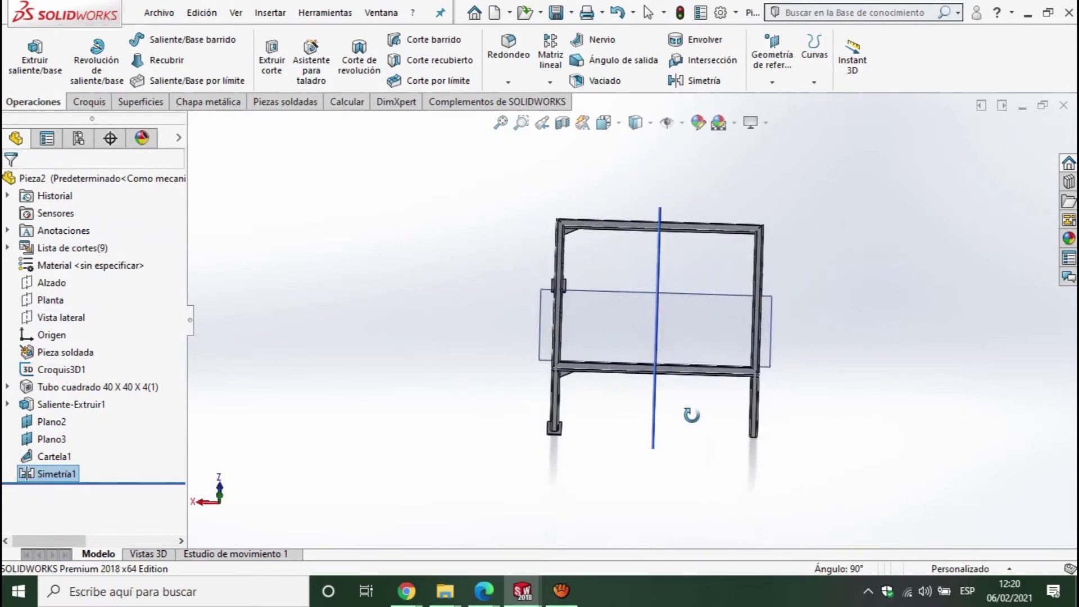
scroll(693, 298, down, 3)
scroll(699, 306, up, 3)
middle_drag(699, 306, 708, 258)
scroll(708, 259, down, 2)
scroll(648, 402, down, 2)
click(588, 340)
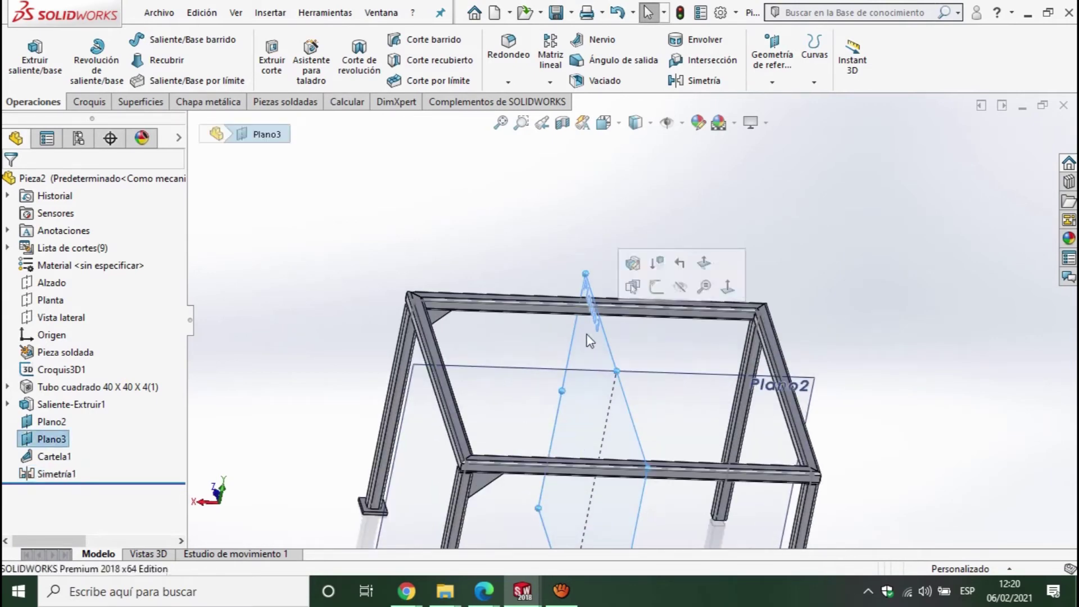
Step: Start a Mirror across Plano3 and add the mirrored foot plate as a feature
click(701, 79)
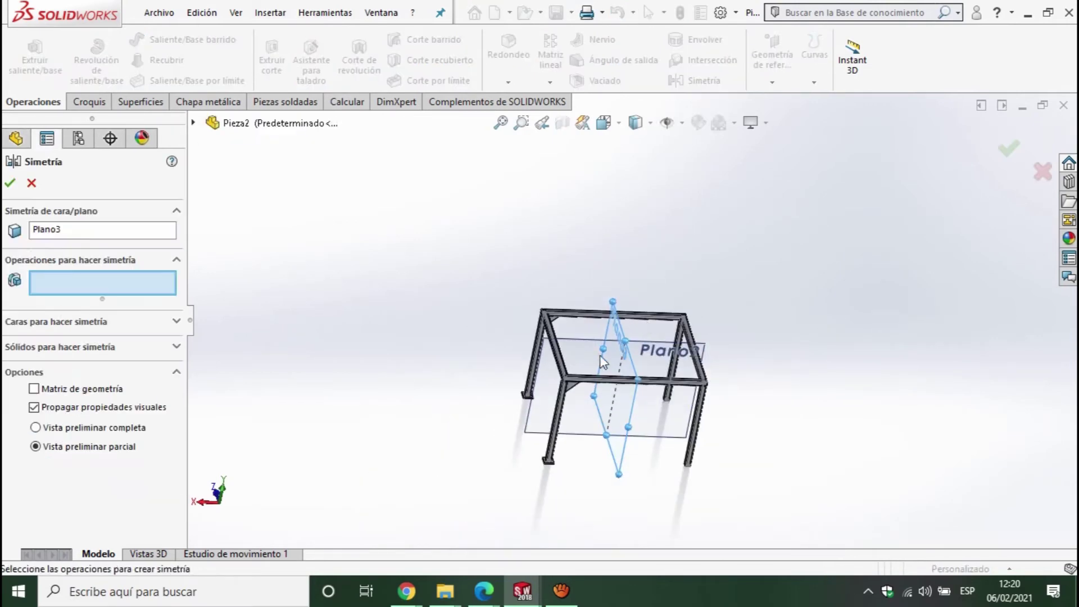
scroll(529, 369, down, 2)
scroll(551, 412, down, 2)
scroll(562, 431, down, 2)
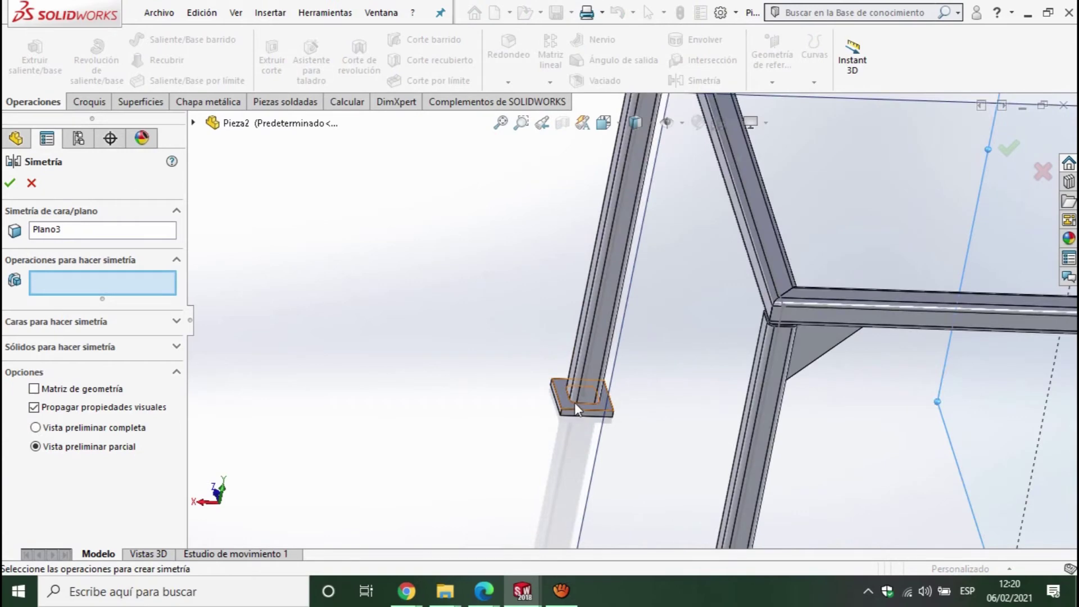
click(570, 399)
scroll(622, 380, up, 4)
scroll(686, 202, down, 2)
scroll(721, 259, up, 2)
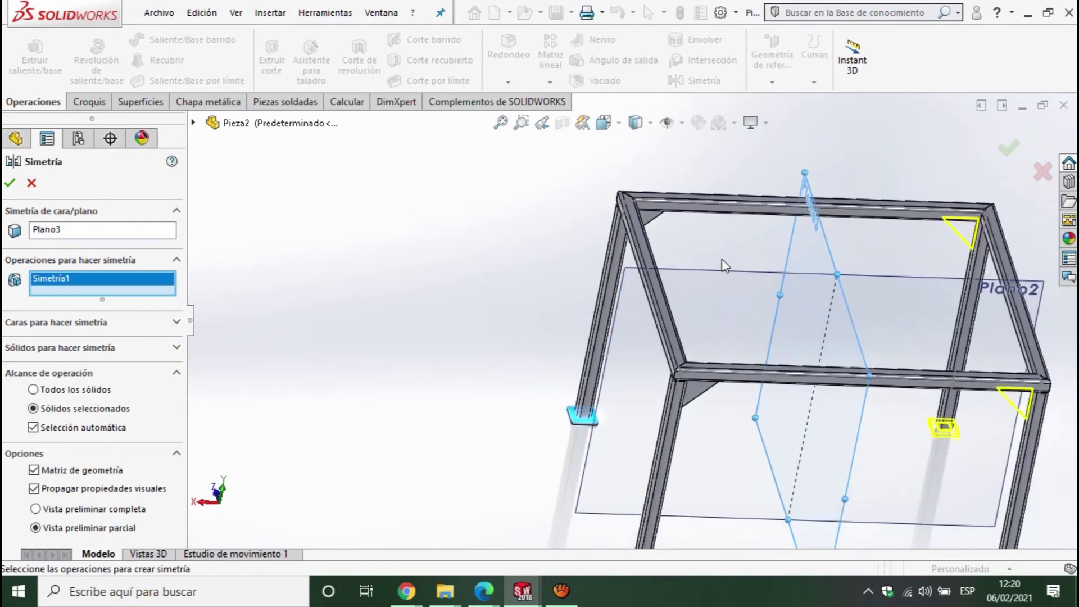
scroll(847, 312, up, 2)
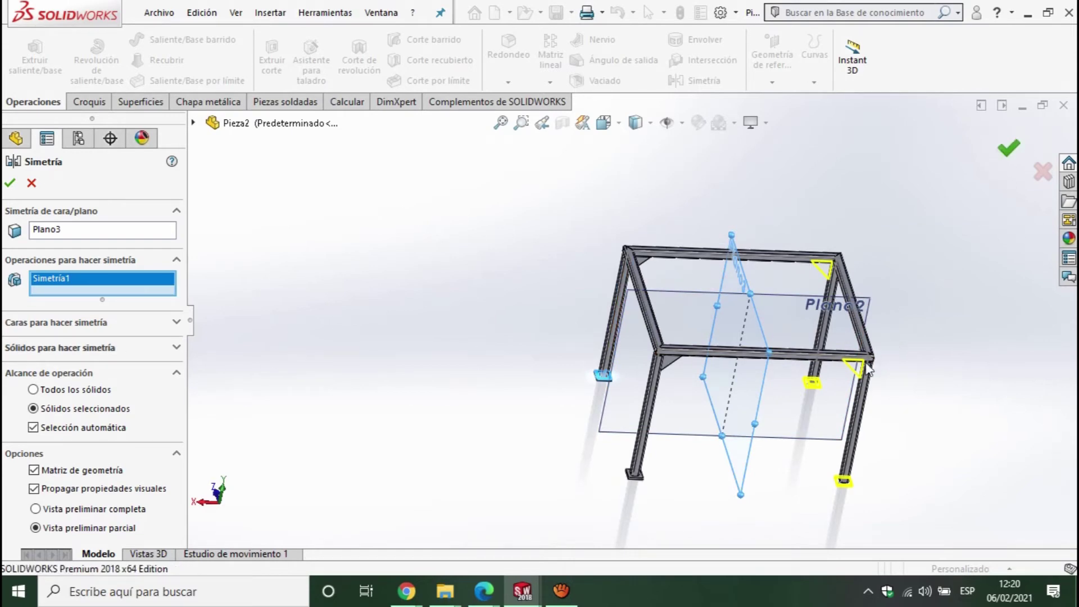
scroll(640, 276, down, 3)
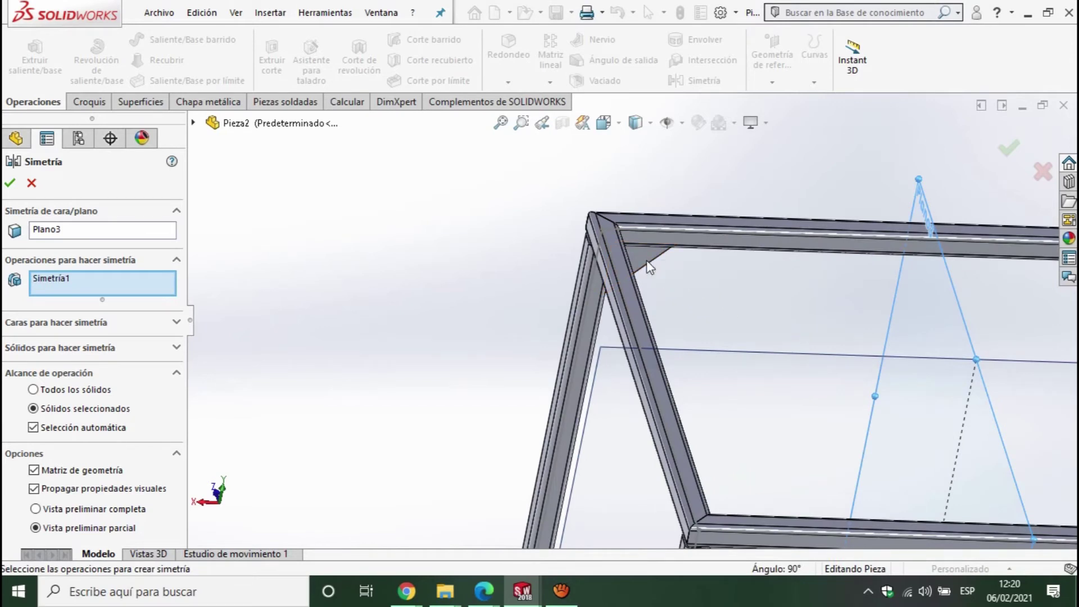
Step: Clear the features list, re-add the first mirror and original foot plate, and try confirming
right_click(63, 281)
click(89, 286)
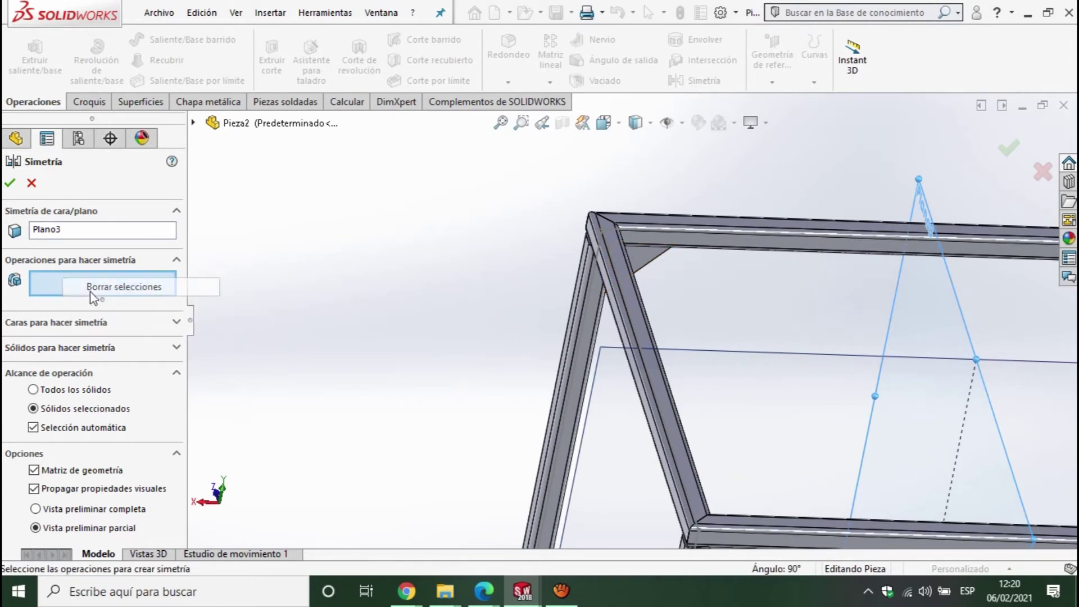
click(640, 261)
scroll(706, 400, up, 5)
scroll(551, 460, down, 3)
scroll(551, 460, down, 5)
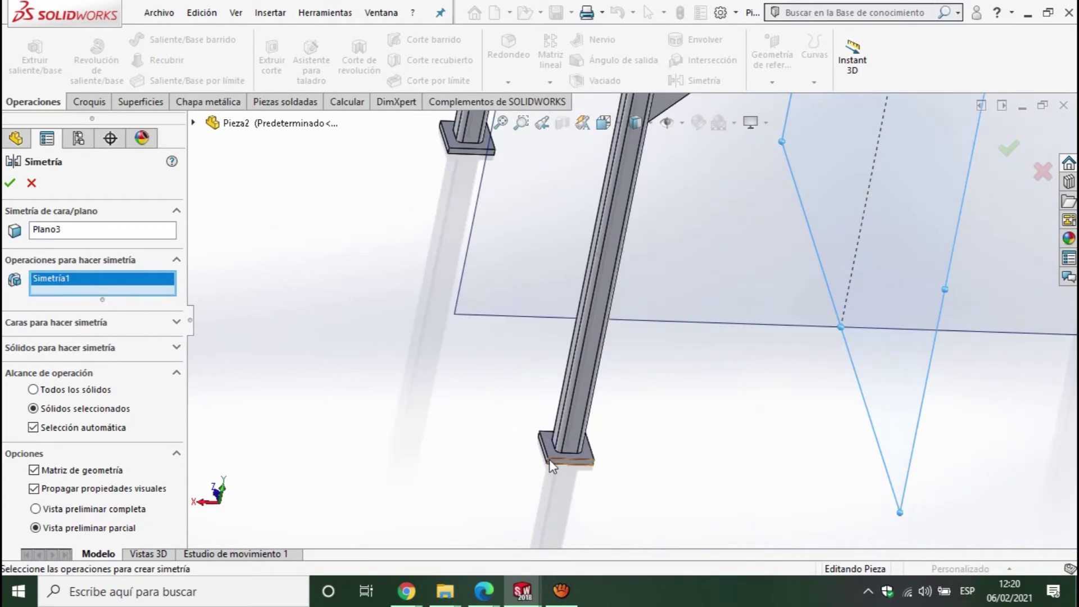
click(549, 450)
scroll(553, 456, up, 5)
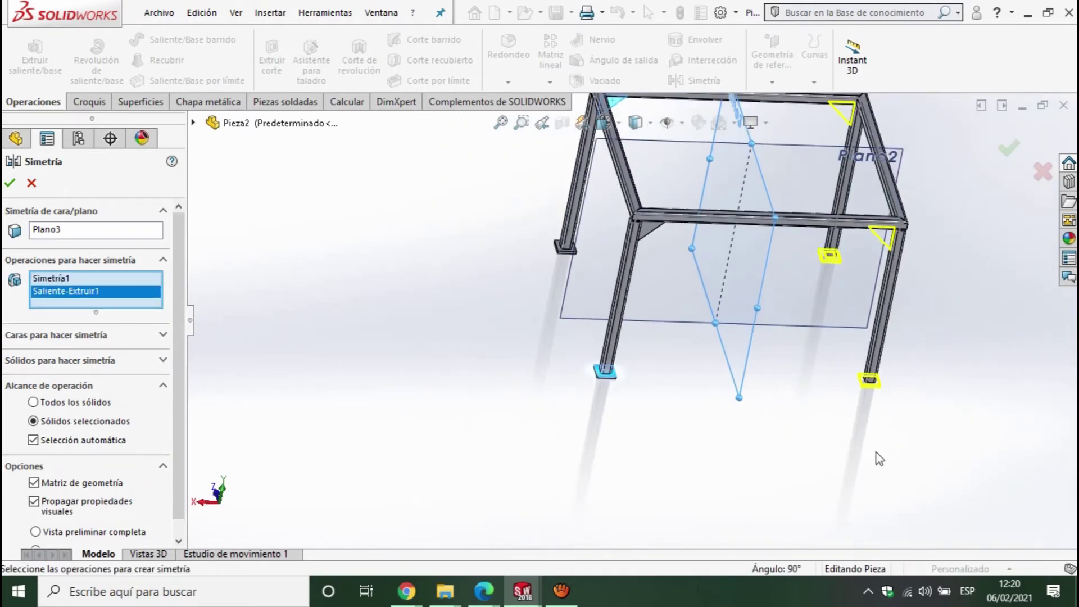
click(11, 185)
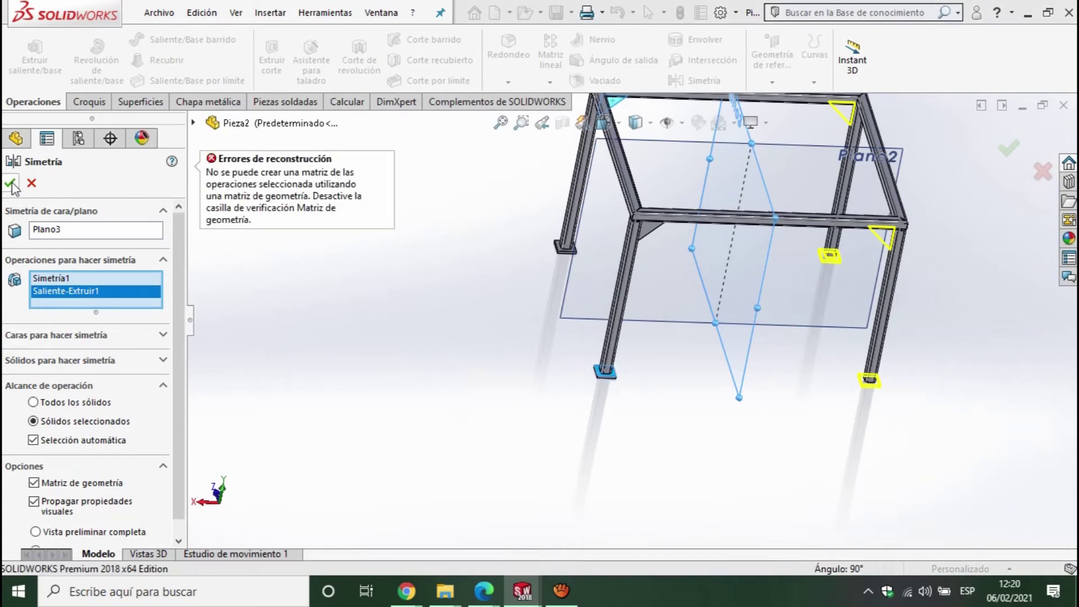
Step: Clear the features list, switch to mirroring bodies, and pick the front-left foot plate body
scroll(667, 289, down, 2)
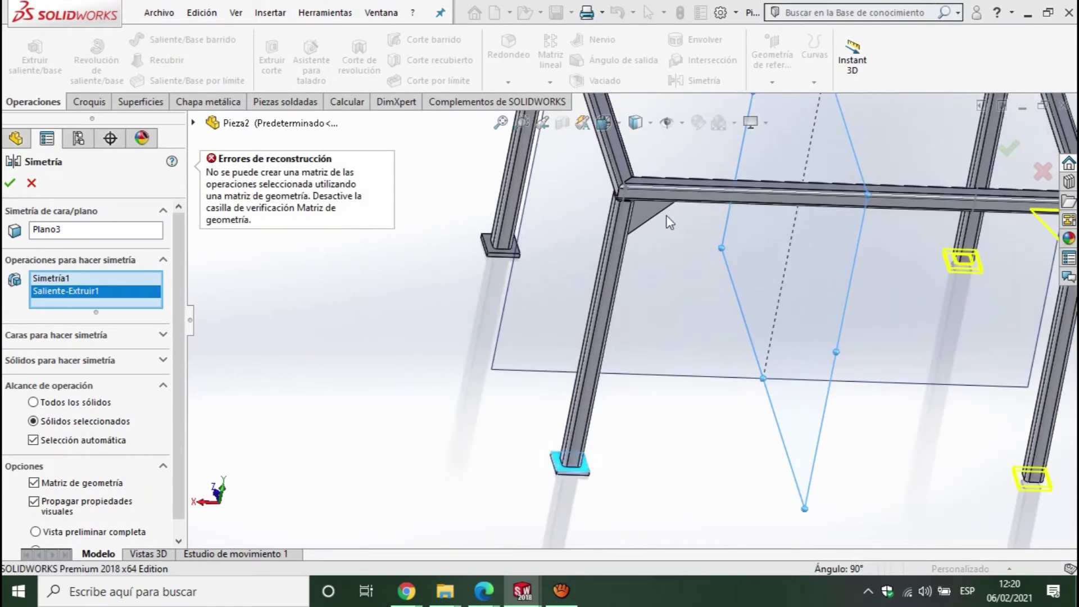
click(47, 276)
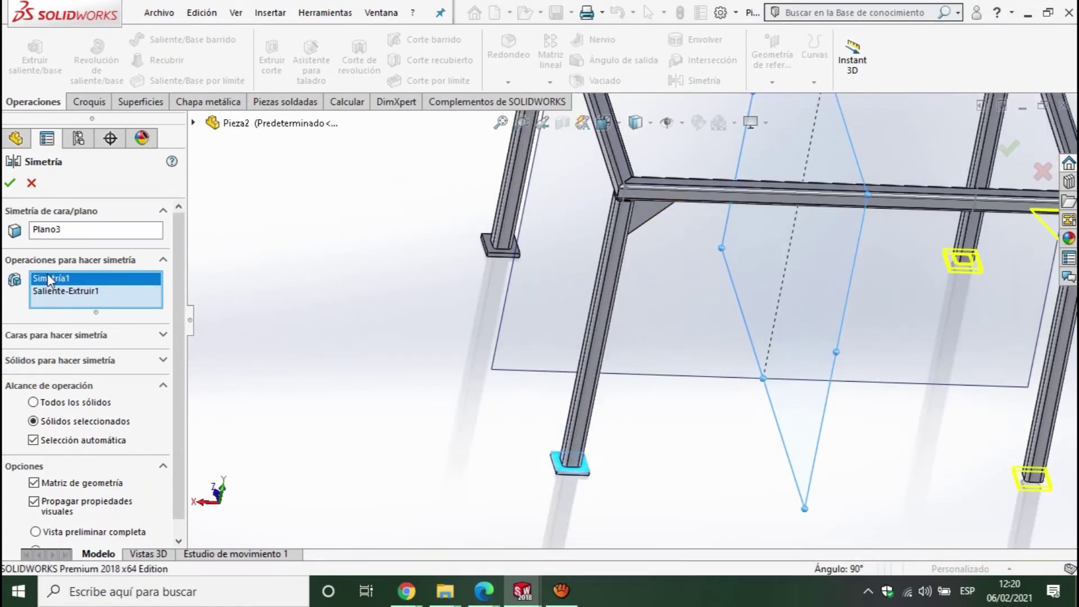
right_click(47, 274)
click(65, 286)
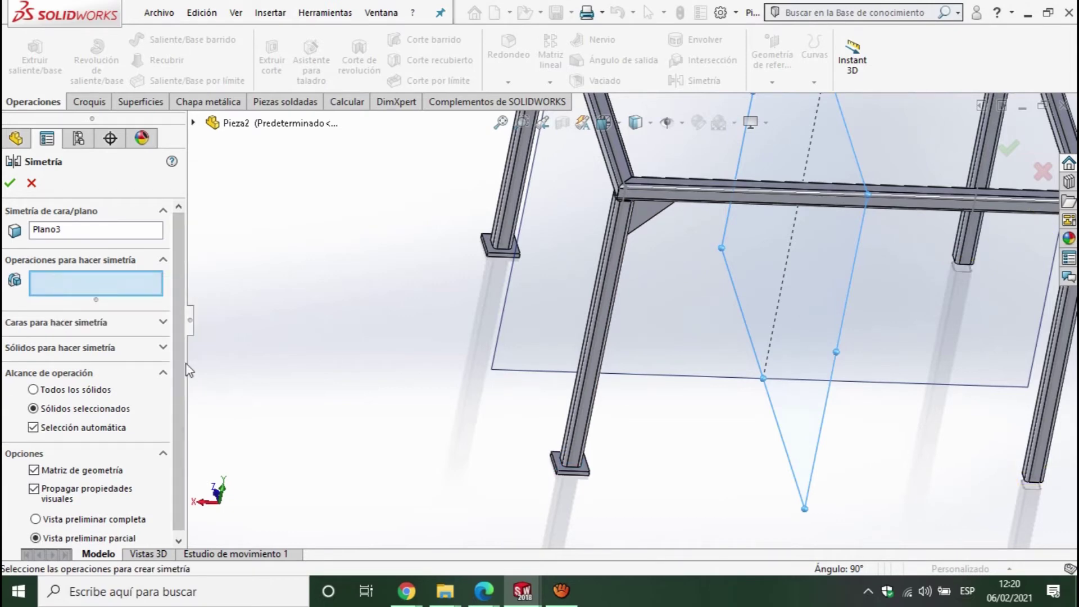
click(104, 348)
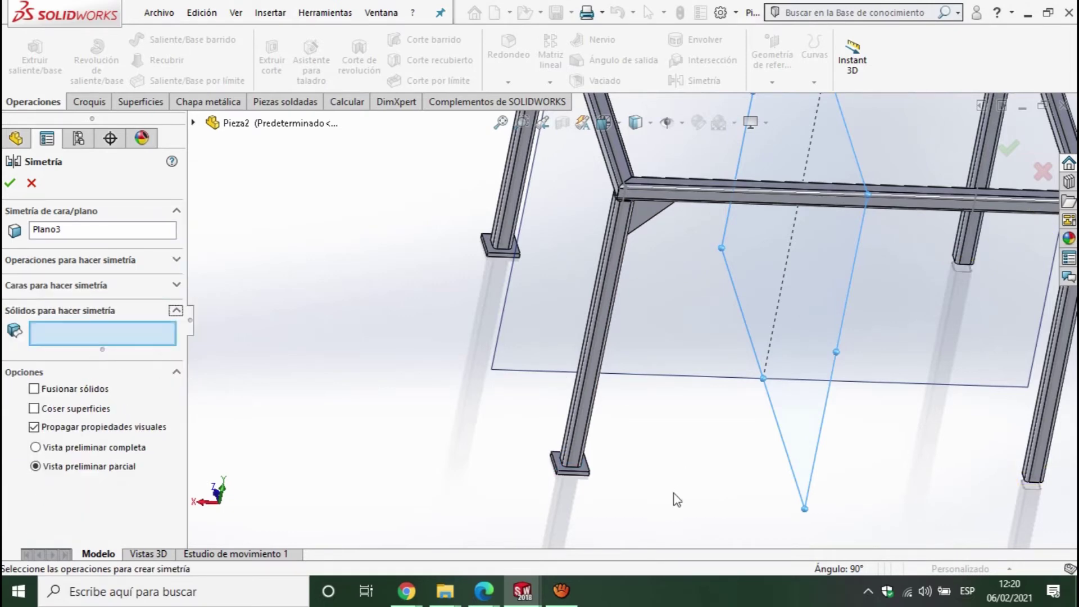
scroll(571, 469, down, 4)
click(560, 431)
scroll(579, 414, up, 5)
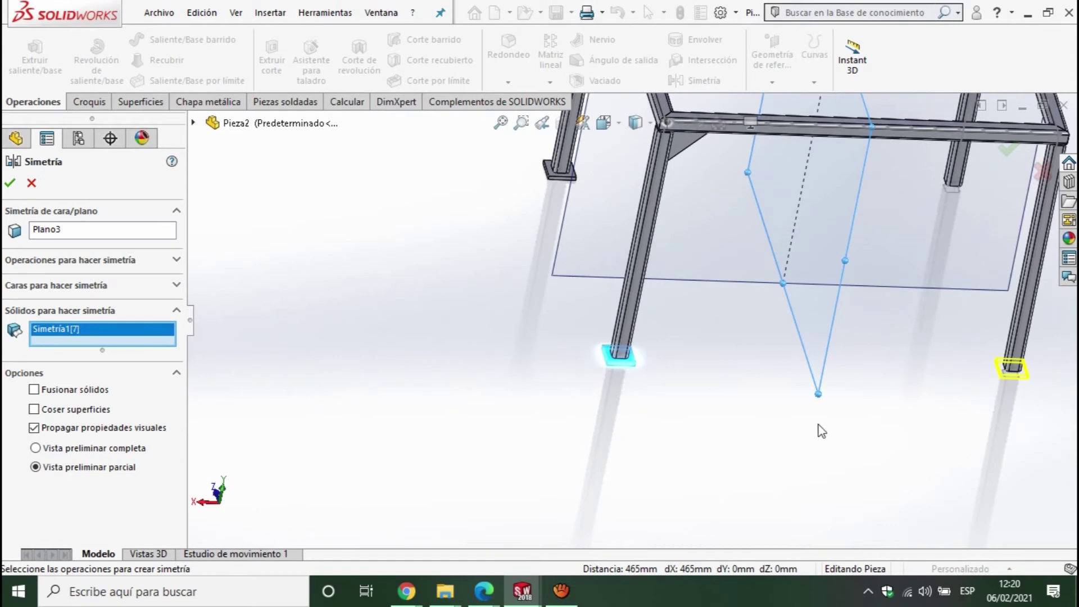
scroll(819, 428, up, 2)
scroll(660, 273, down, 2)
Step: Add the gusset and leg tube bodies and confirm the body mirror as Simetria4
click(634, 212)
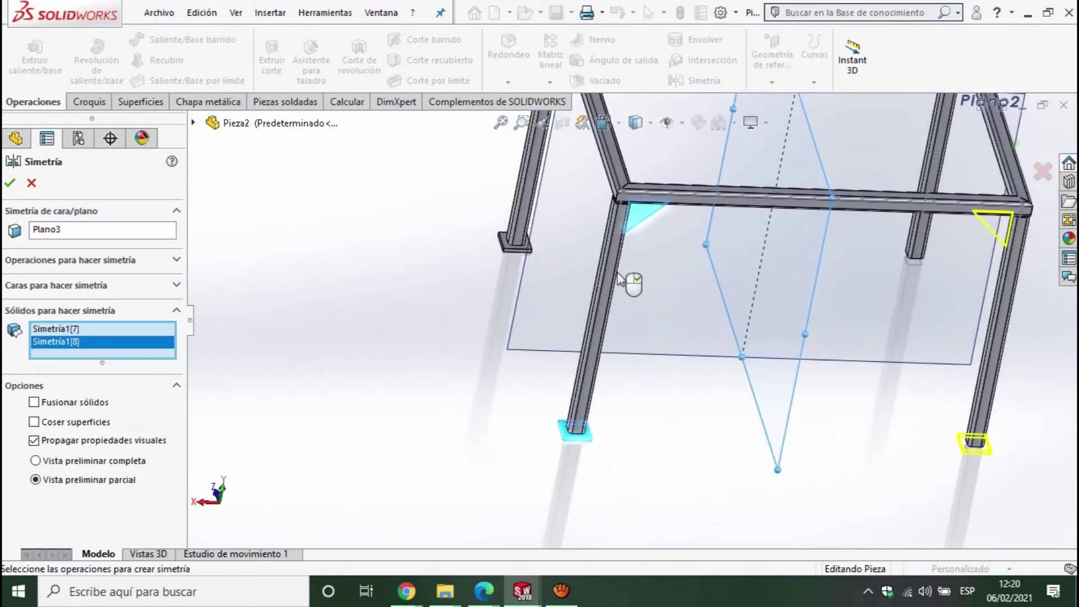
scroll(631, 280, down, 2)
scroll(596, 323, down, 1)
click(596, 323)
scroll(604, 314, up, 4)
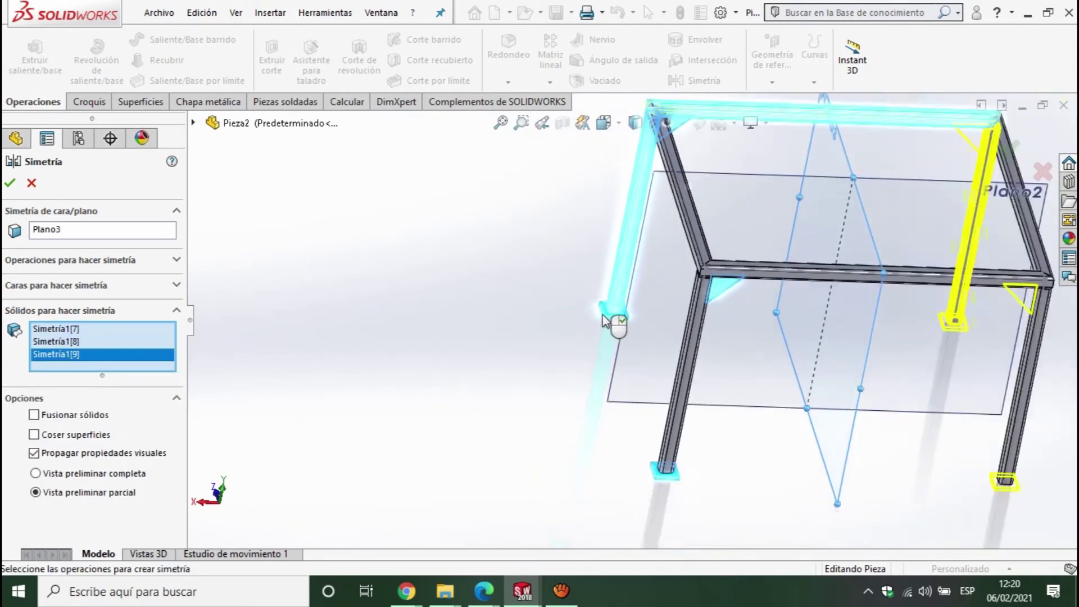
scroll(651, 224, down, 3)
click(640, 221)
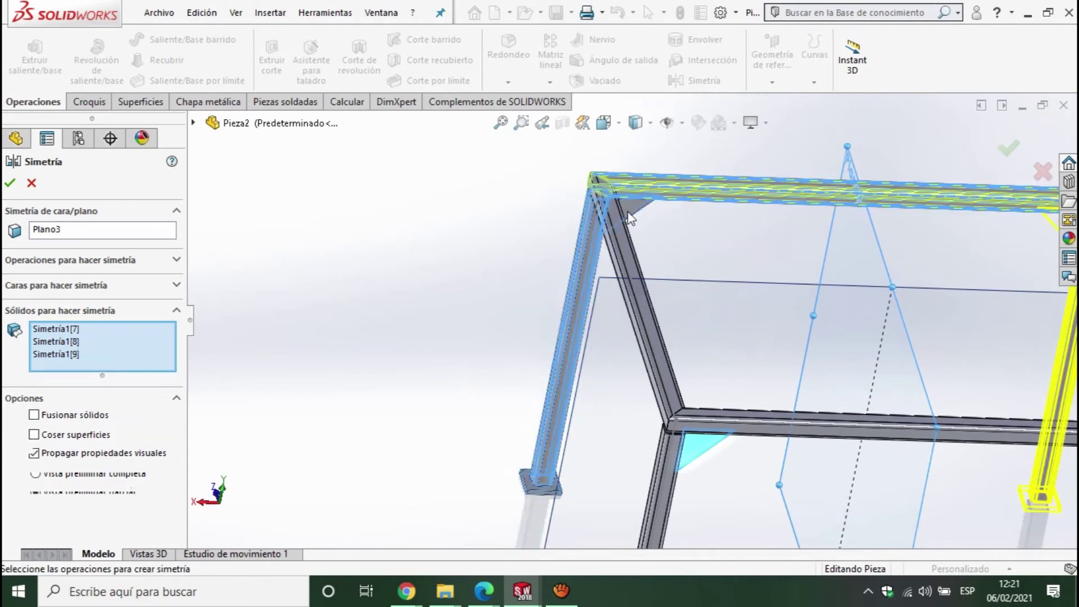
scroll(742, 247, up, 3)
click(1009, 149)
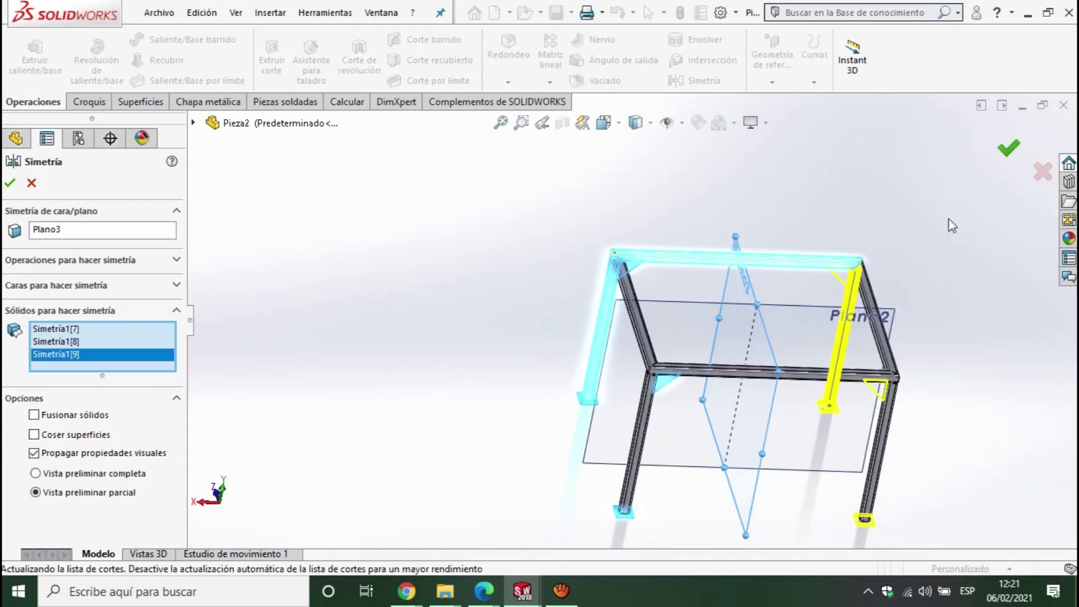
scroll(881, 308, down, 3)
scroll(623, 375, up, 1)
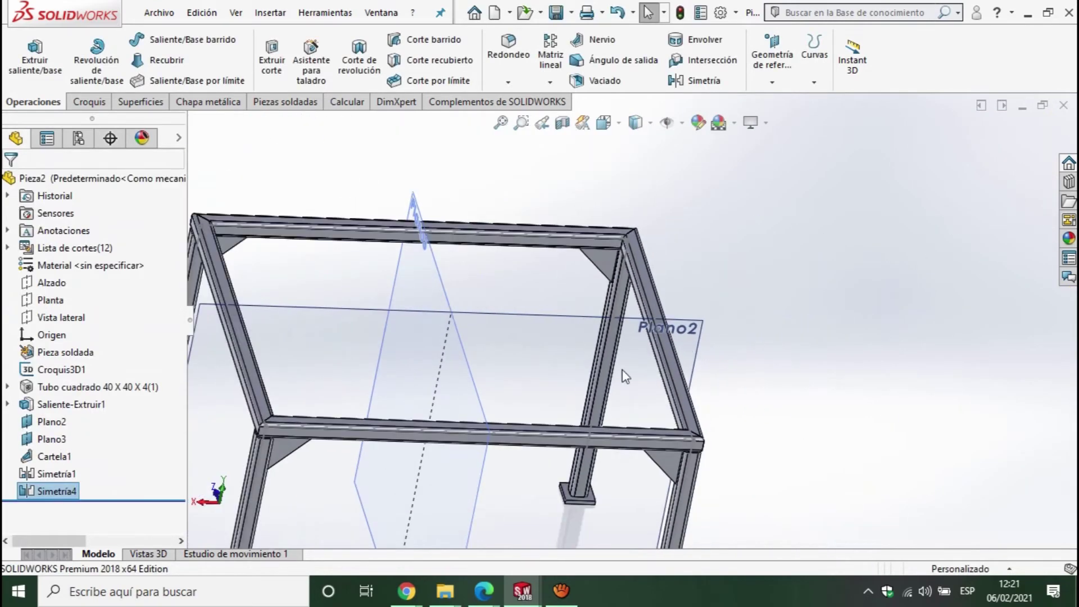
Step: Hide Plano3 and Plano2 from the FeatureManager tree
scroll(614, 444, up, 2)
scroll(554, 352, up, 1)
mouse_move(554, 351)
middle_down()
mouse_move(554, 369)
mouse_move(563, 301)
mouse_move(618, 280)
middle_up()
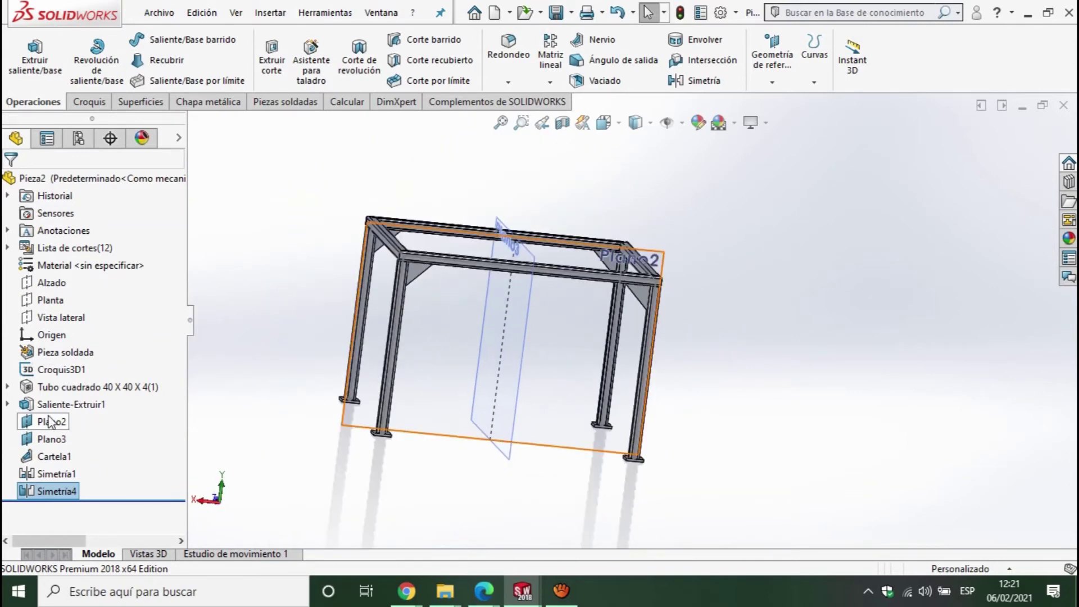
click(51, 439)
right_click(45, 442)
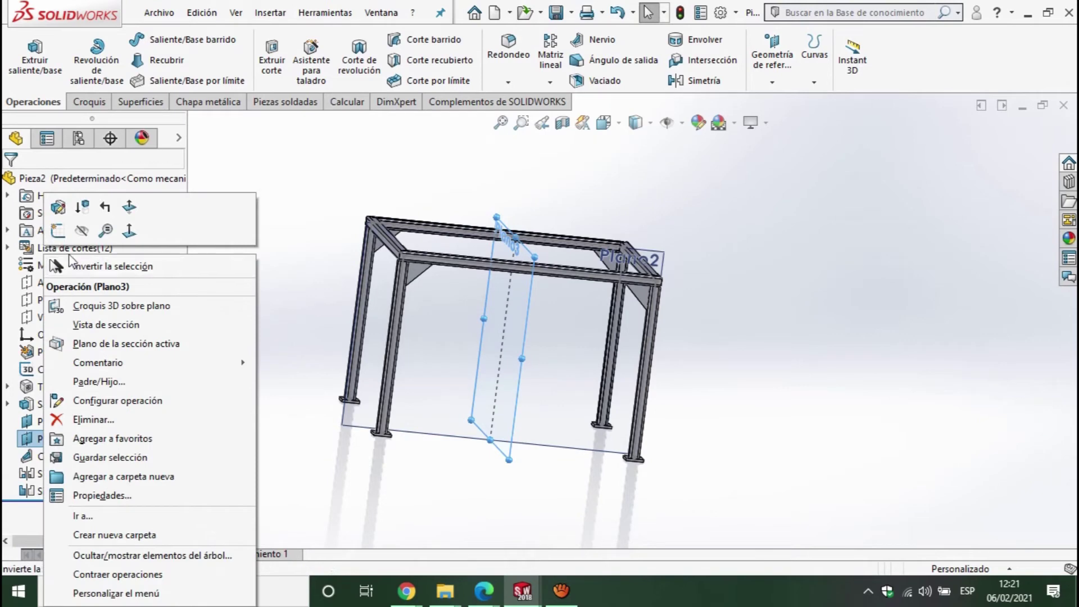
click(81, 230)
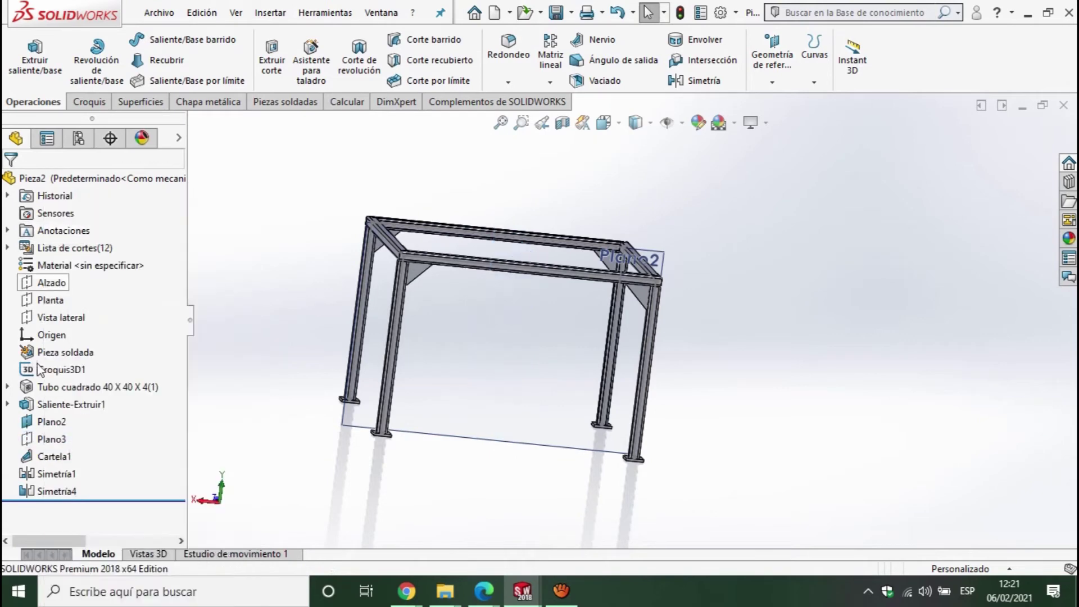
right_click(50, 422)
click(90, 232)
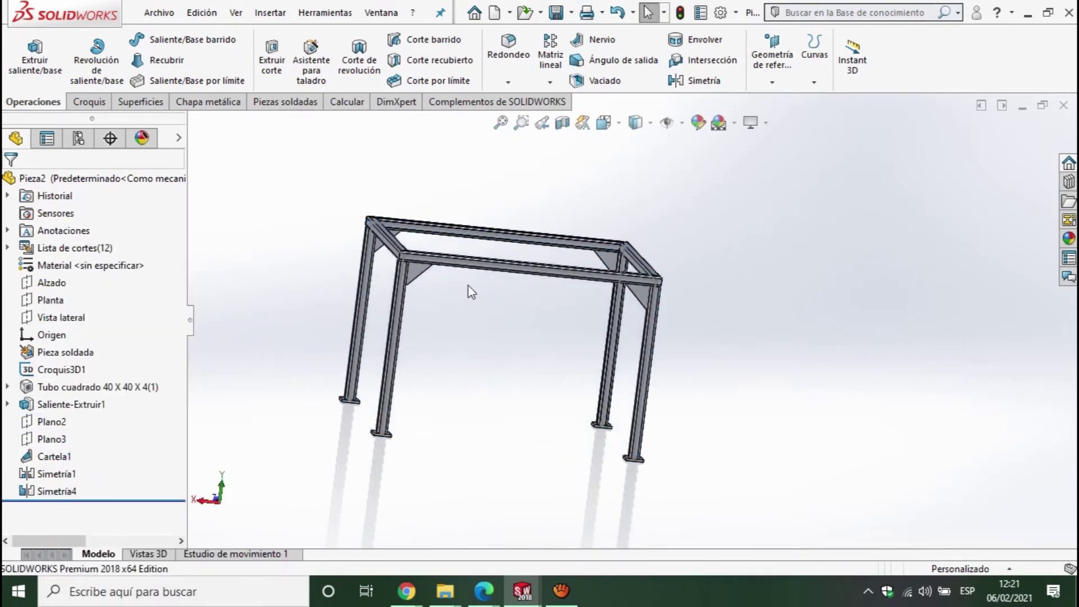
Step: Orbit to a near-front view and select the tube face to sketch on from the Croquis tab
scroll(486, 303, up, 3)
middle_drag(597, 323, 594, 402)
scroll(584, 365, down, 4)
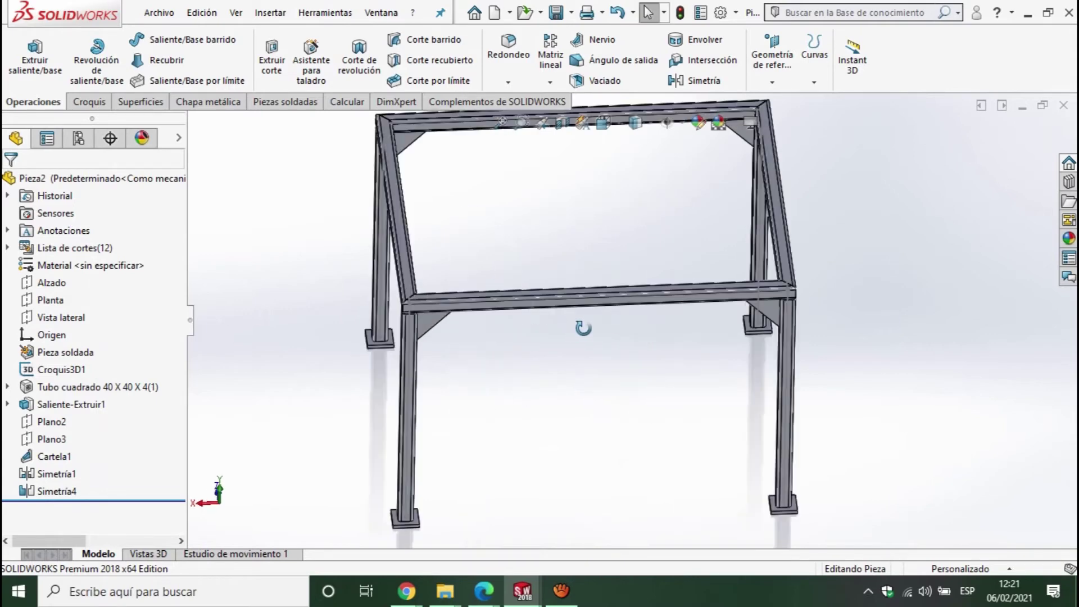
scroll(624, 395, up, 2)
click(89, 101)
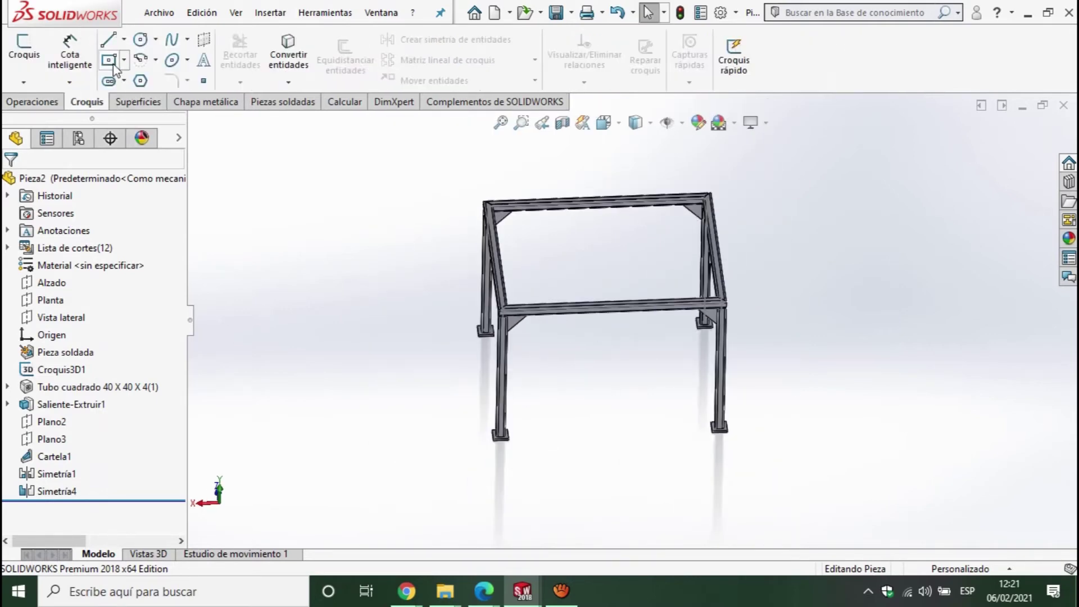
scroll(504, 235, down, 4)
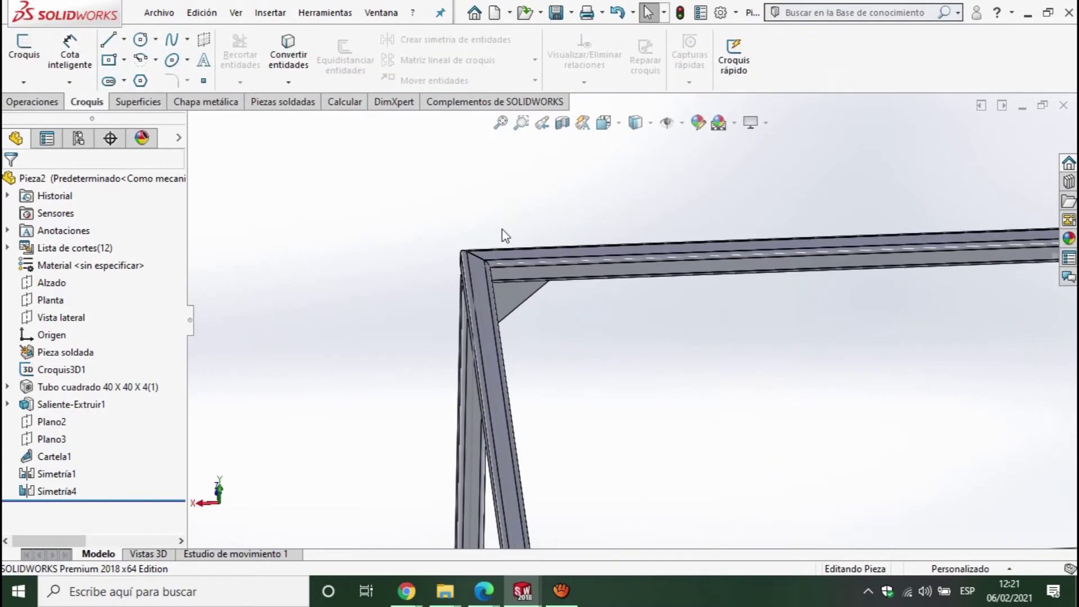
click(497, 369)
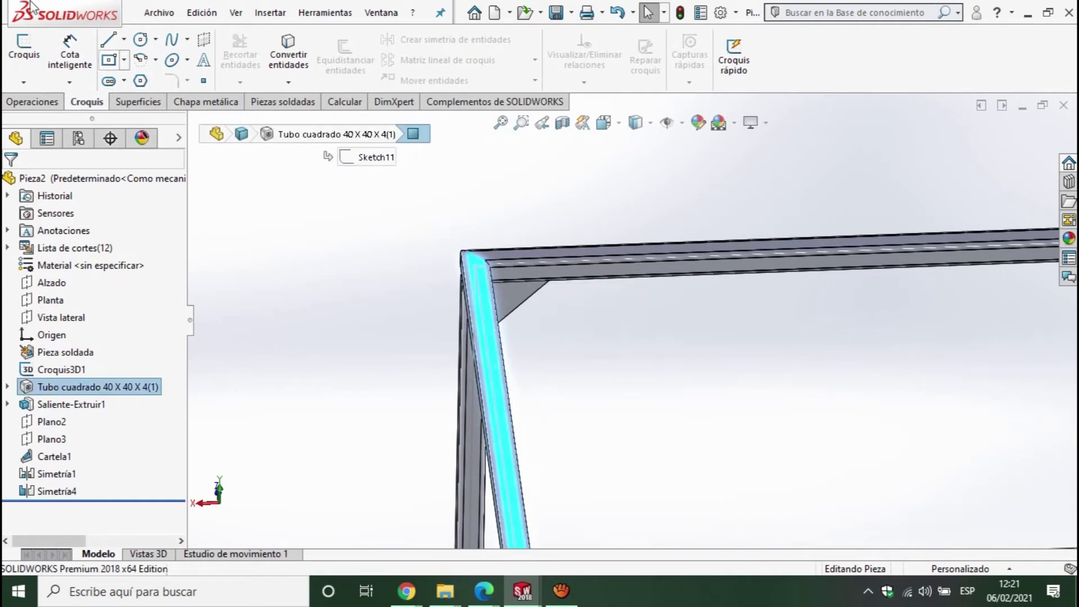
Step: Sketch a corner rectangle on the tube face from the frame's lower-left to top-right
click(23, 51)
click(124, 59)
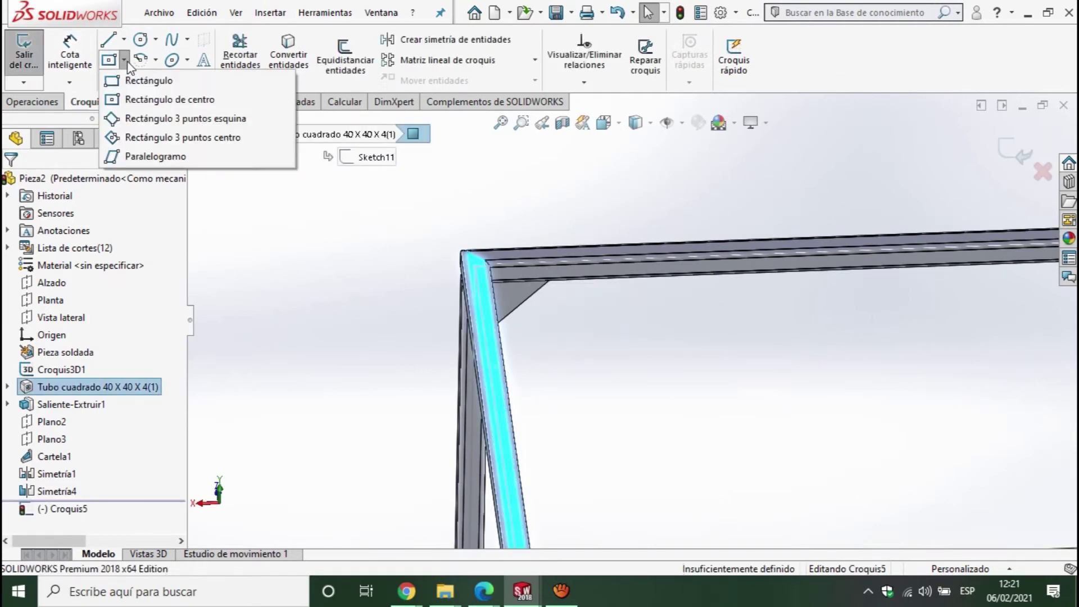
click(160, 84)
scroll(517, 345, up, 3)
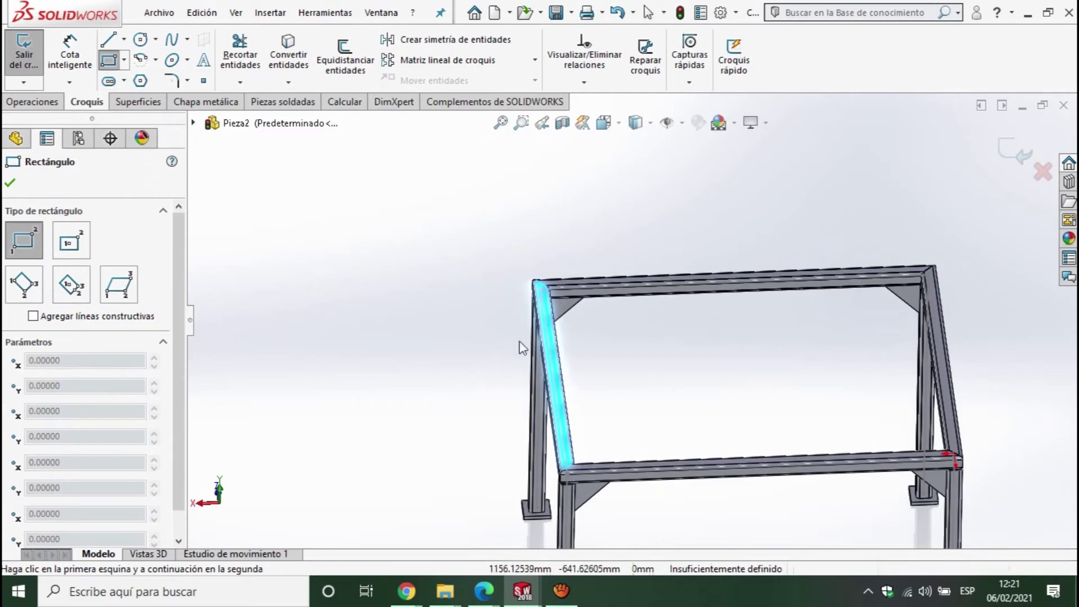
scroll(518, 344, up, 1)
click(569, 475)
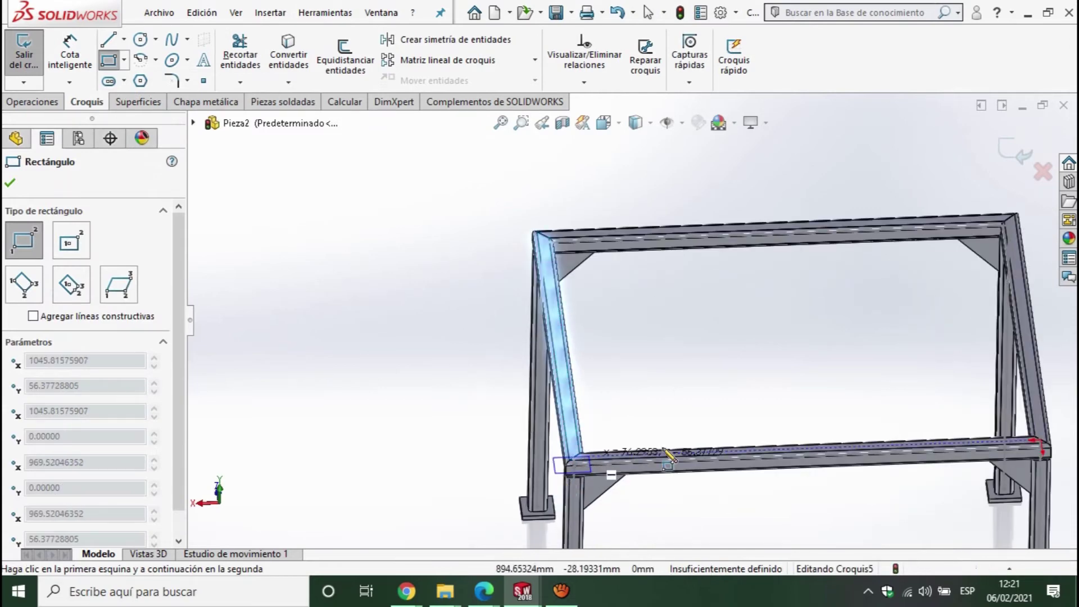
click(1031, 204)
scroll(636, 313, down, 2)
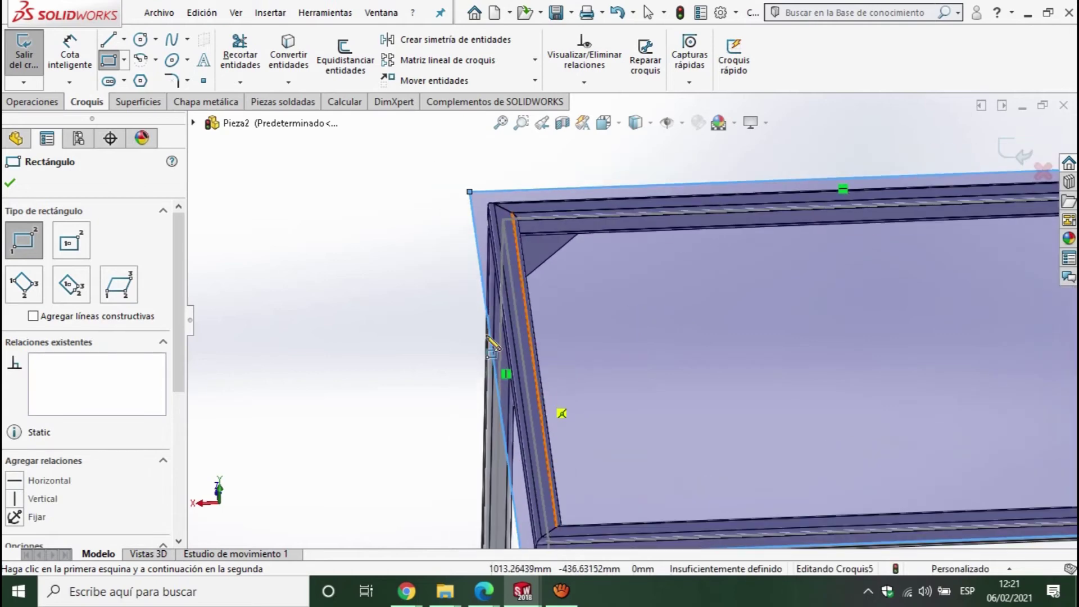
key(Escape)
Step: Dimension the rectangle's left and bottom sides 25 mm from the frame edges
click(59, 66)
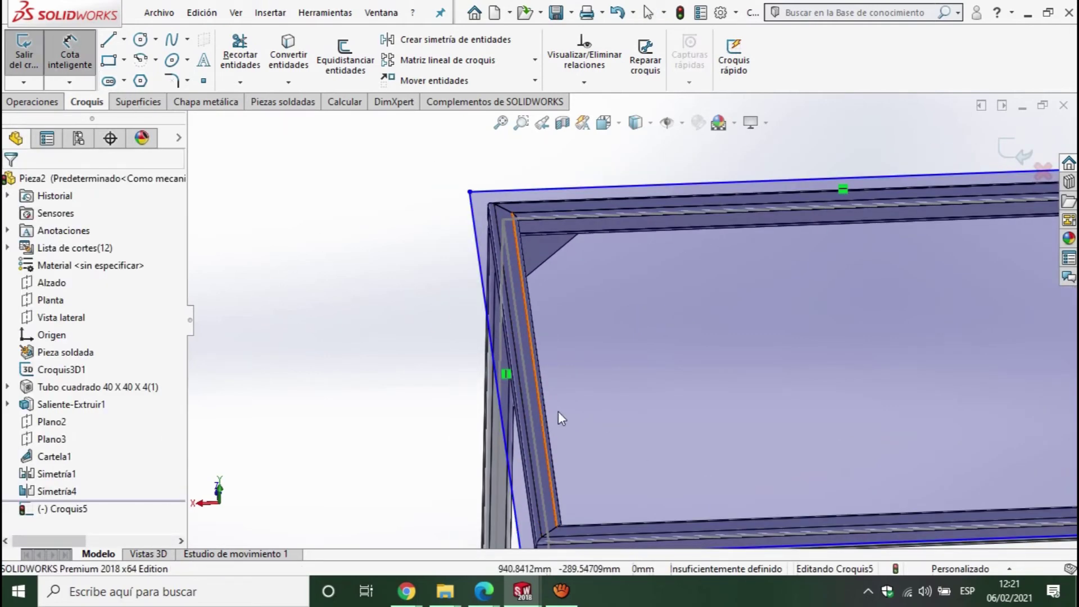
click(531, 445)
click(500, 454)
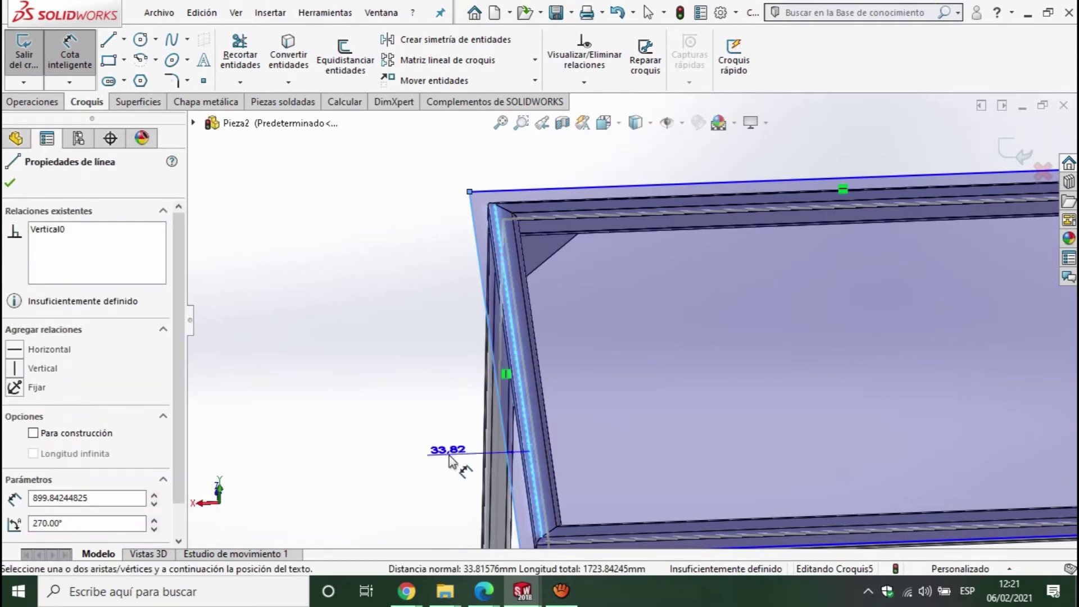
click(430, 454)
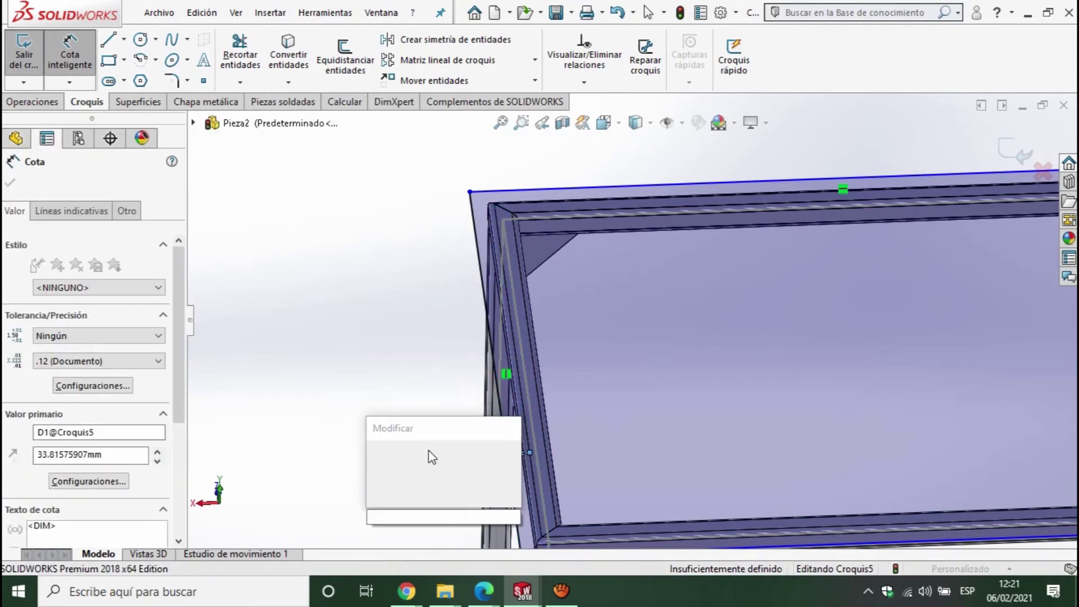
text(25)
key(Return)
mouse_move(825, 598)
middle_down()
mouse_move(709, 390)
mouse_move(616, 436)
mouse_move(600, 459)
mouse_move(465, 399)
middle_up()
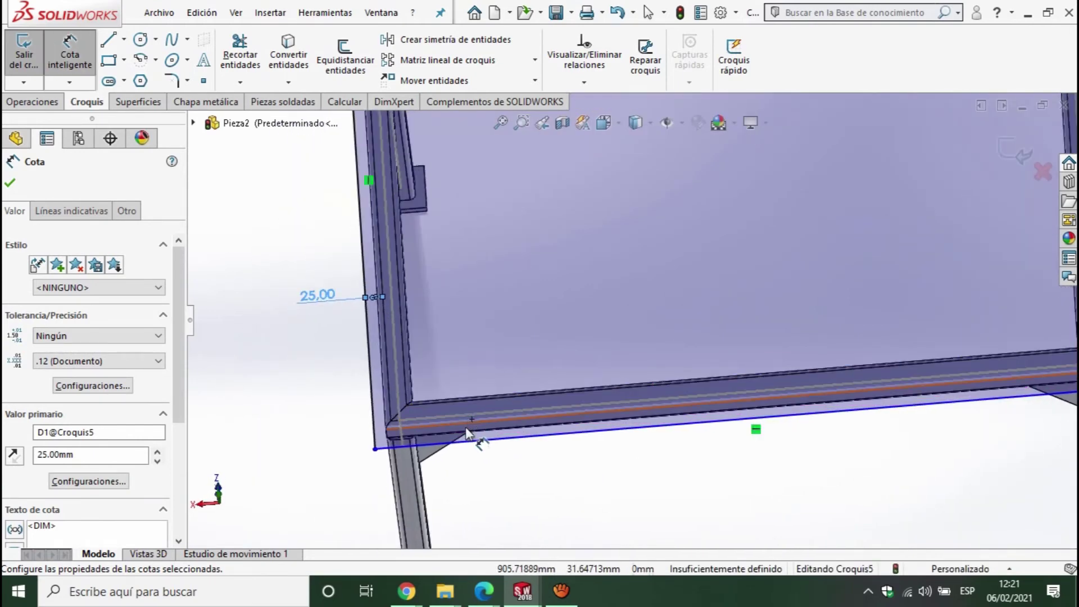
click(440, 425)
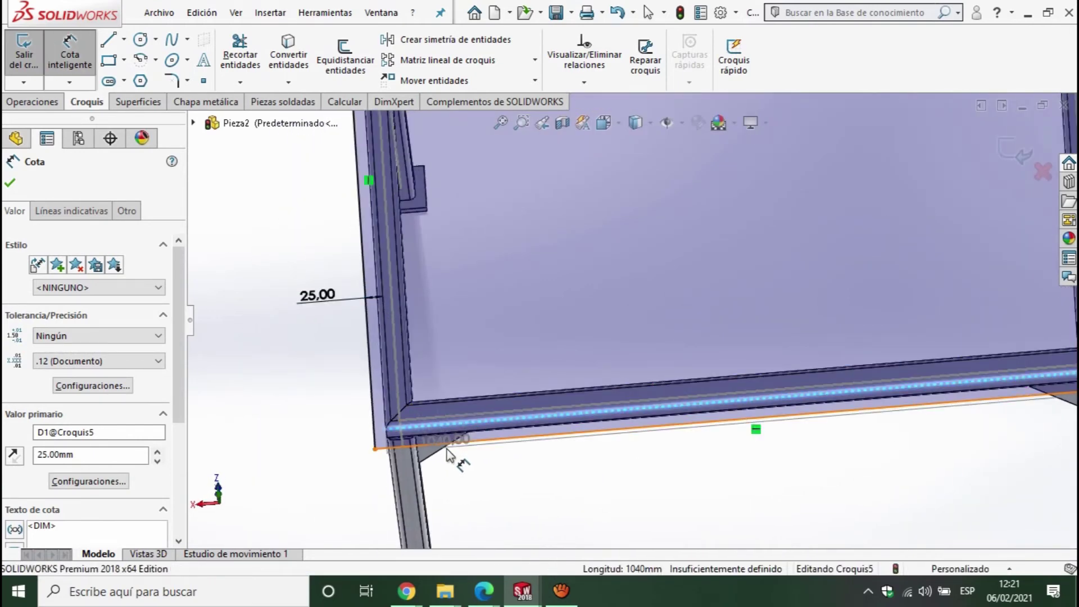
click(522, 503)
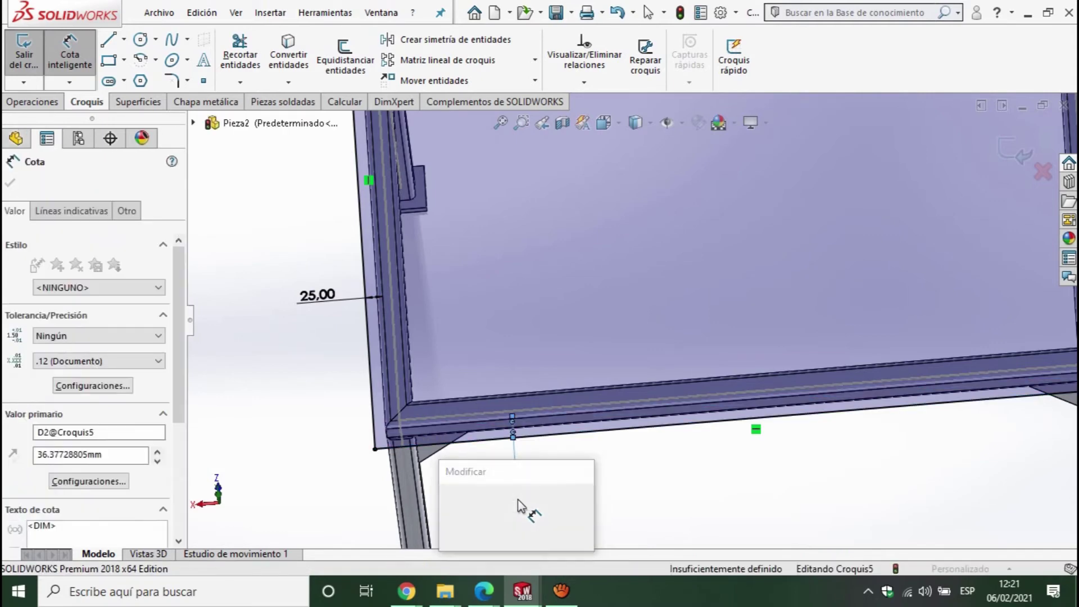
text(25)
key(Return)
Step: Dimension the right sketch line 25 mm from the frame's vertical edge
scroll(730, 390, up, 5)
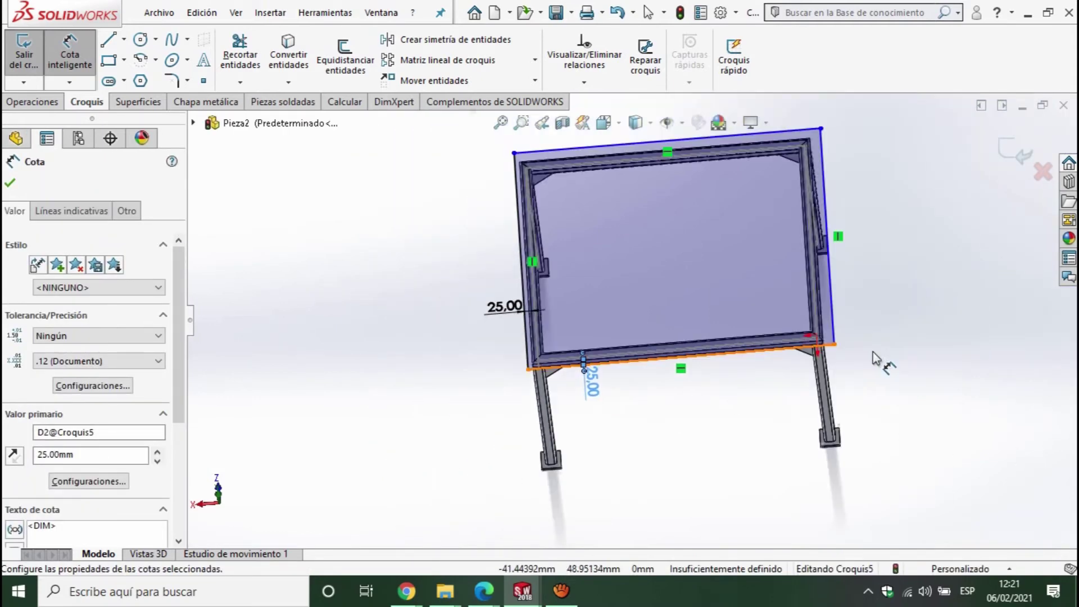
scroll(818, 316, down, 3)
scroll(572, 308, down, 2)
scroll(558, 291, down, 1)
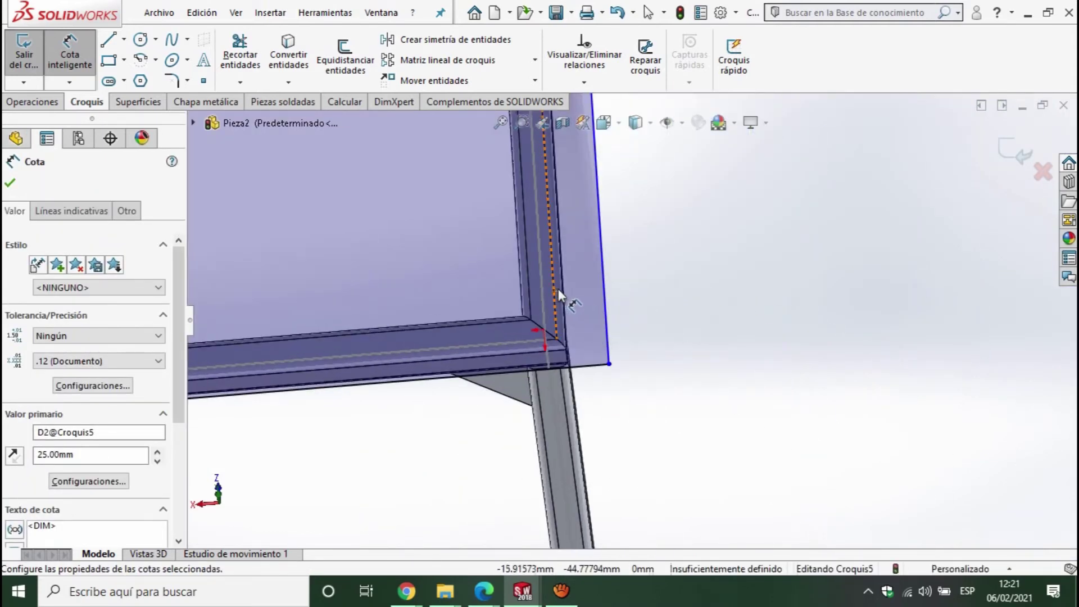
click(564, 285)
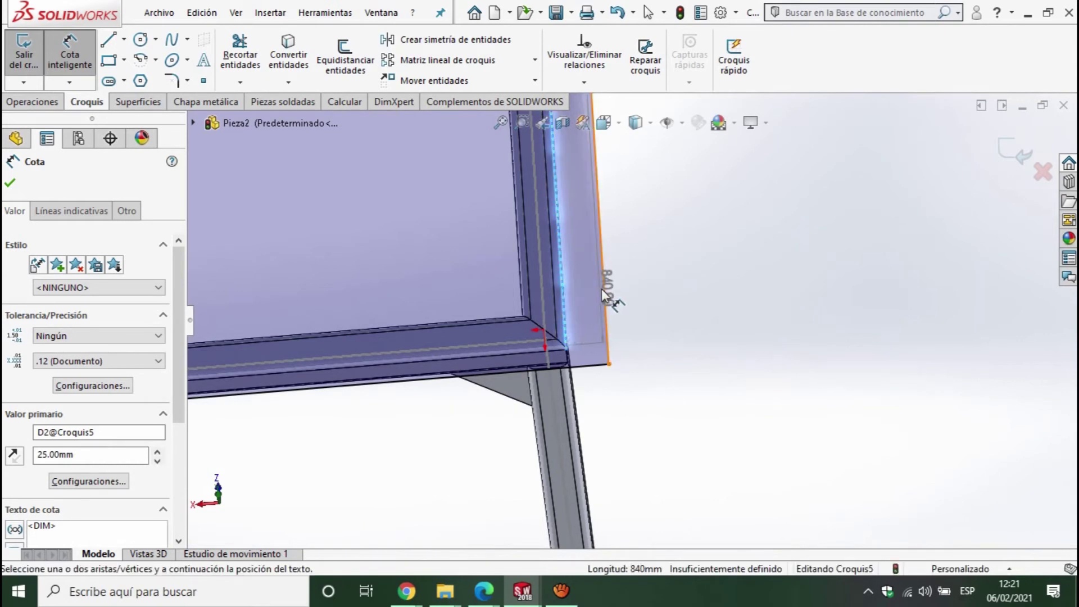
click(607, 298)
click(689, 291)
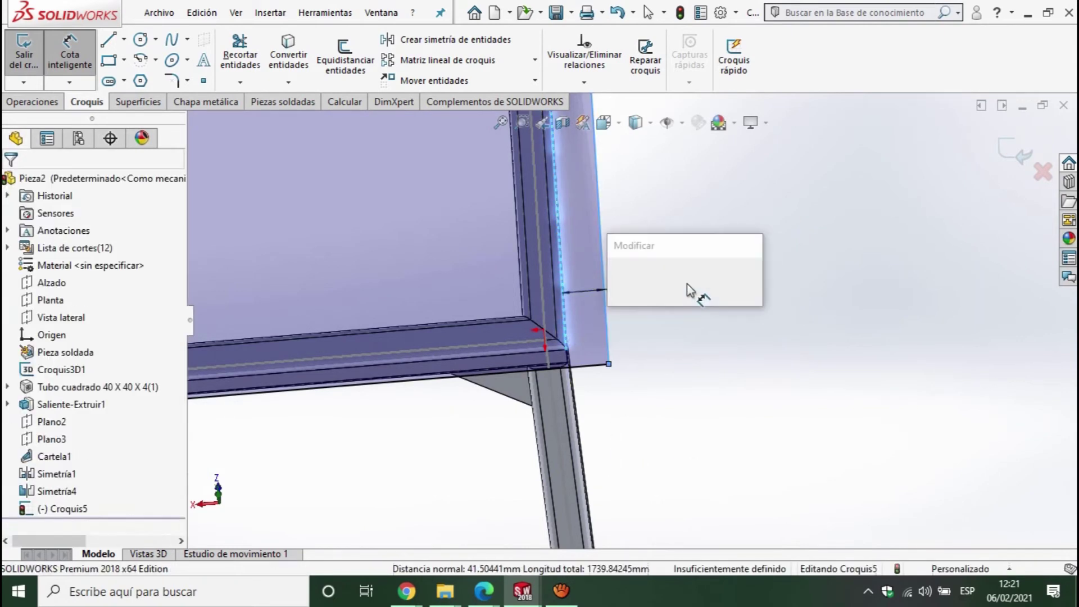
text(25)
key(Return)
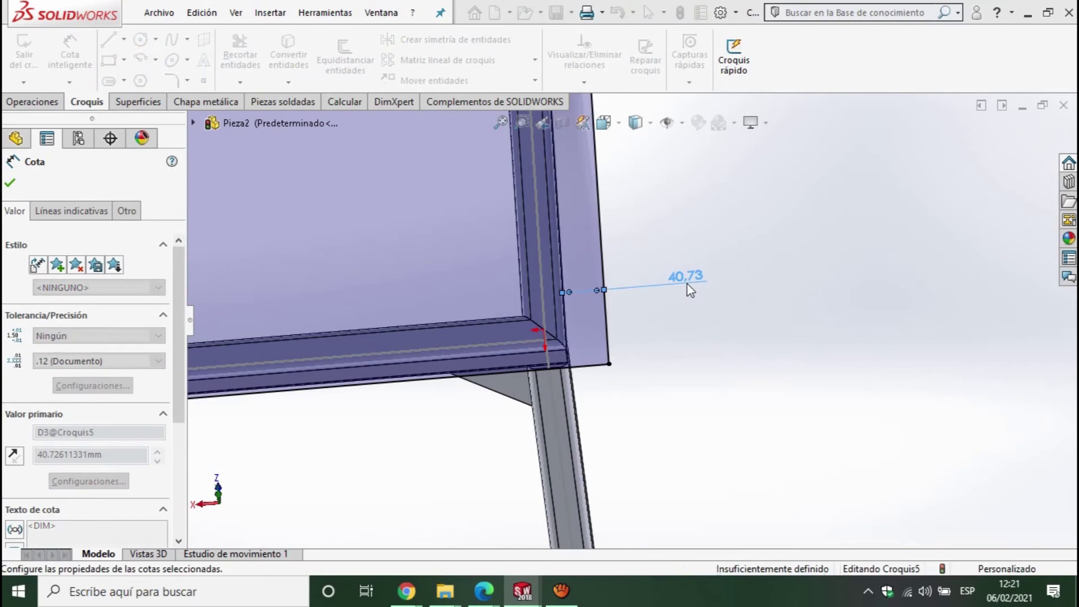
Step: Dimension the top line 25 mm from the frame edge, zoom to fit, and exit the sketch
scroll(692, 303, up, 5)
scroll(498, 263, up, 3)
scroll(526, 184, down, 4)
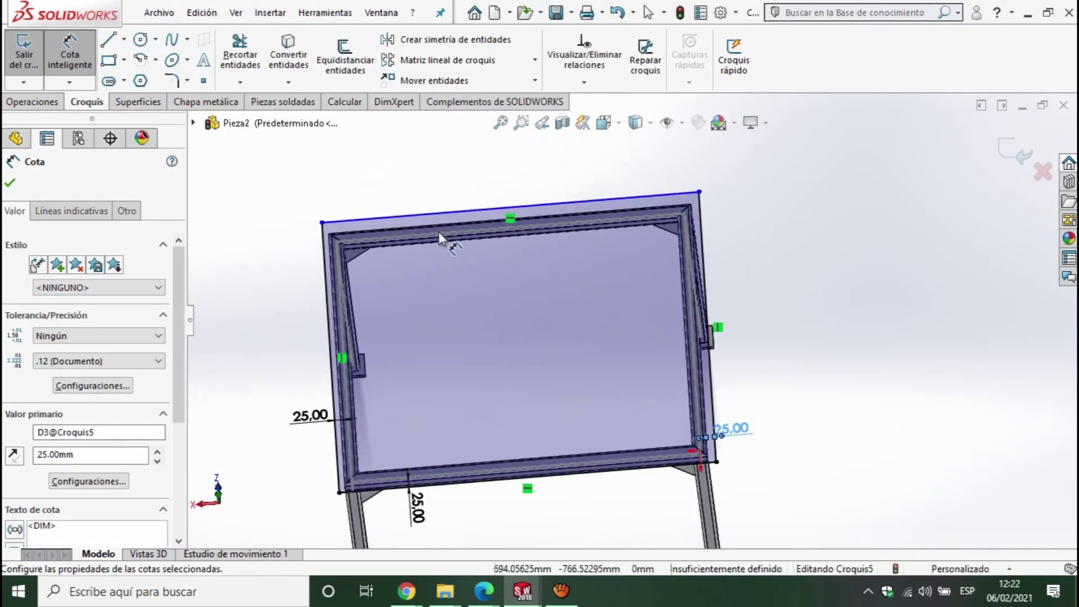
scroll(438, 232, down, 1)
click(408, 244)
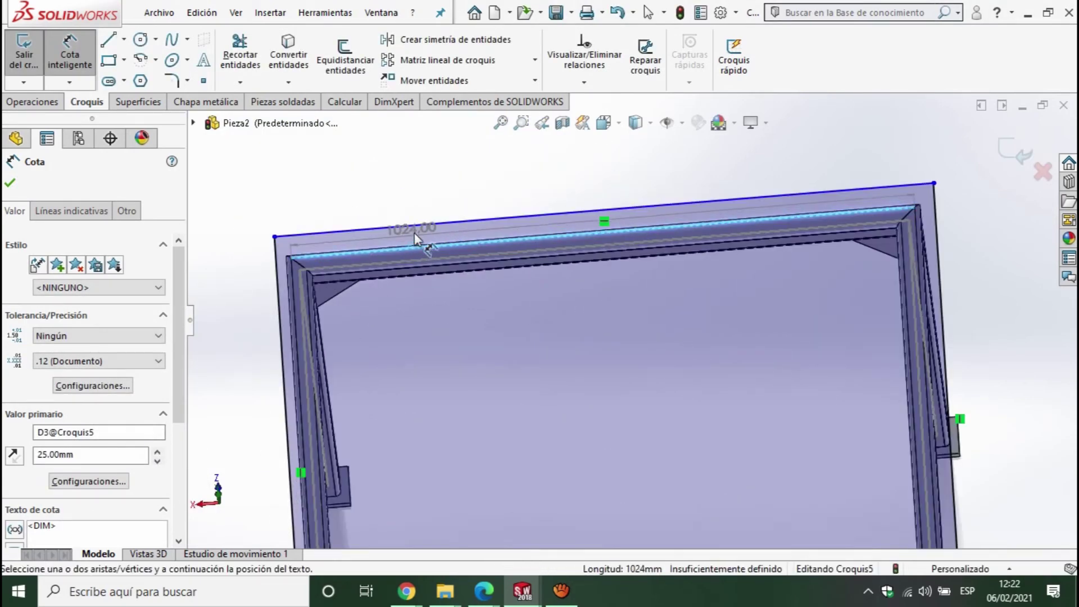
click(444, 245)
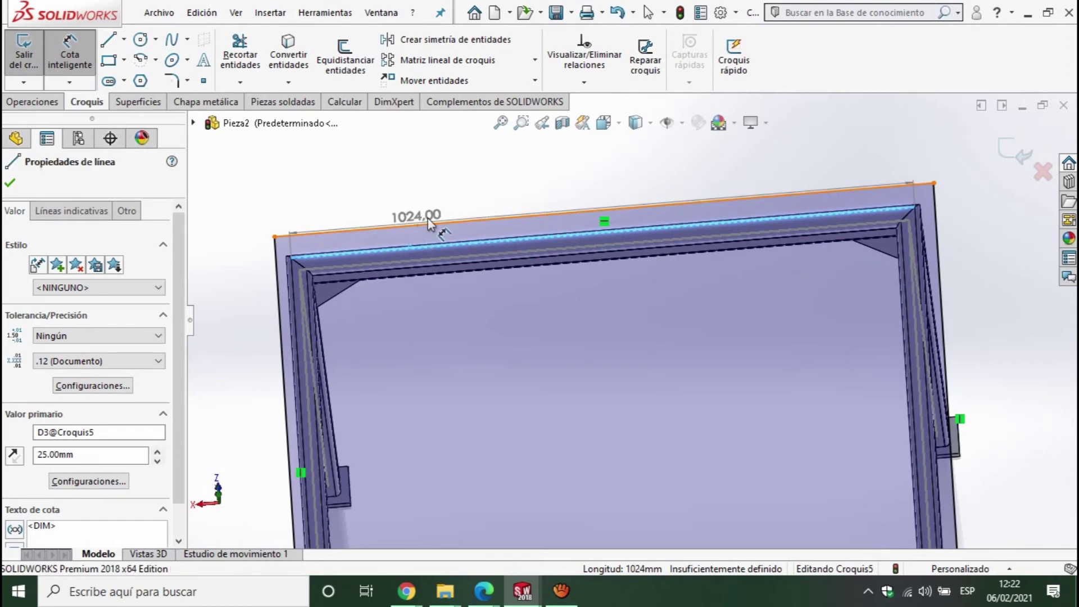
click(453, 189)
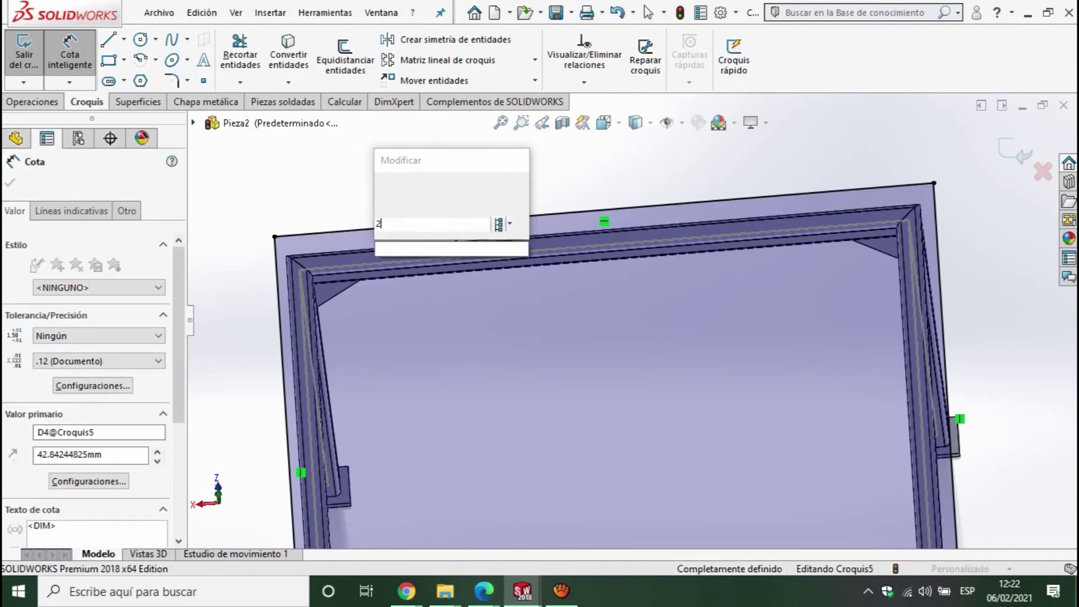
text(25)
key(Return)
key(z)
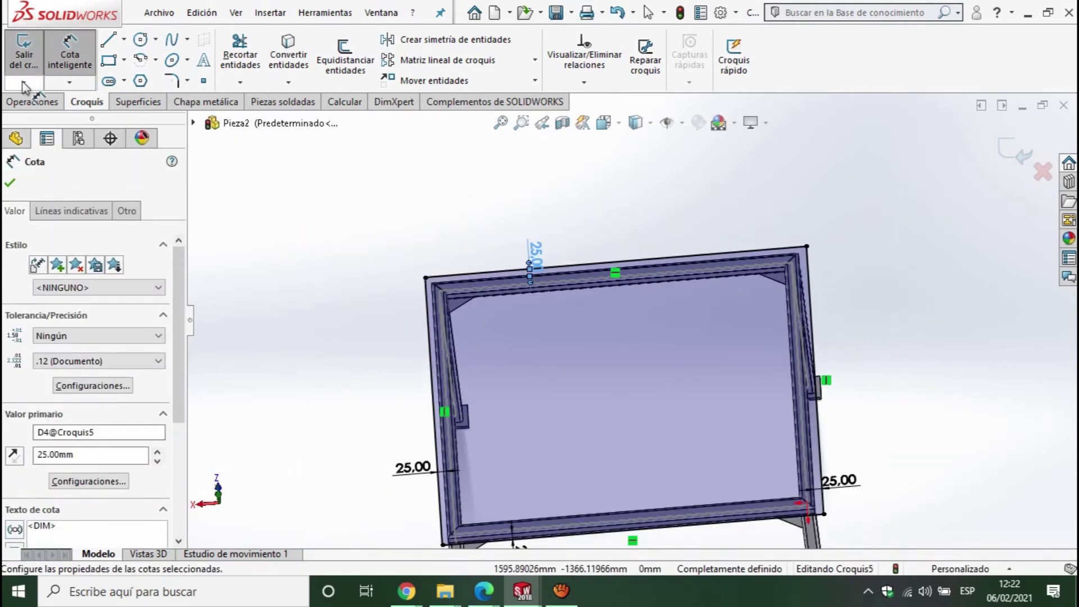
click(24, 59)
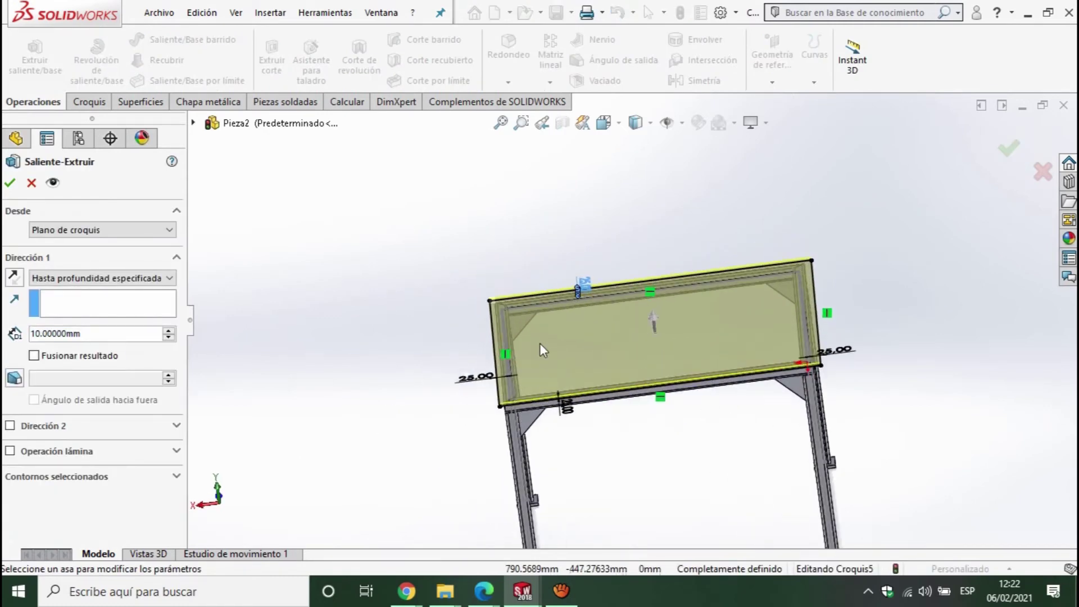
Step: Accept the 10 mm Blind extrusion of Croquis5 and orbit around to inspect the tabletop
click(9, 182)
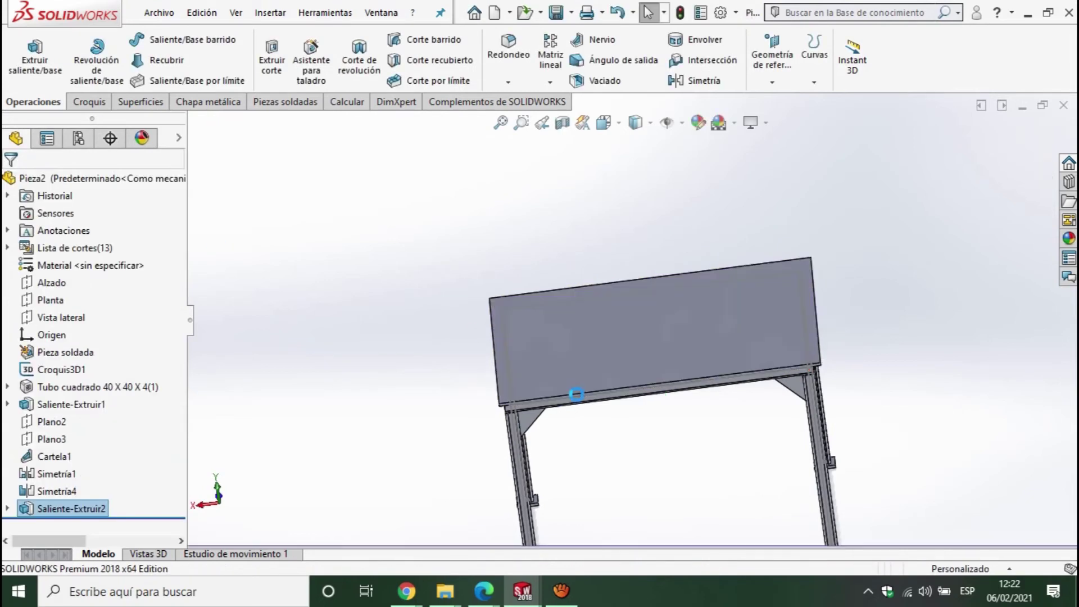
scroll(638, 413, up, 4)
mouse_move(639, 413)
middle_down()
mouse_move(638, 378)
mouse_move(465, 450)
mouse_move(204, 511)
middle_up()
scroll(918, 236, down, 1)
scroll(448, 409, down, 2)
scroll(510, 337, up, 2)
scroll(618, 376, down, 3)
mouse_move(638, 391)
middle_down()
mouse_move(730, 483)
mouse_move(601, 426)
middle_up()
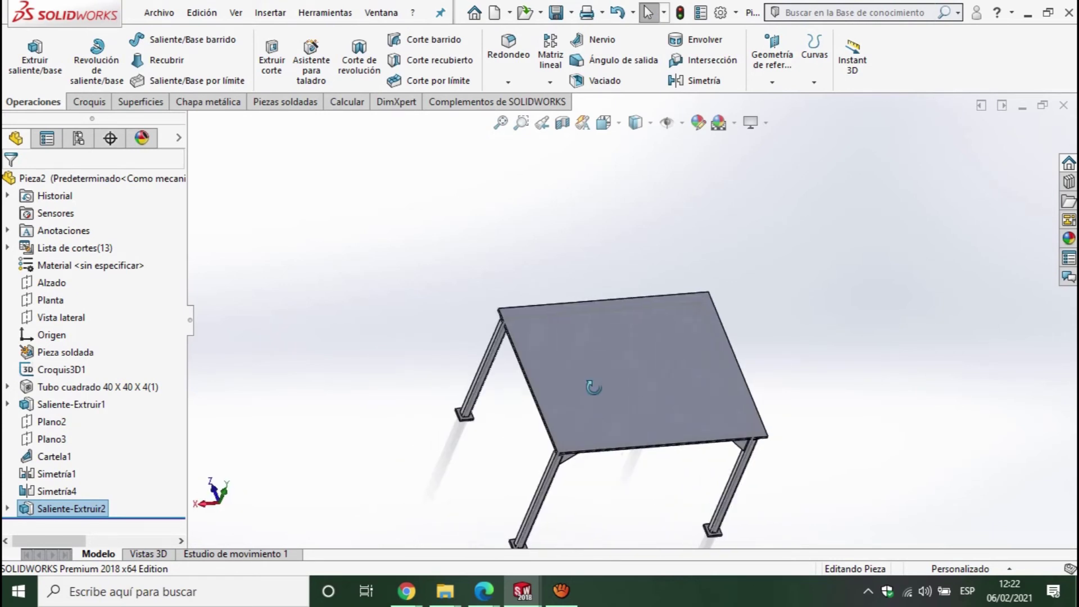
mouse_move(632, 410)
middle_down()
mouse_move(592, 339)
mouse_move(622, 378)
mouse_move(606, 380)
mouse_move(603, 365)
middle_up()
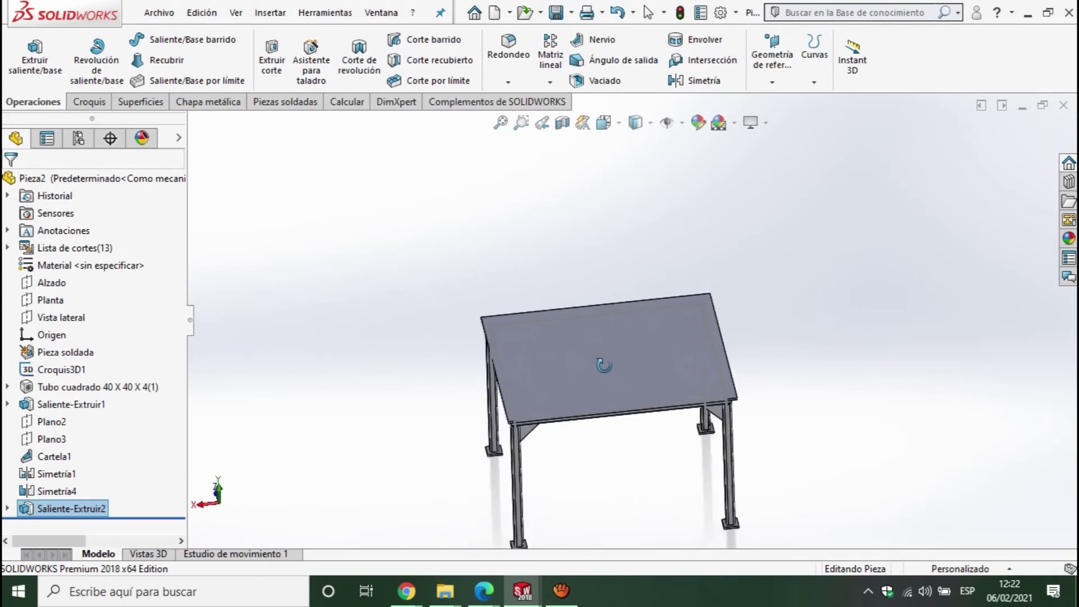
click(85, 102)
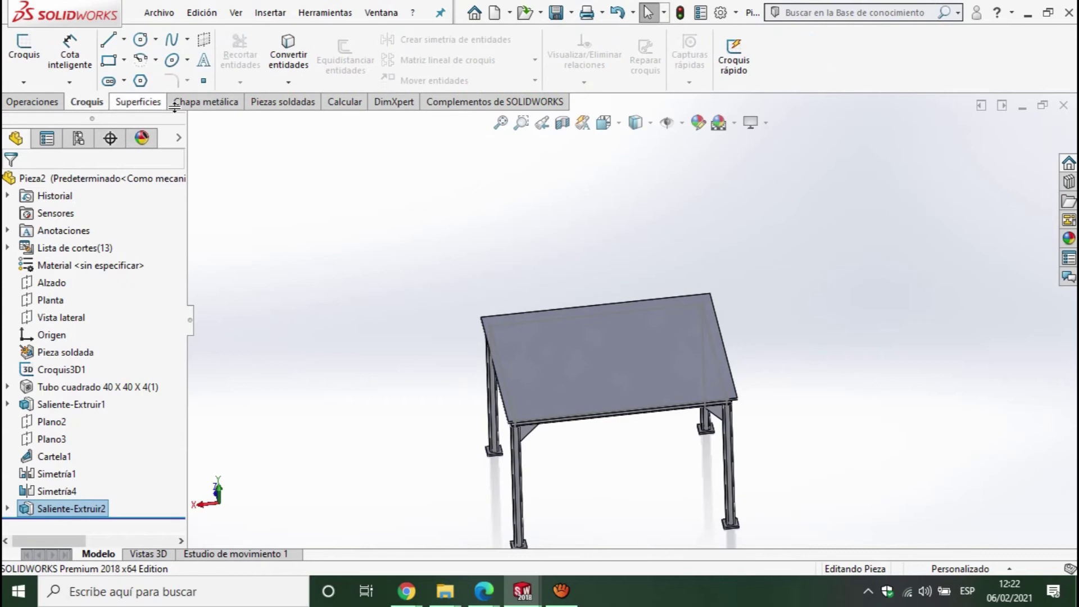
Step: Start a 3D sketch from Weldments and begin a line at the tabletop's back corner
click(302, 102)
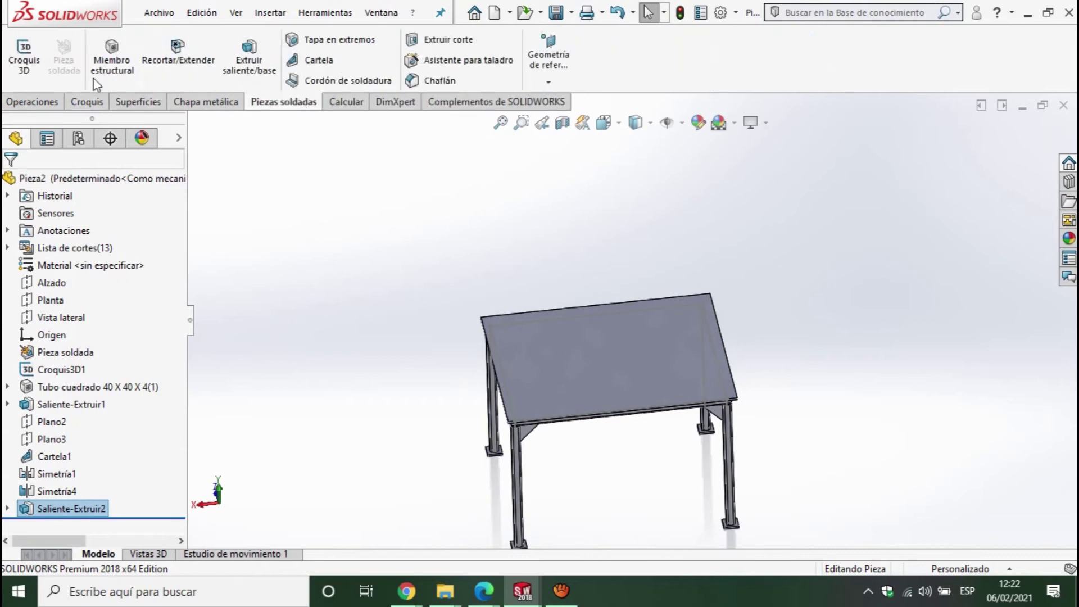
click(23, 57)
scroll(572, 298, down, 5)
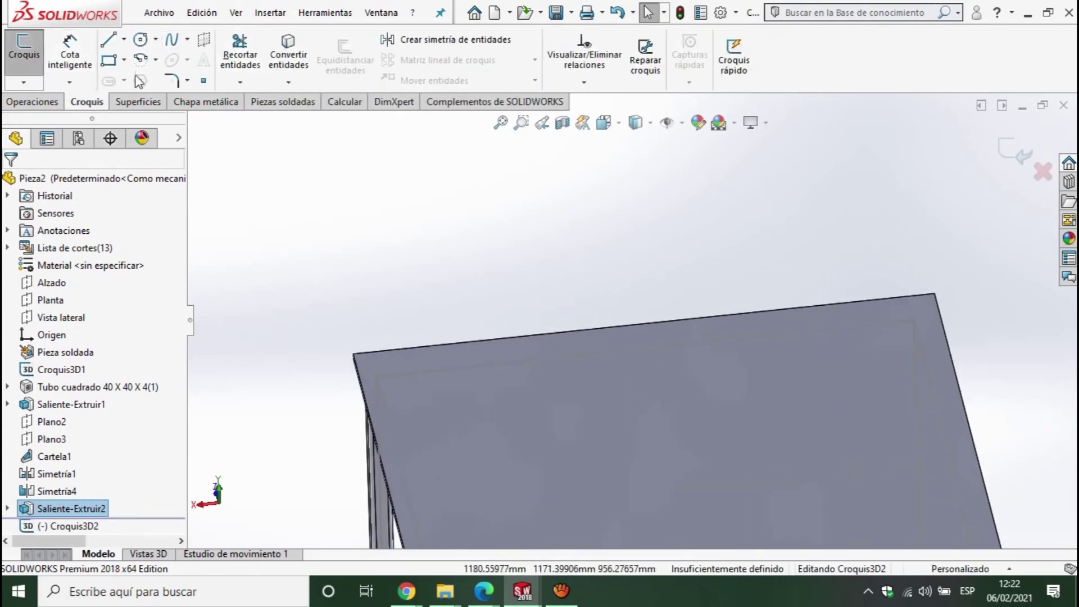
click(108, 44)
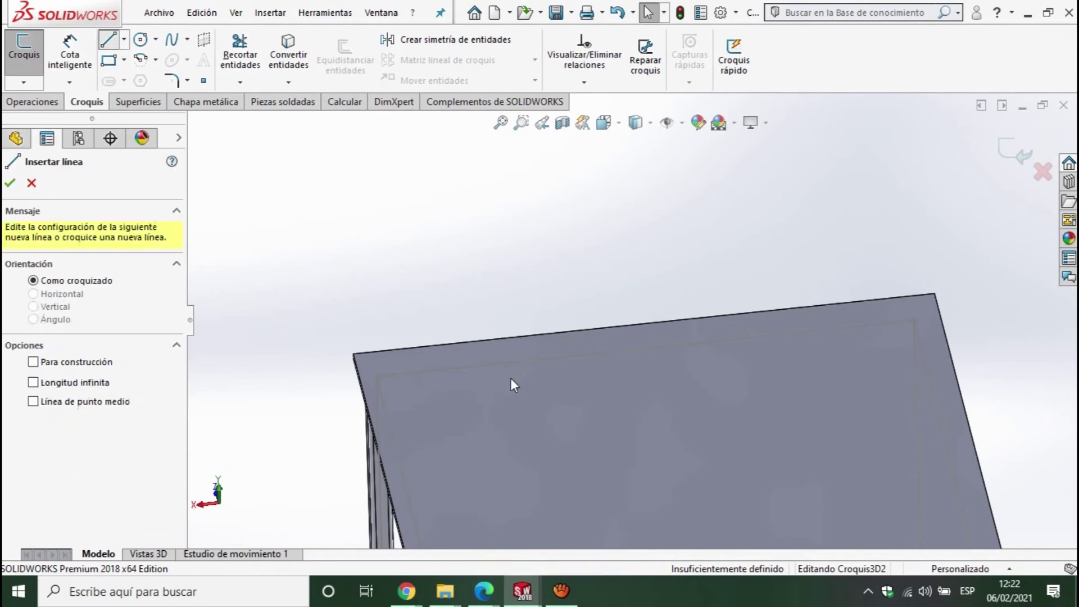
click(377, 376)
scroll(417, 407, up, 5)
Step: Draw the upright, diagonal, second upright and closing top line of the backrest outline
middle_drag(438, 402, 459, 321)
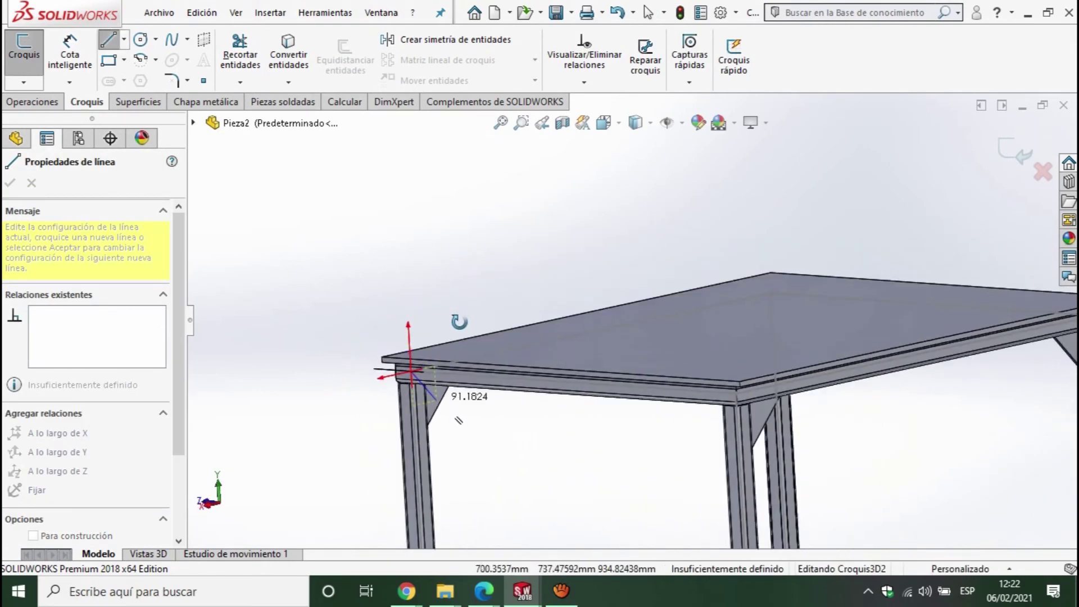
scroll(416, 213, up, 3)
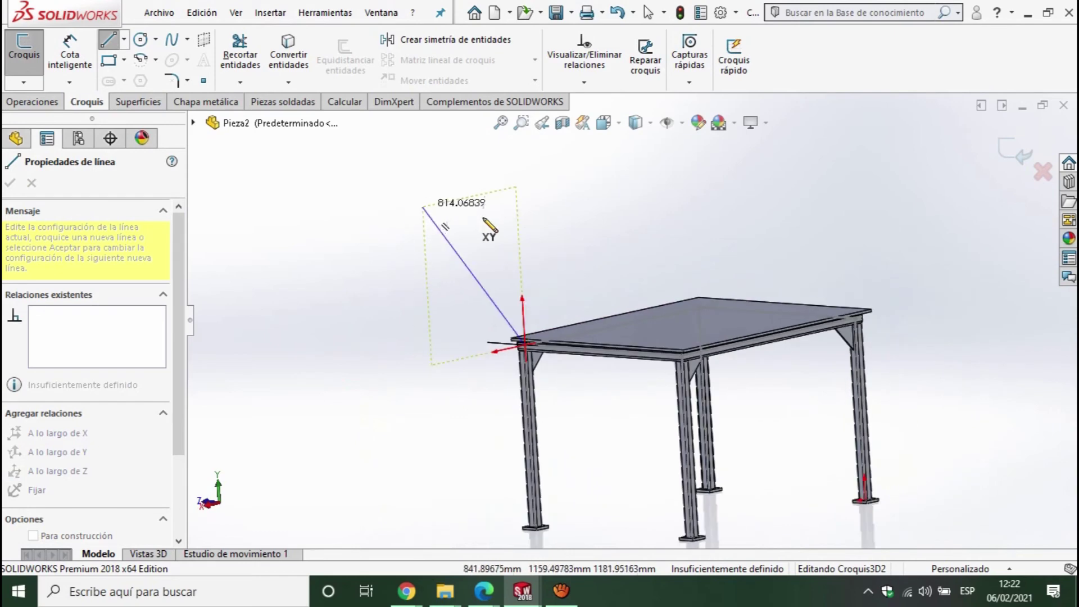
click(516, 174)
mouse_move(621, 229)
middle_down()
mouse_move(655, 221)
mouse_move(614, 248)
mouse_move(690, 201)
middle_up()
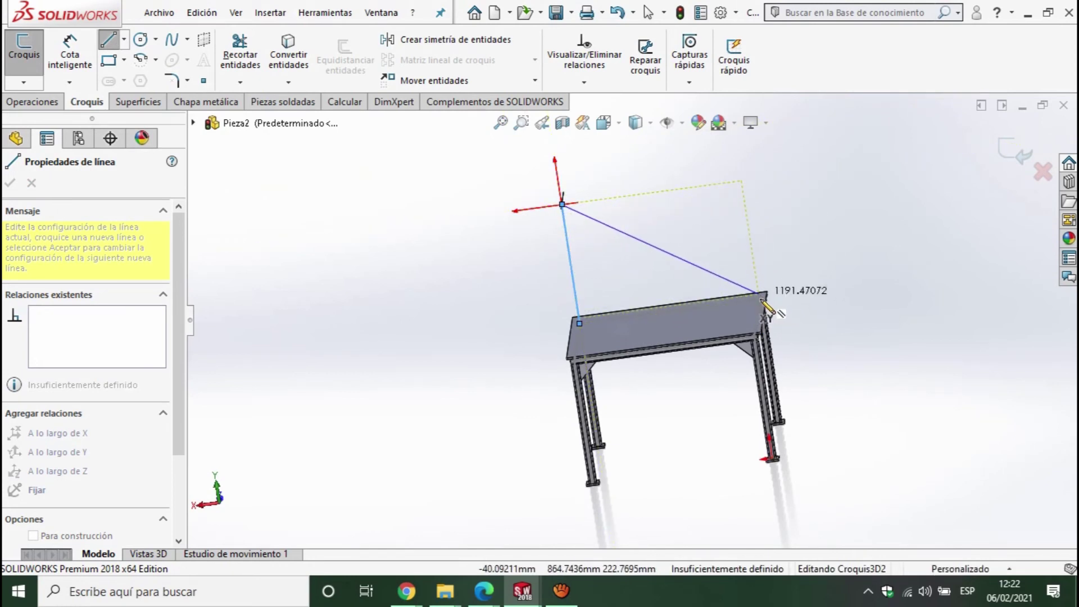
click(760, 294)
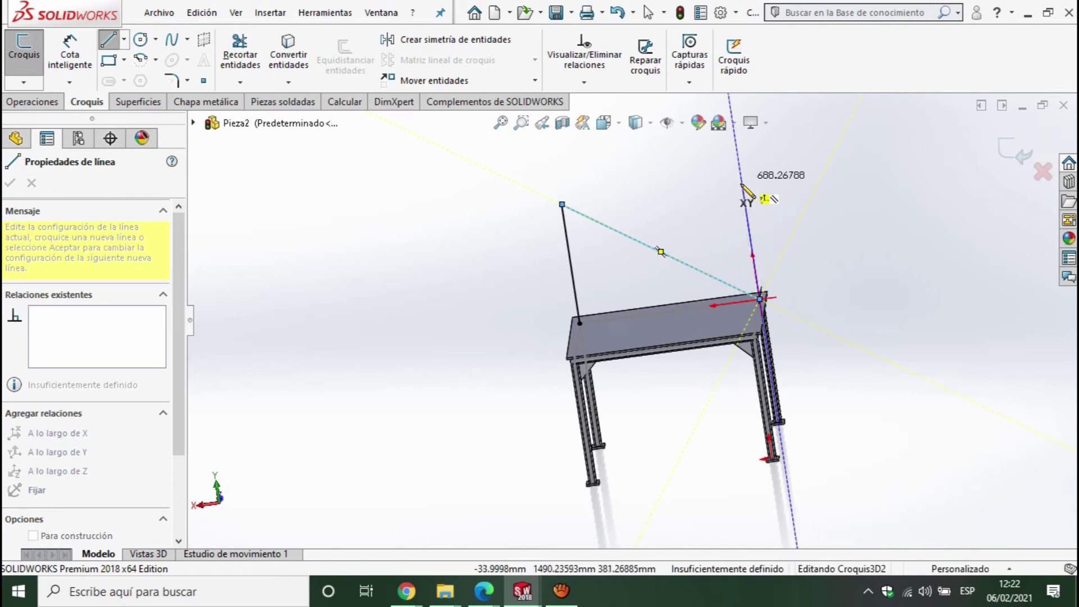
click(742, 183)
click(562, 205)
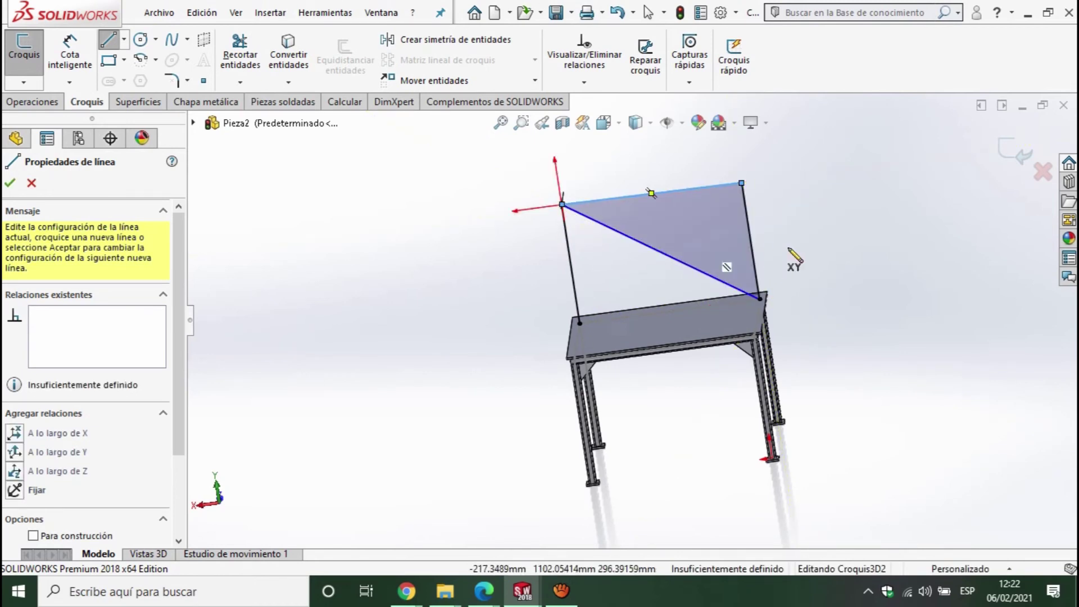
key(Escape)
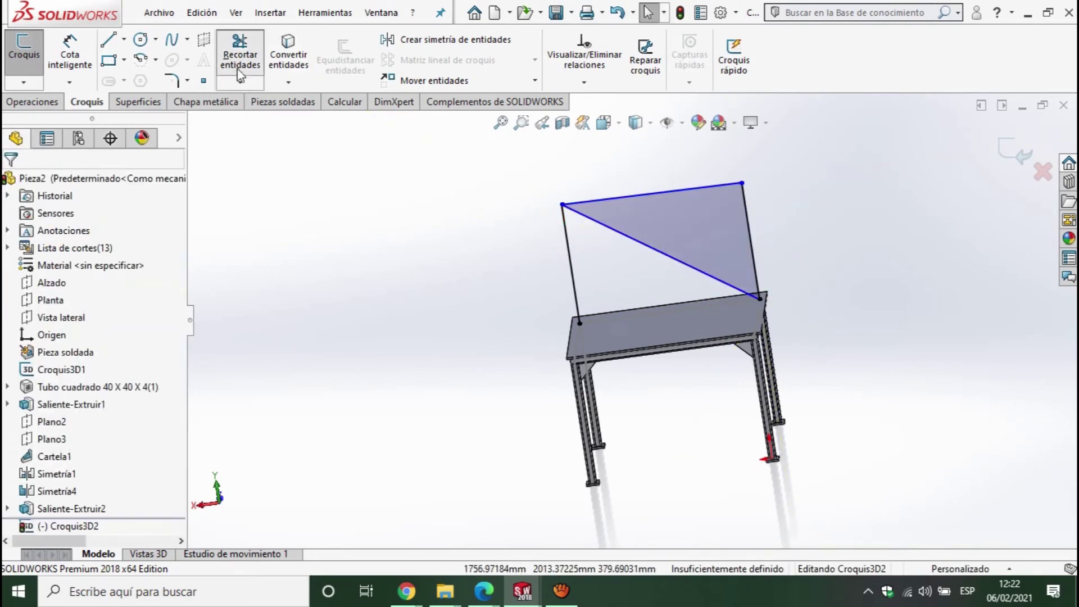
Step: Trim the diagonal line out of the backrest 3D sketch
click(236, 68)
click(686, 265)
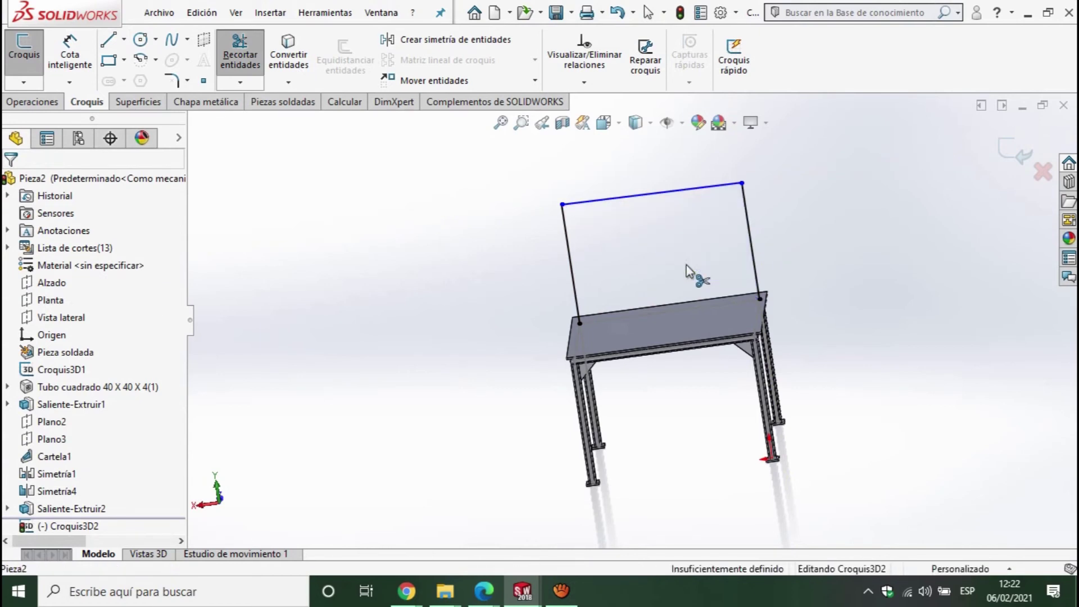
key(Escape)
middle_drag(691, 289, 730, 296)
key(Return)
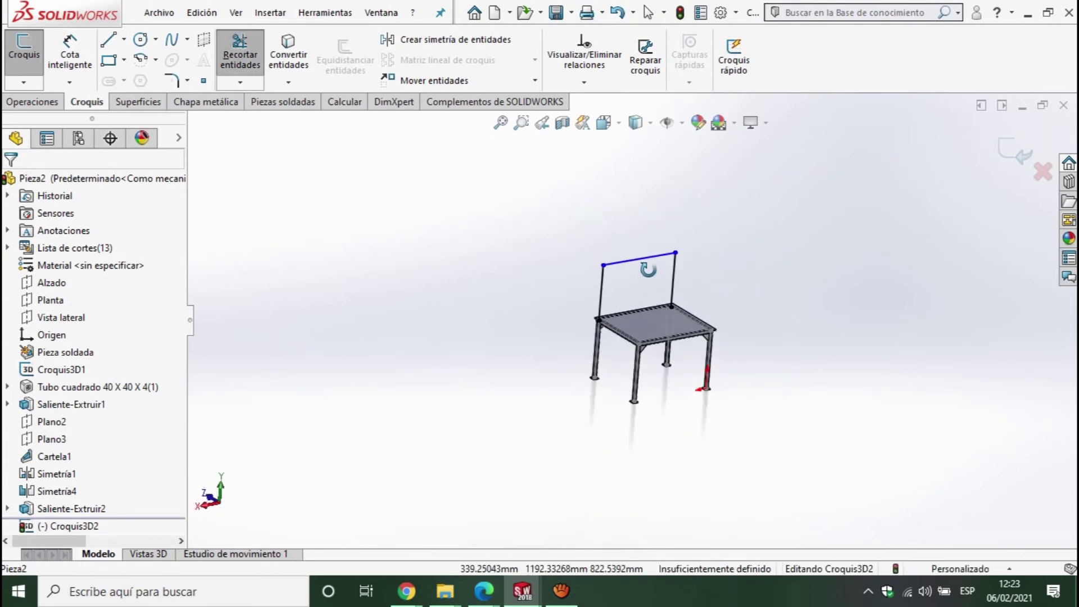
scroll(681, 373, down, 5)
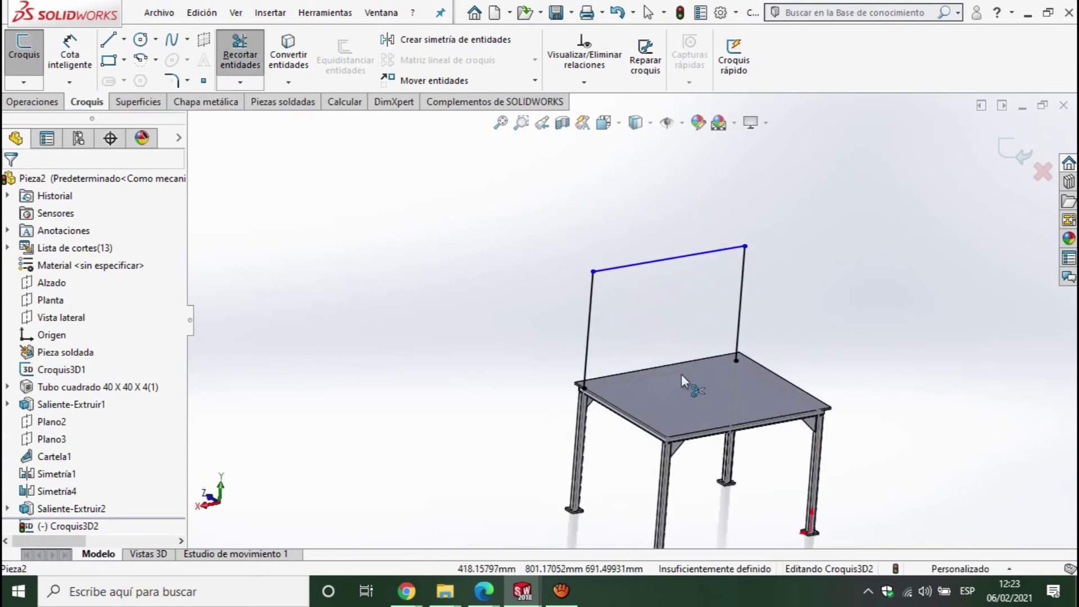
click(17, 59)
Step: Dimension the left upright at 600 mm and the top line at 1000 mm
key(d)
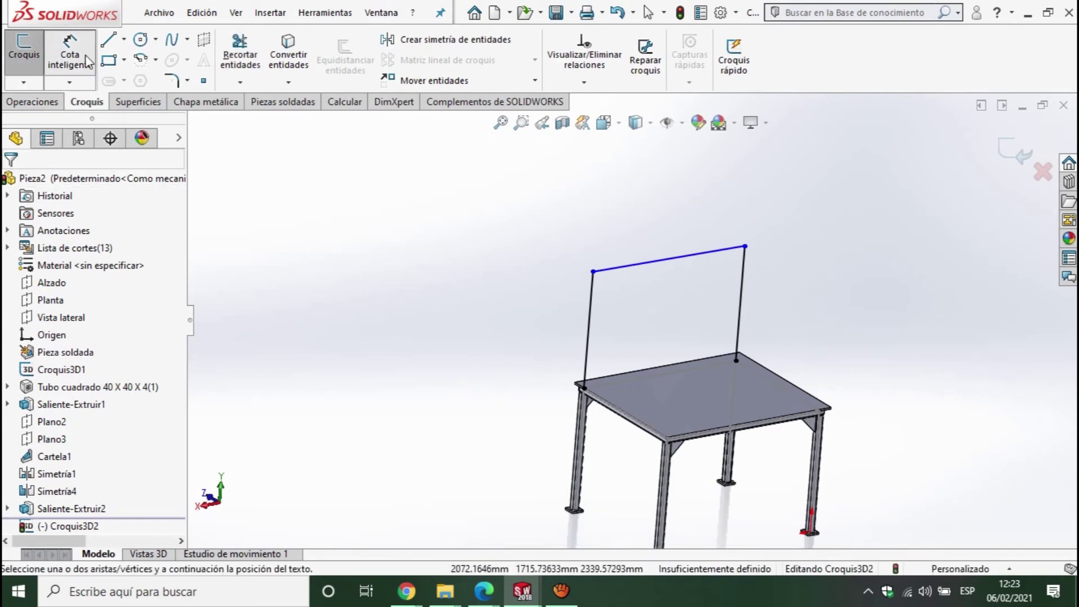
click(587, 330)
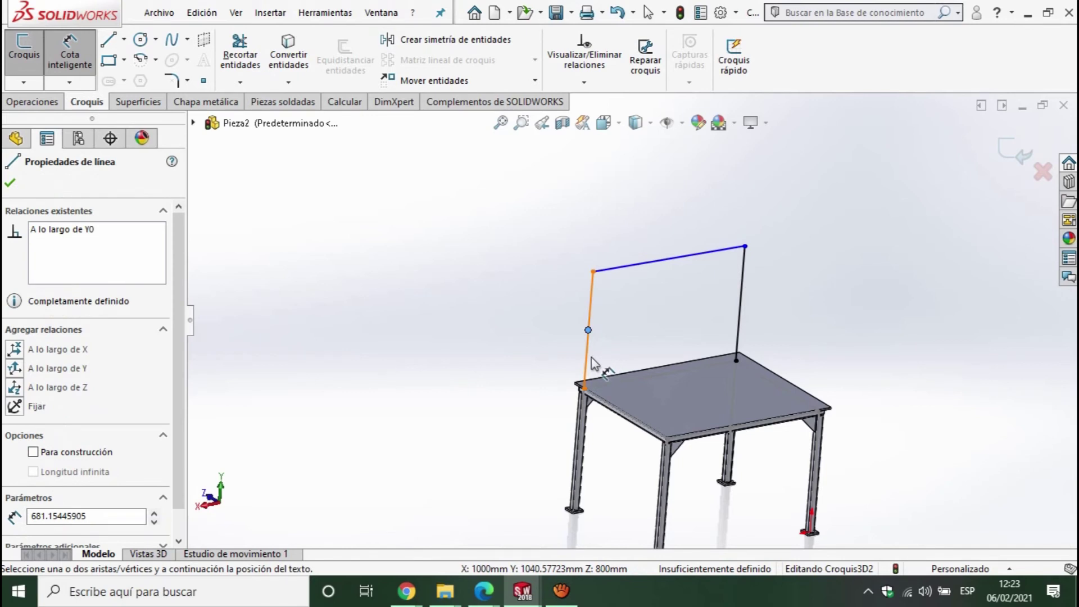
click(591, 365)
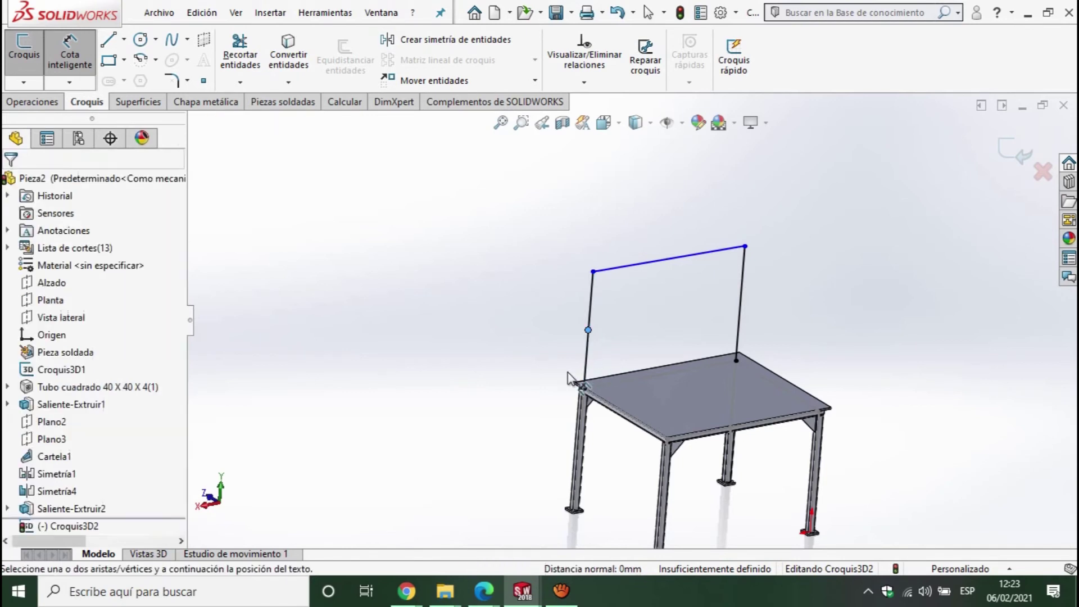
click(589, 333)
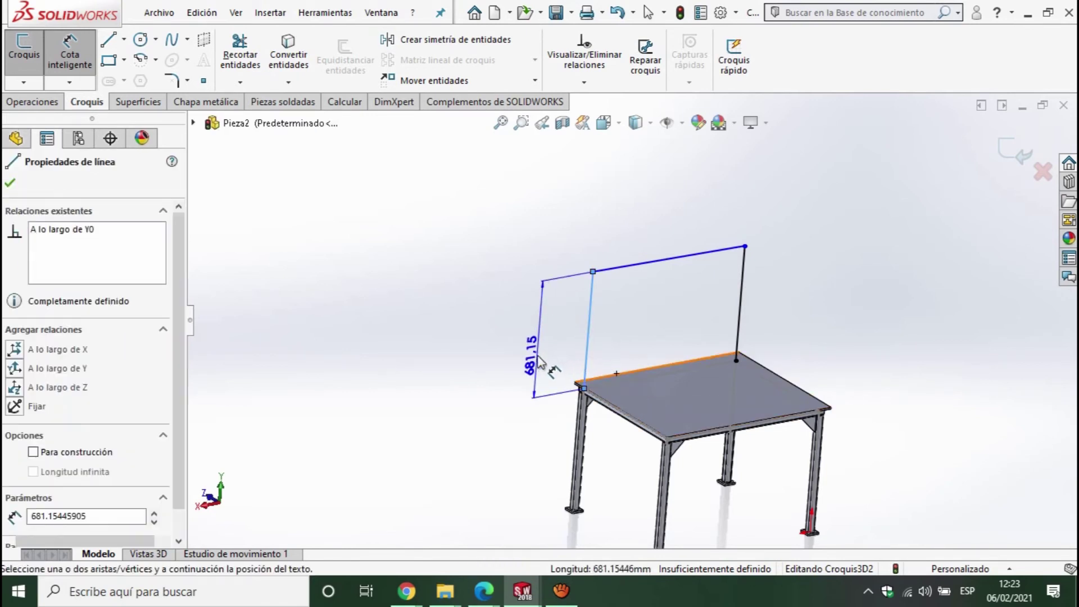
click(537, 360)
text(60)
key(Return)
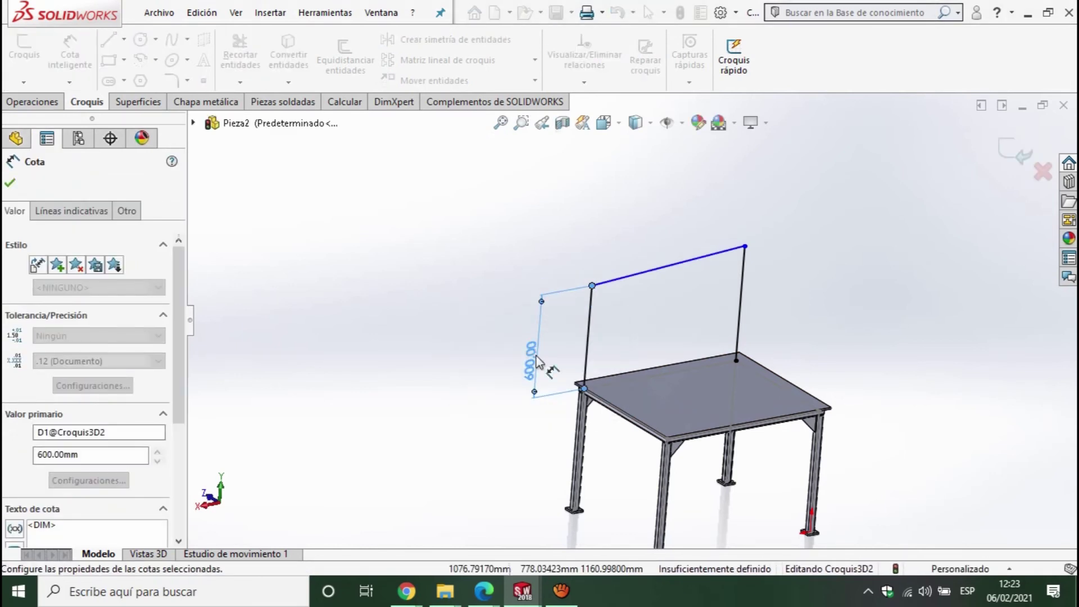
click(685, 233)
click(681, 220)
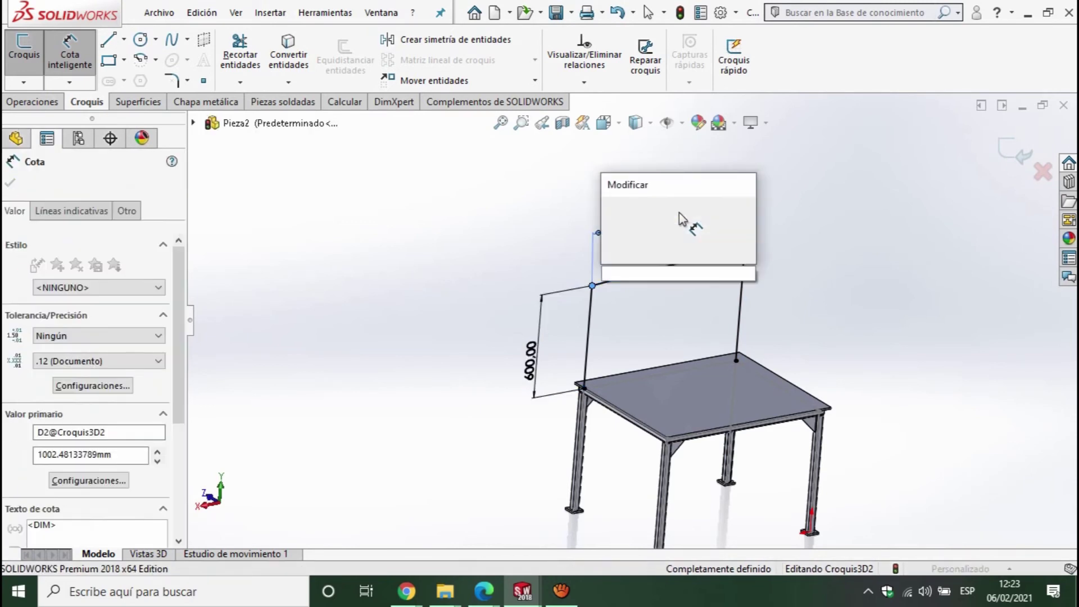
text(1000)
key(Return)
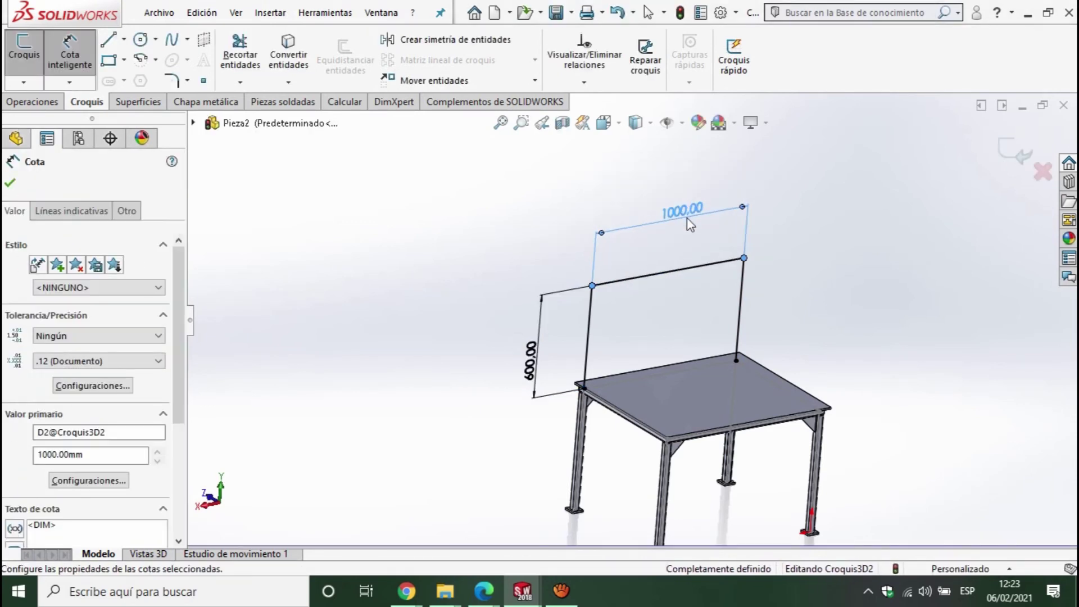
middle_drag(775, 339, 732, 338)
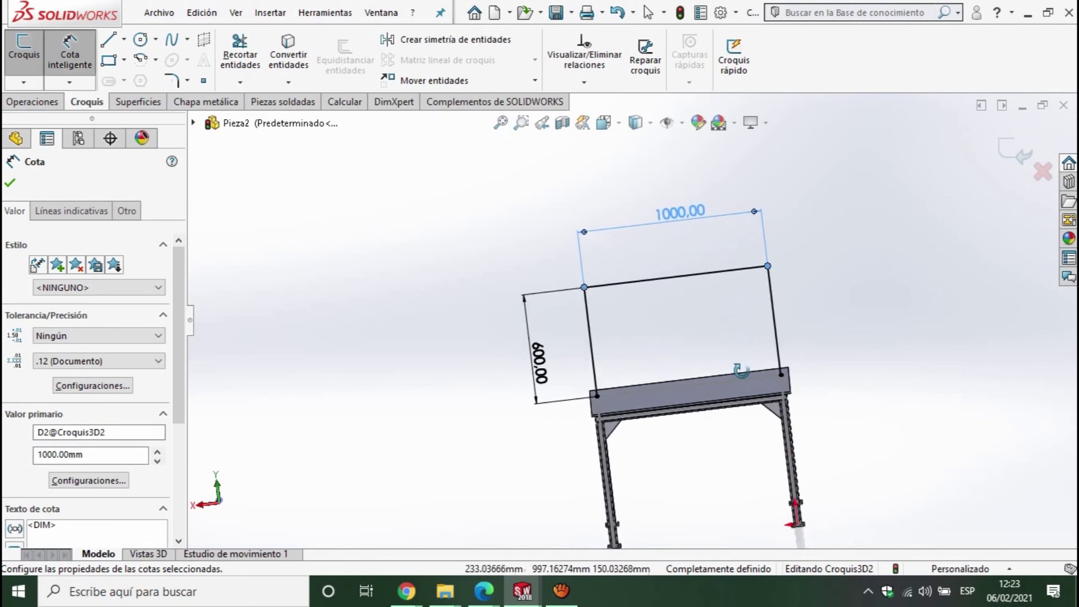
key(Escape)
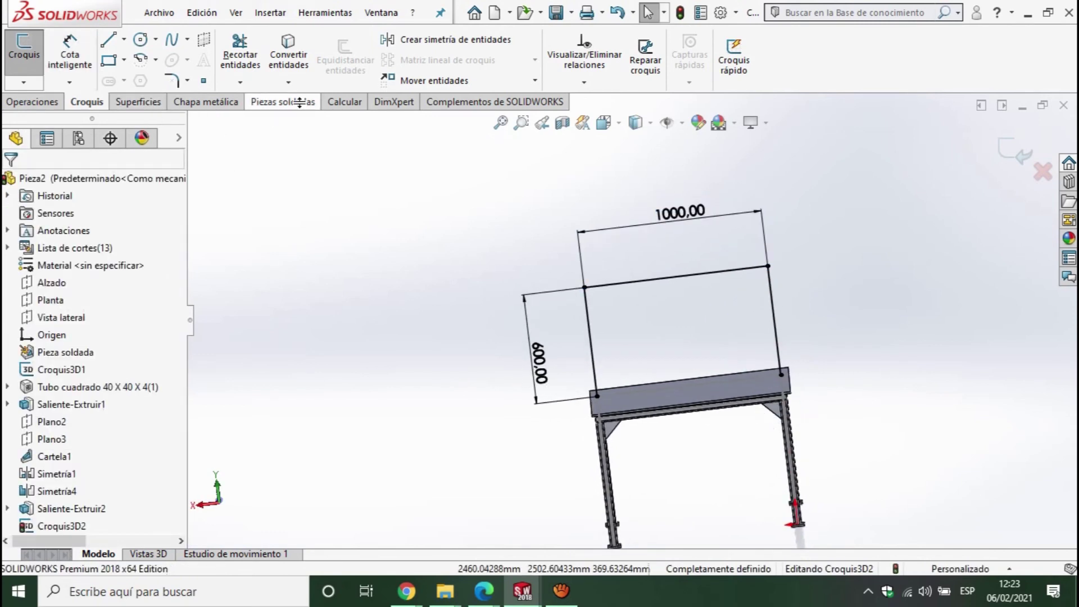
Step: Add a 40 x 40 x 4 square-tube structural member along the backrest's side and top lines
click(1014, 151)
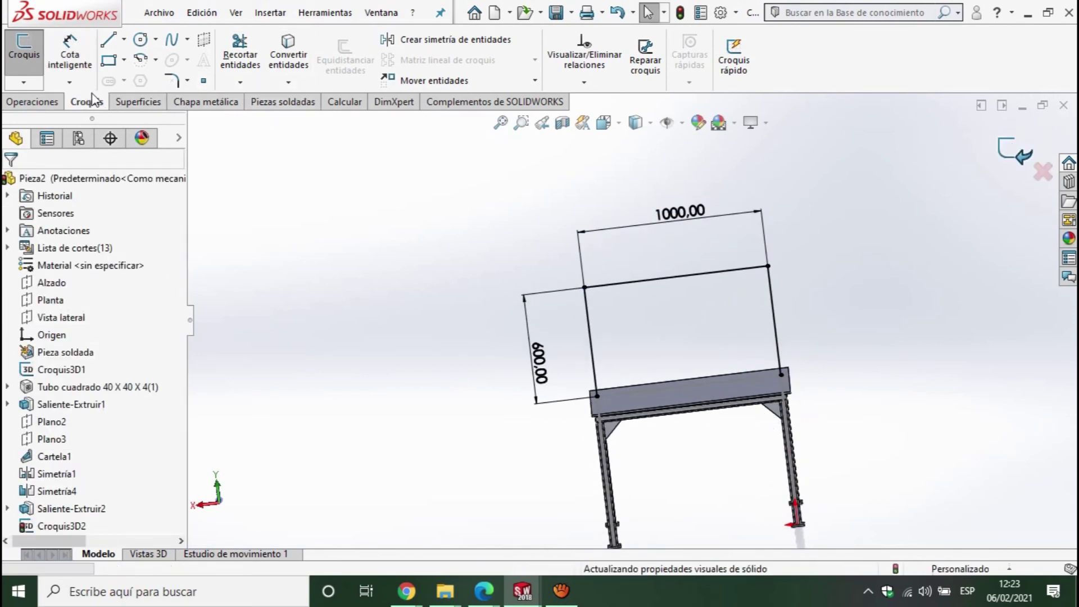
click(282, 103)
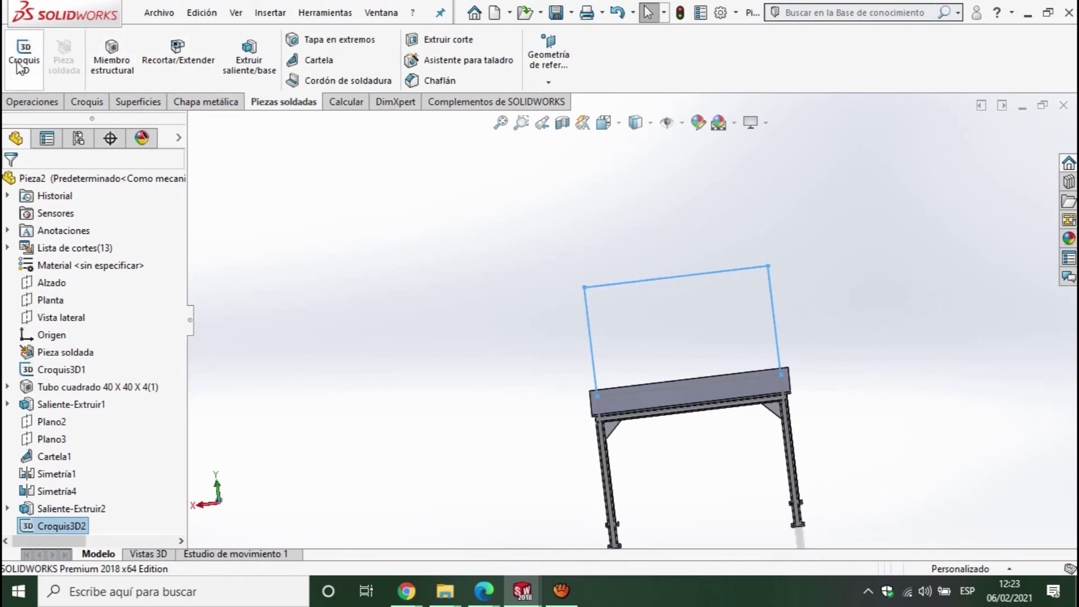
click(112, 53)
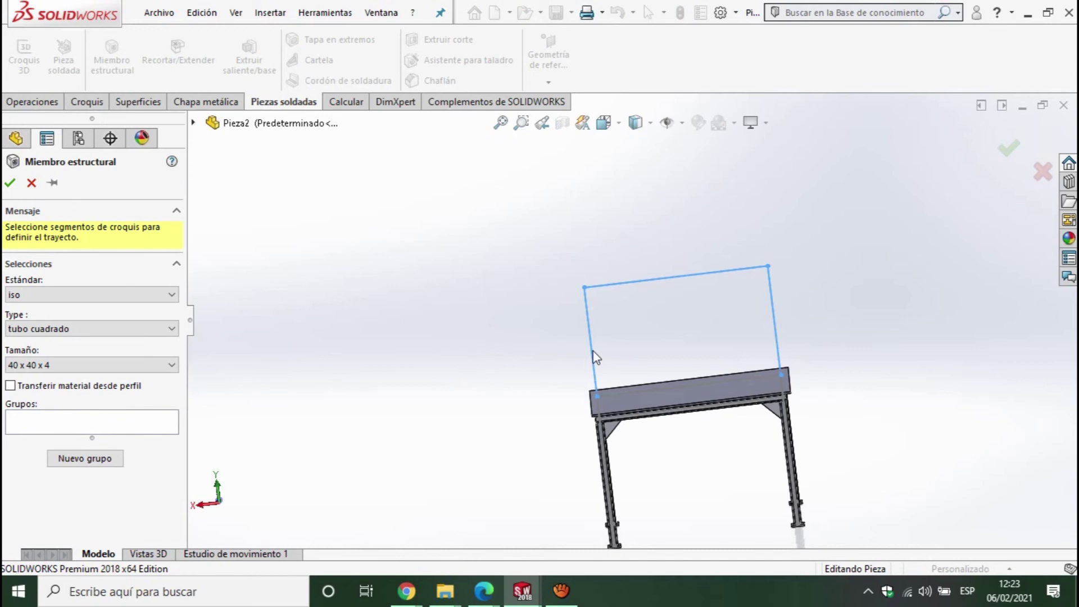
click(677, 279)
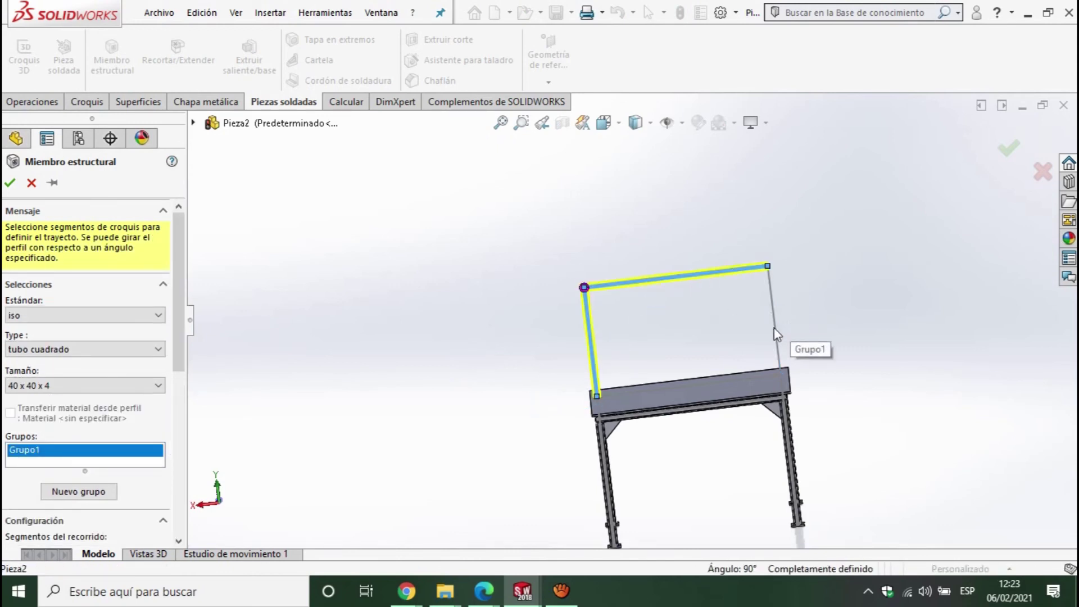
mouse_move(741, 331)
middle_down()
mouse_move(696, 418)
mouse_move(705, 412)
middle_up()
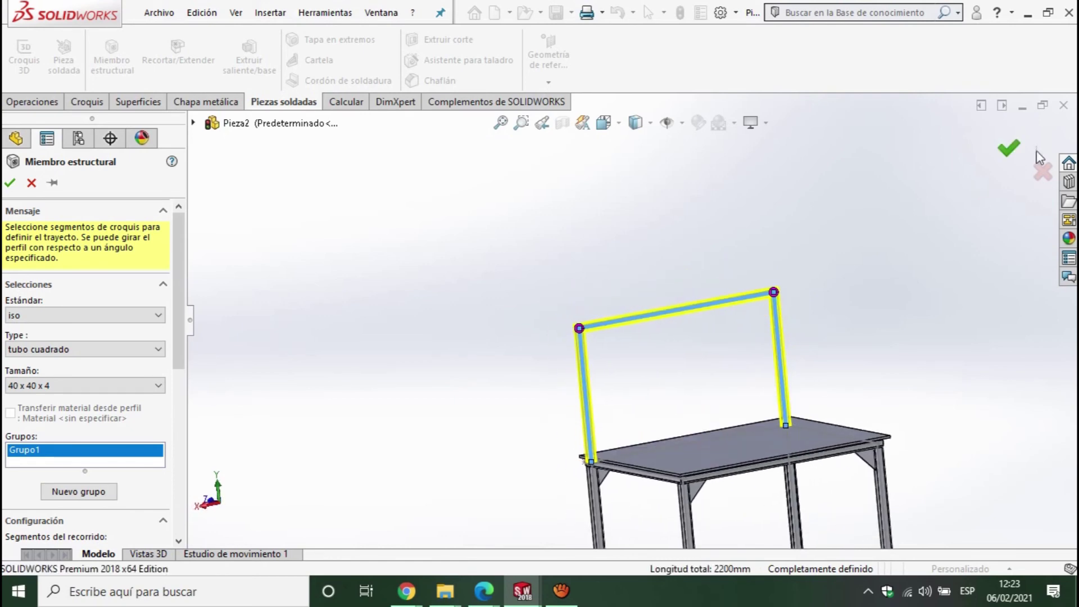
click(1008, 151)
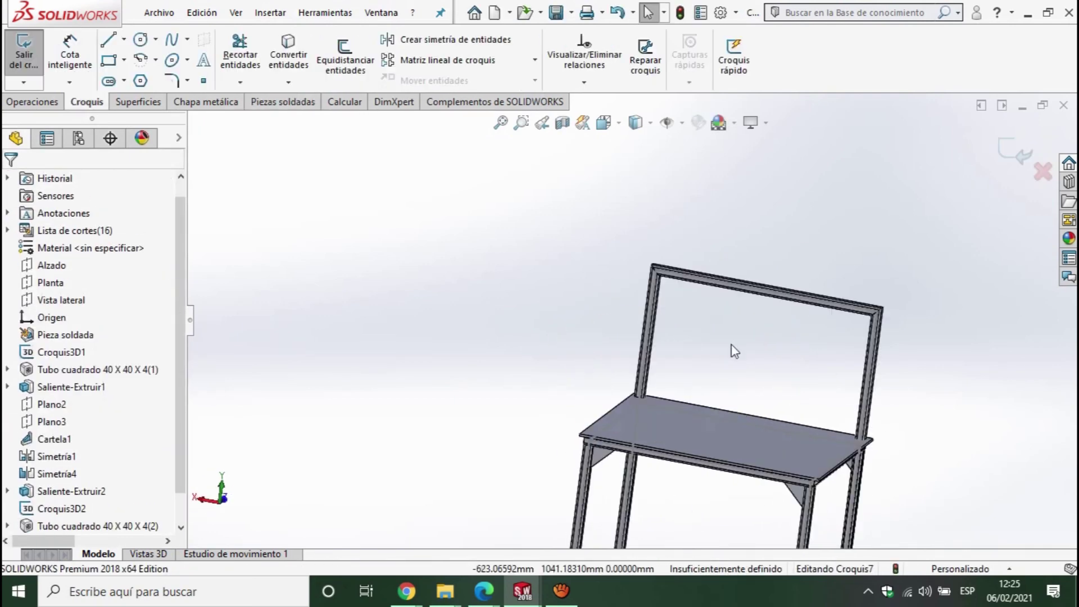
Step: Exit the current sketch and open sketch Croquis8 on the top backrest tube's face
scroll(689, 348, down, 2)
scroll(688, 348, up, 2)
mouse_move(689, 349)
middle_down()
mouse_move(684, 362)
mouse_move(611, 393)
mouse_move(621, 289)
middle_up()
scroll(618, 337, down, 2)
scroll(624, 374, down, 2)
scroll(625, 373, up, 2)
scroll(624, 354, down, 3)
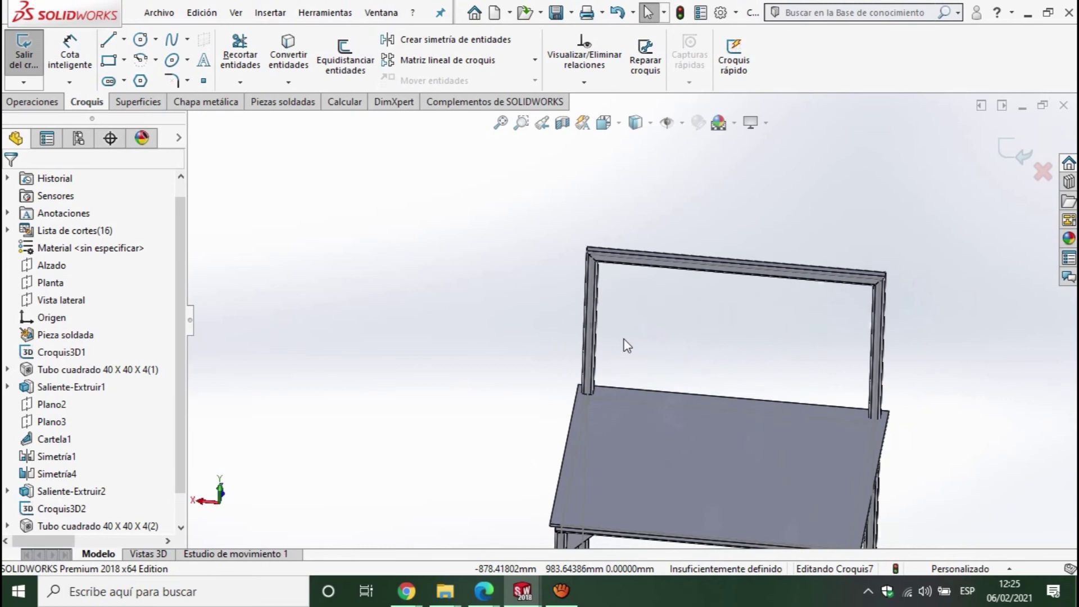
scroll(646, 348, up, 2)
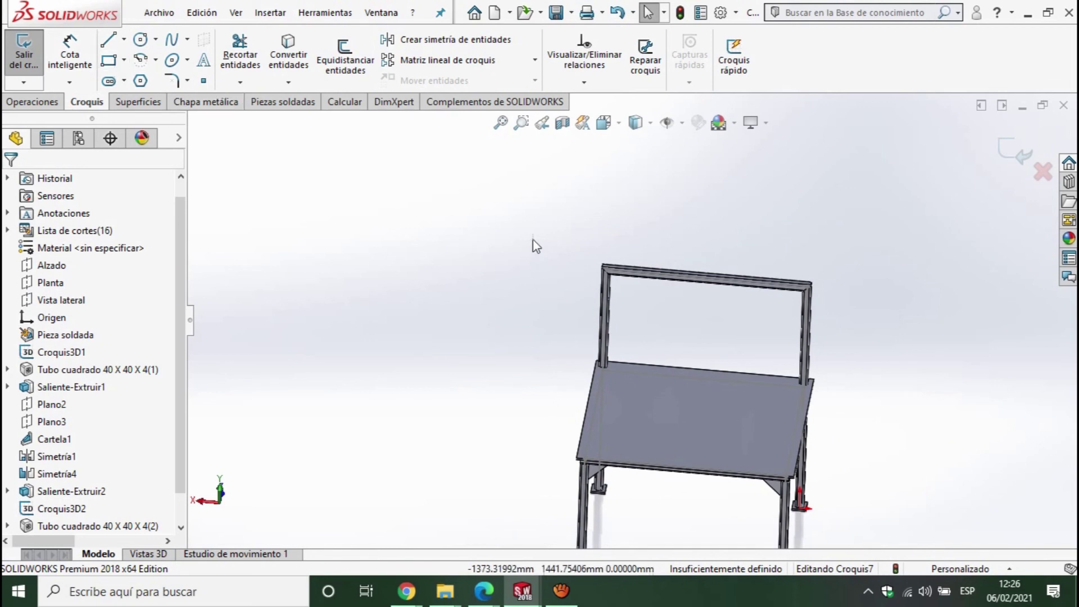
scroll(742, 260, down, 5)
scroll(711, 320, down, 2)
scroll(573, 429, down, 2)
click(641, 416)
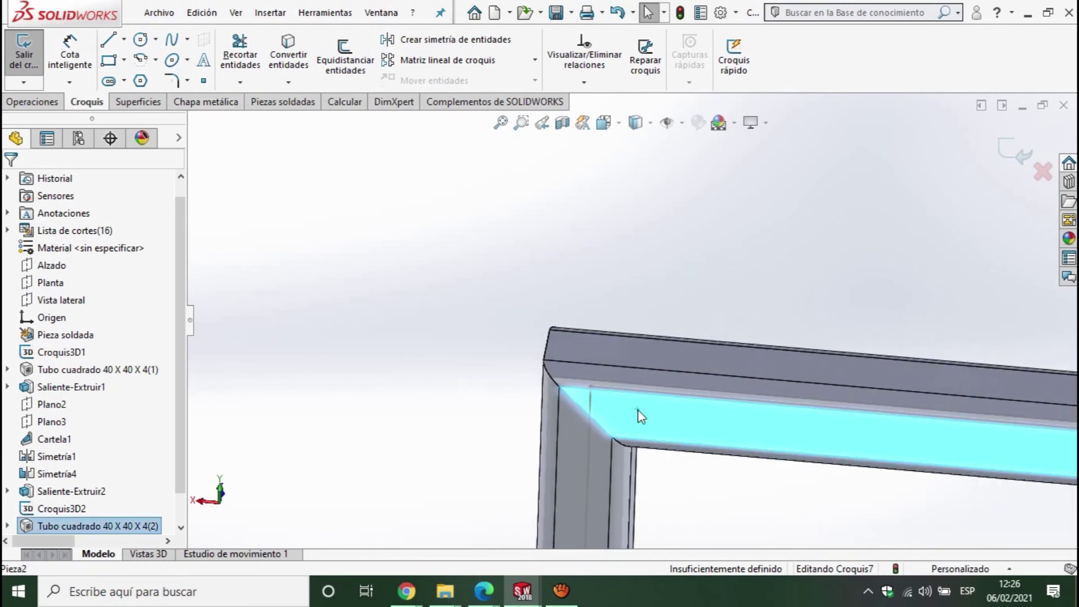
click(23, 73)
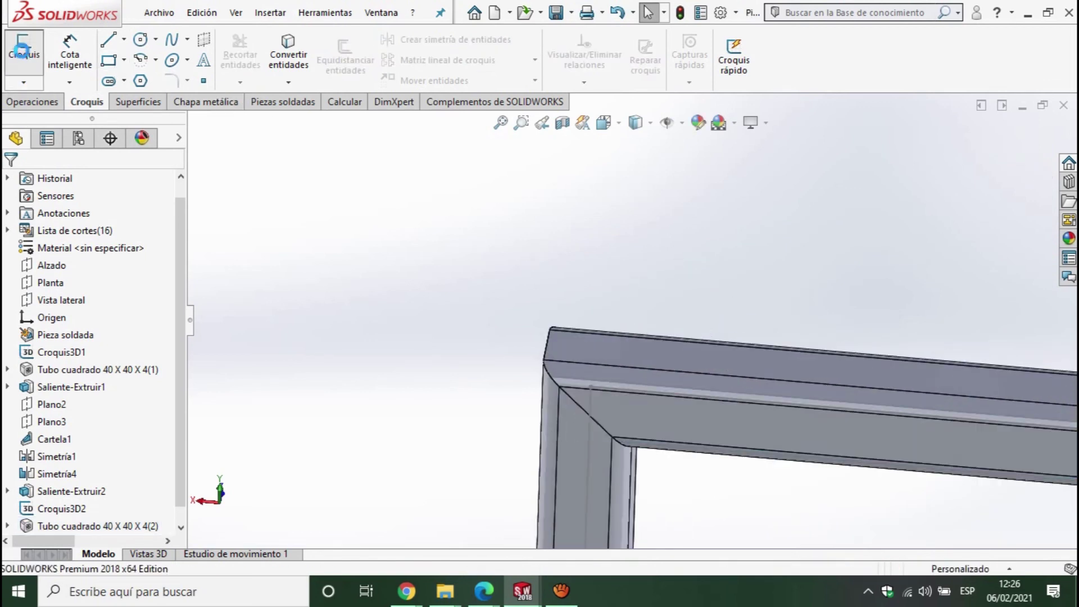
click(713, 427)
scroll(712, 427, up, 3)
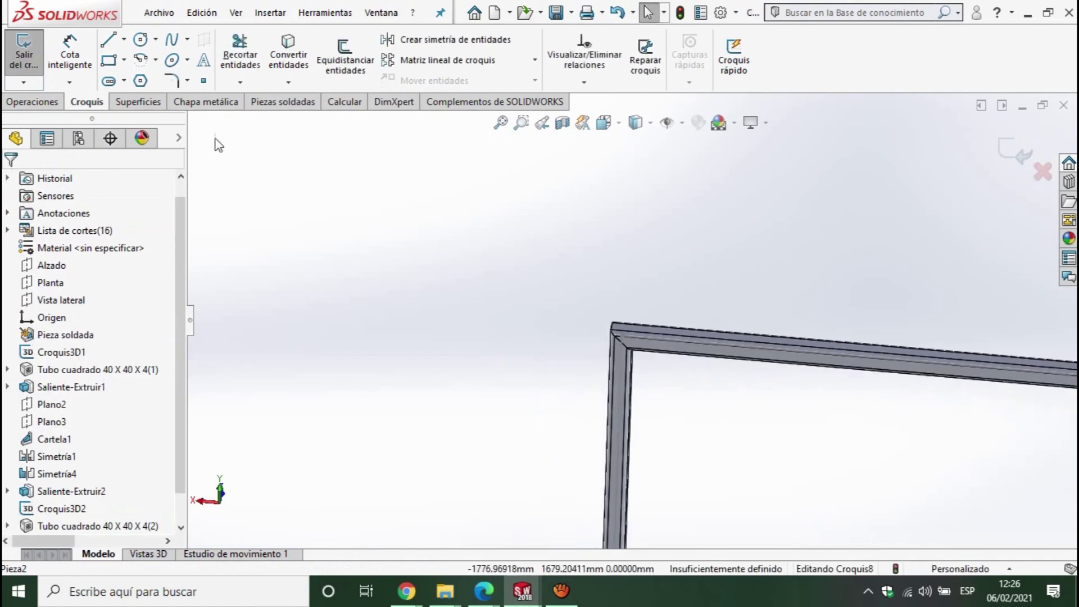
Step: In Normal To view, draw a corner rectangle from the inner top tube corner to the tabletop corner
click(110, 61)
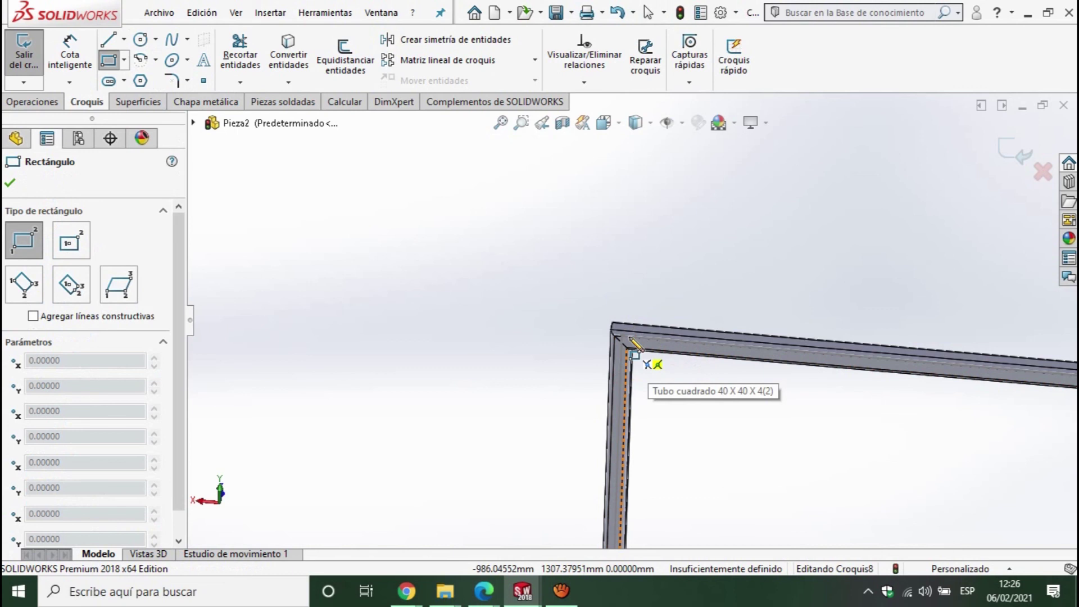
scroll(630, 349, down, 2)
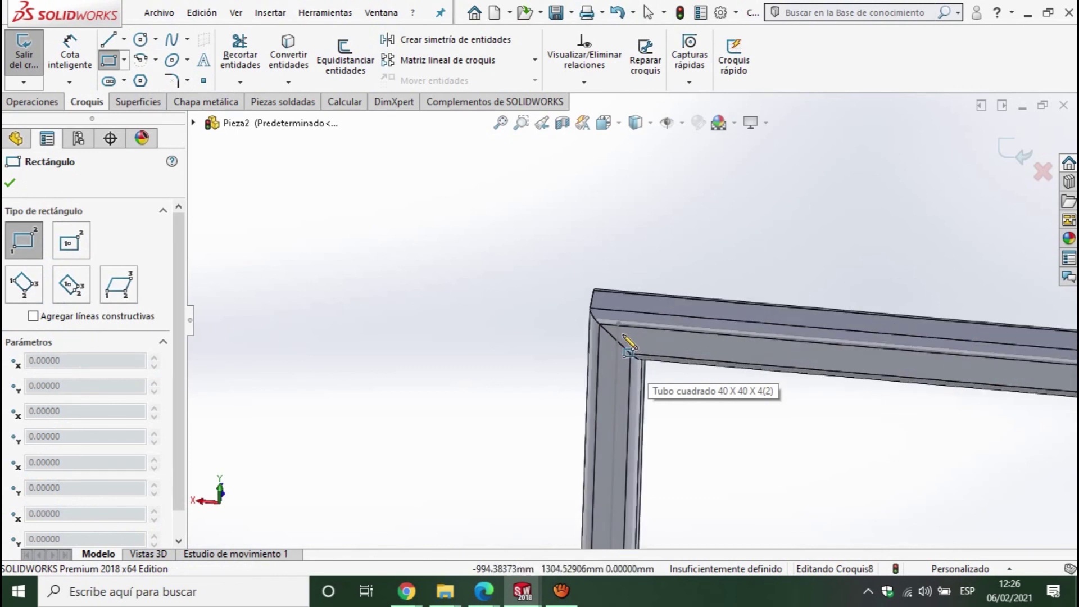
key(ctrl+8)
scroll(714, 405, down, 3)
scroll(604, 430, down, 2)
scroll(783, 285, down, 3)
scroll(769, 287, down, 2)
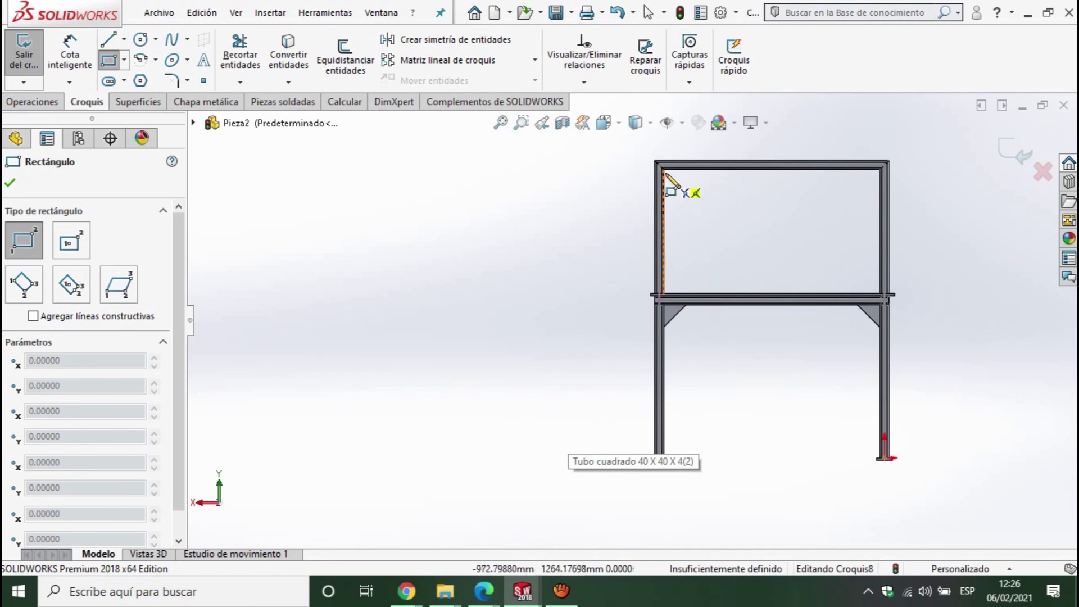
scroll(665, 175, down, 3)
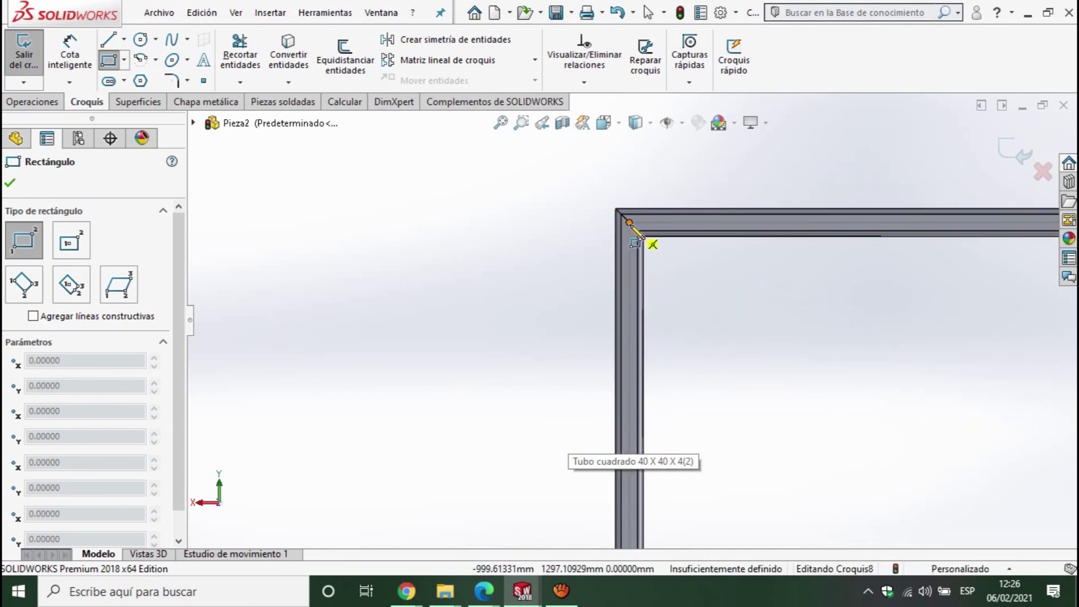
click(630, 223)
scroll(681, 308, up, 1)
scroll(891, 450, up, 2)
scroll(967, 495, down, 3)
scroll(896, 414, down, 1)
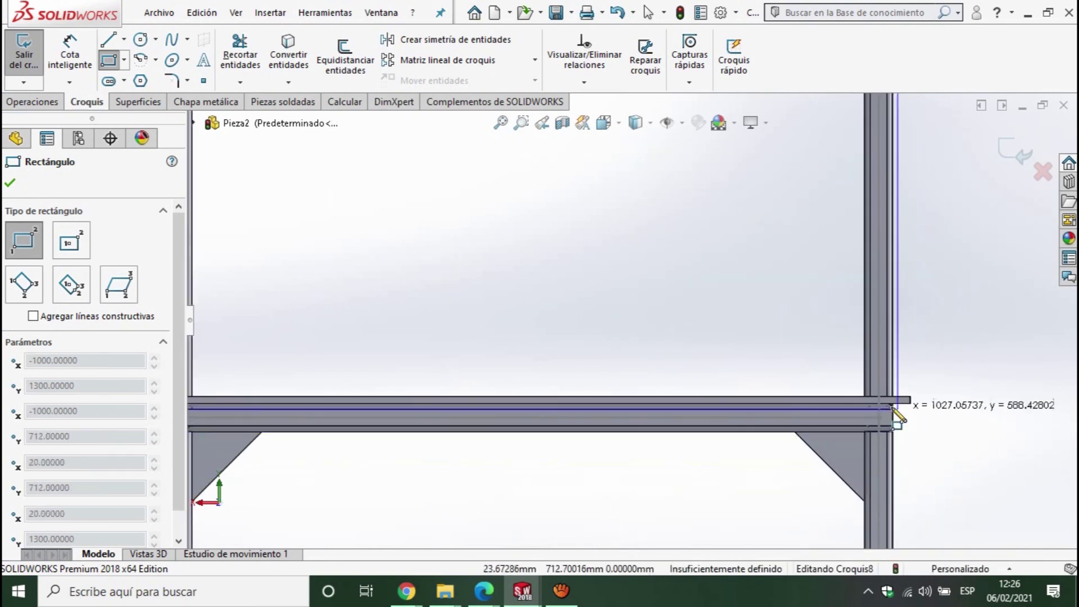
click(883, 403)
key(Escape)
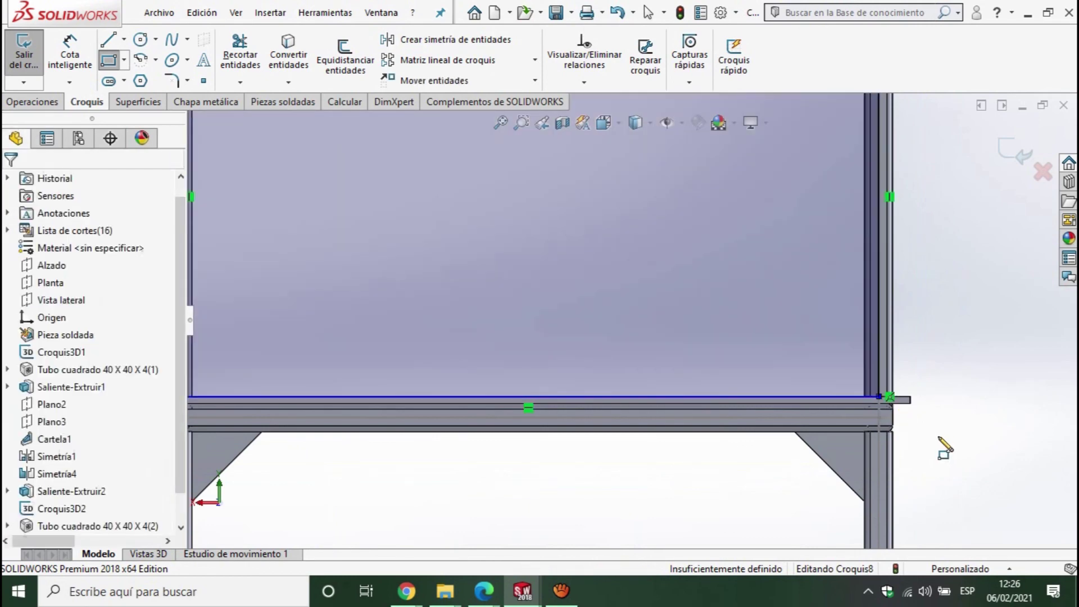
Step: Orbit the model back to a 3D view of the sketched rectangle
scroll(917, 444, up, 4)
mouse_move(917, 443)
middle_down()
mouse_move(564, 393)
mouse_move(659, 361)
mouse_move(696, 387)
middle_up()
scroll(659, 361, down, 5)
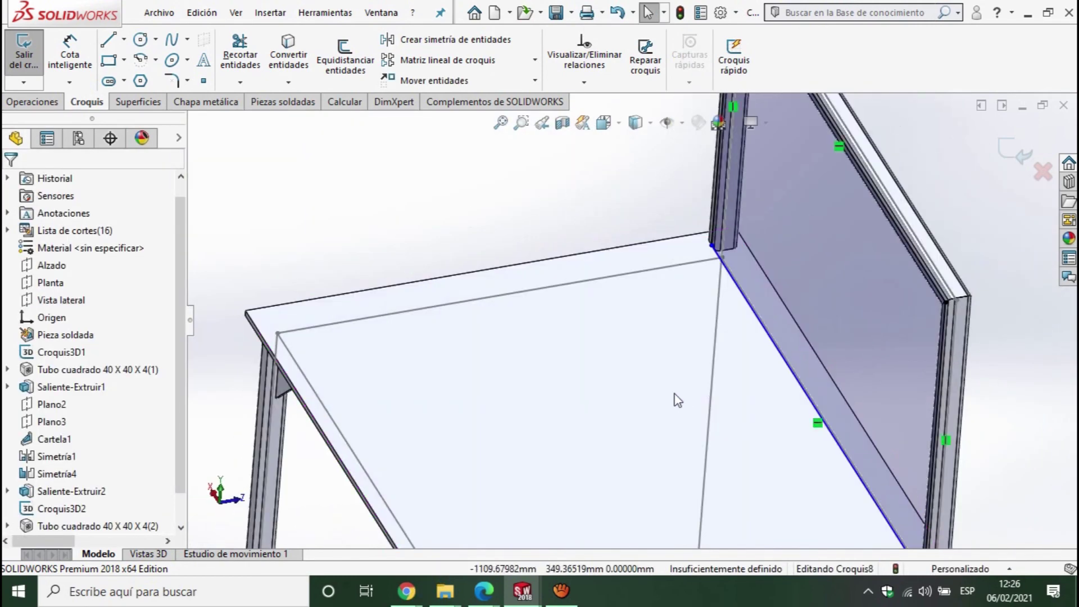
scroll(640, 400, up, 3)
click(42, 104)
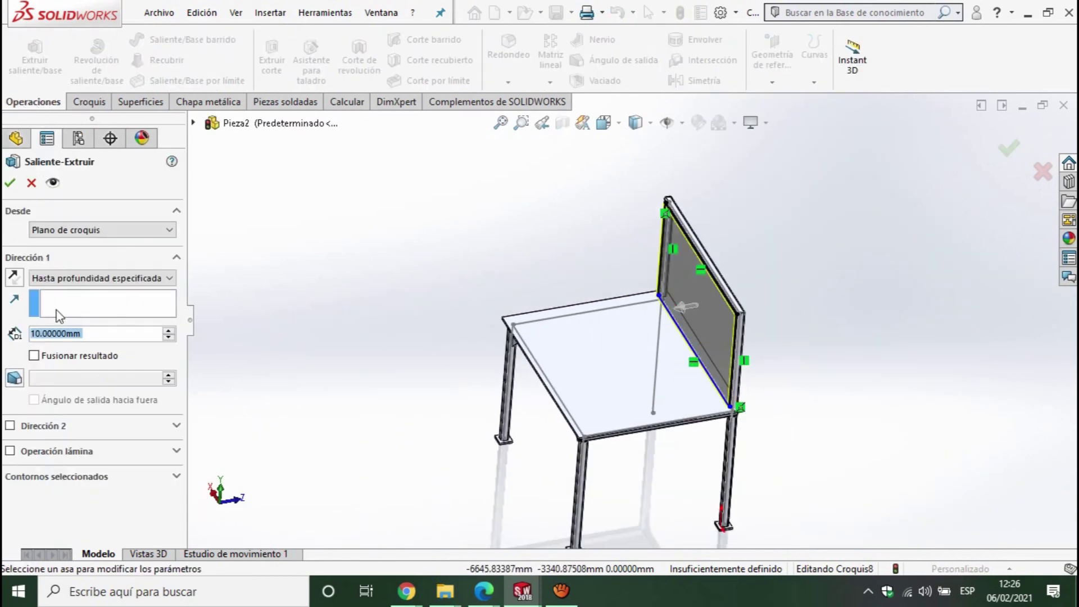
Step: Extrude the rectangle Blind 10 mm into a solid backrest panel
click(10, 183)
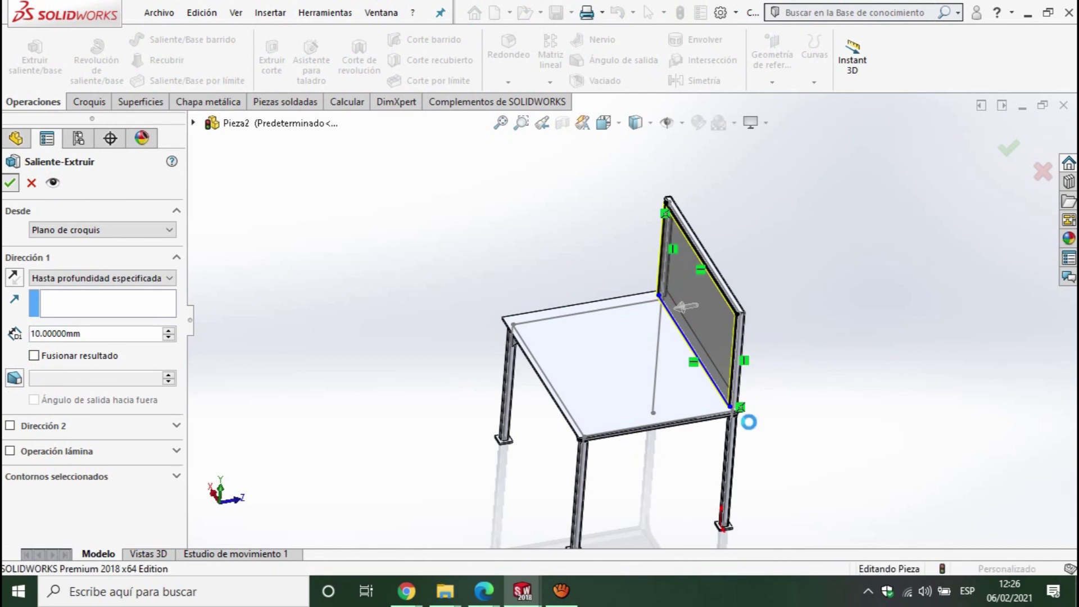
scroll(693, 431, up, 5)
mouse_move(693, 431)
middle_down()
mouse_move(621, 281)
mouse_move(685, 413)
middle_up()
scroll(620, 282, up, 3)
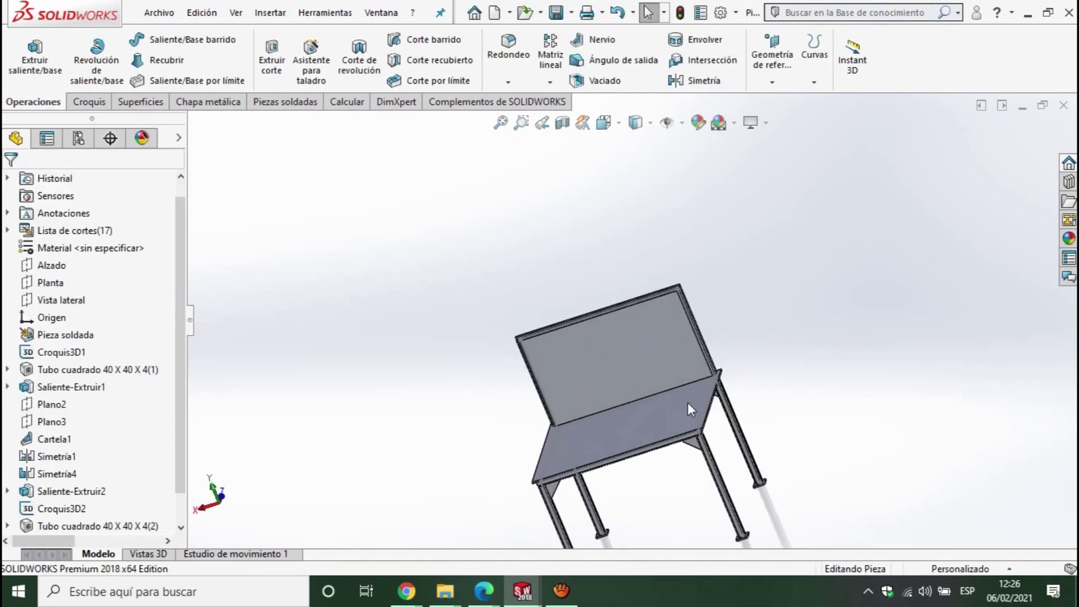
key(ctrl+7)
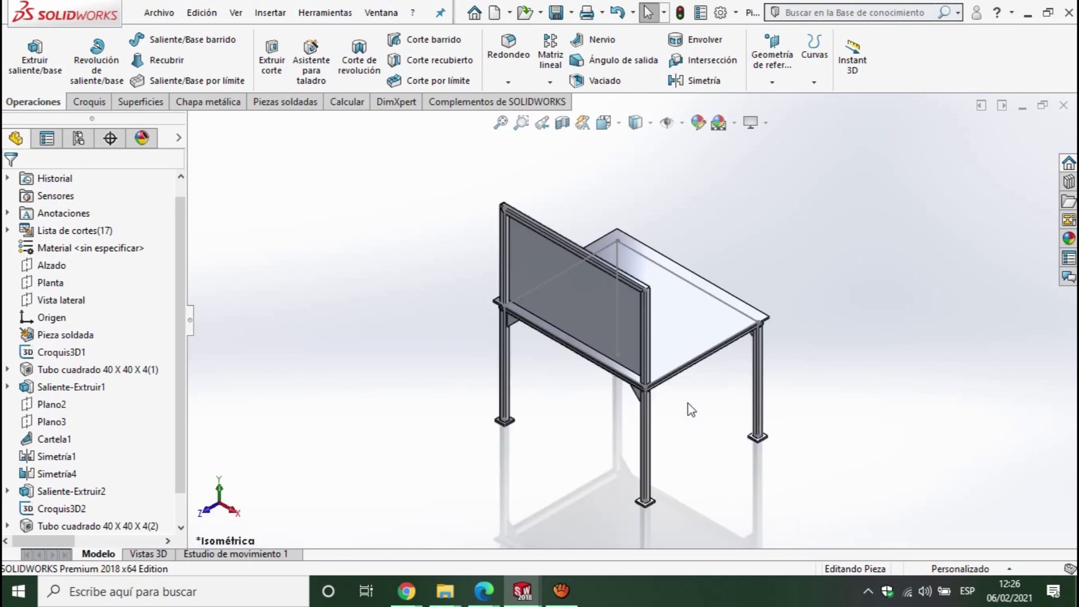
key(shift+Right)
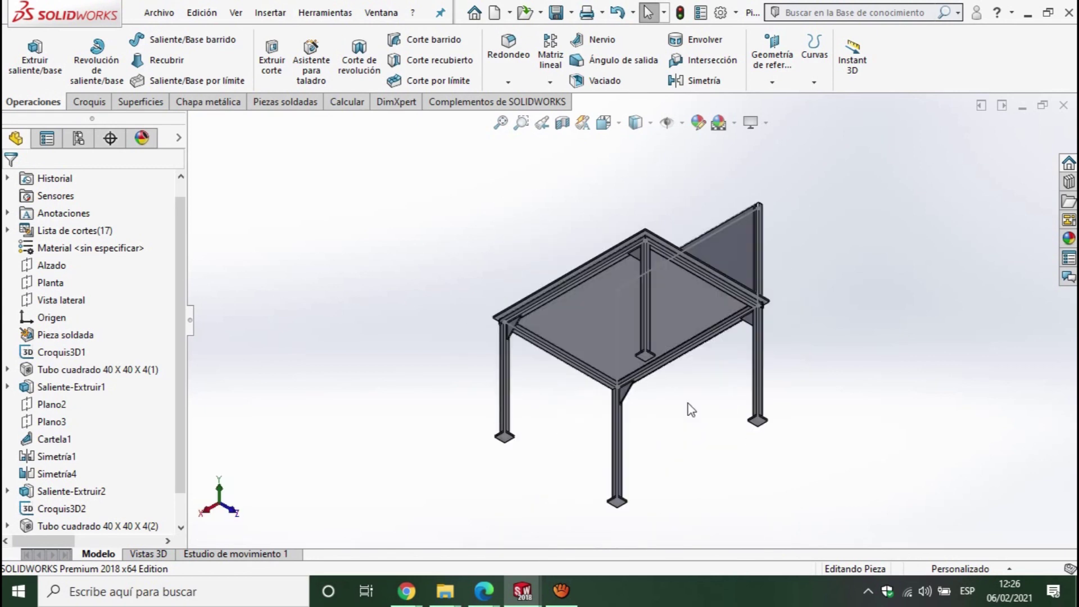
middle_drag(689, 372, 689, 482)
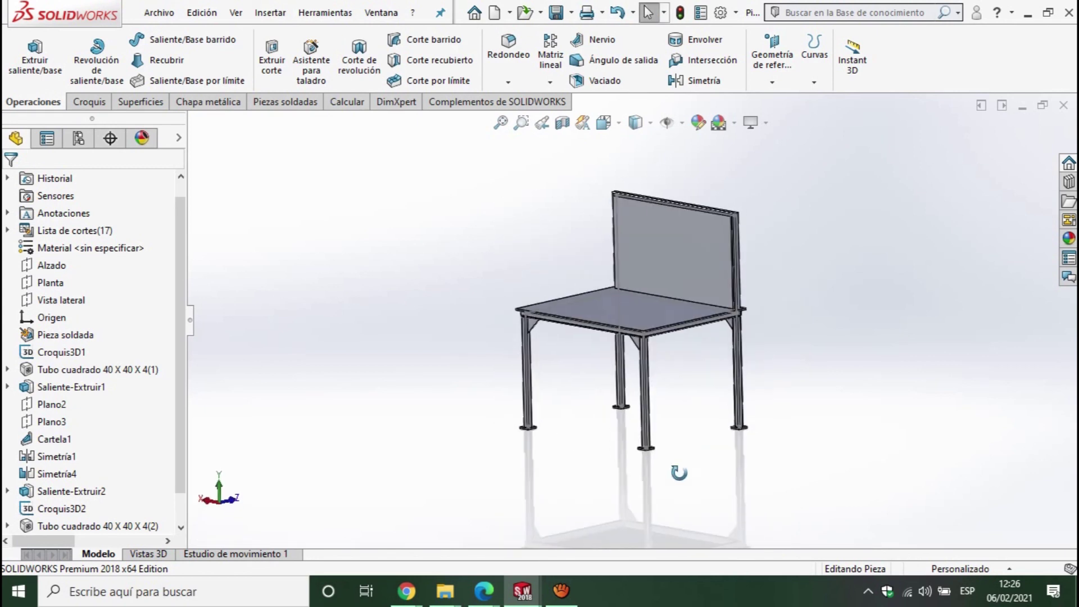
scroll(683, 264, down, 3)
mouse_move(663, 377)
middle_down()
mouse_move(586, 369)
mouse_move(397, 407)
mouse_move(286, 370)
mouse_move(482, 395)
mouse_move(558, 356)
middle_up()
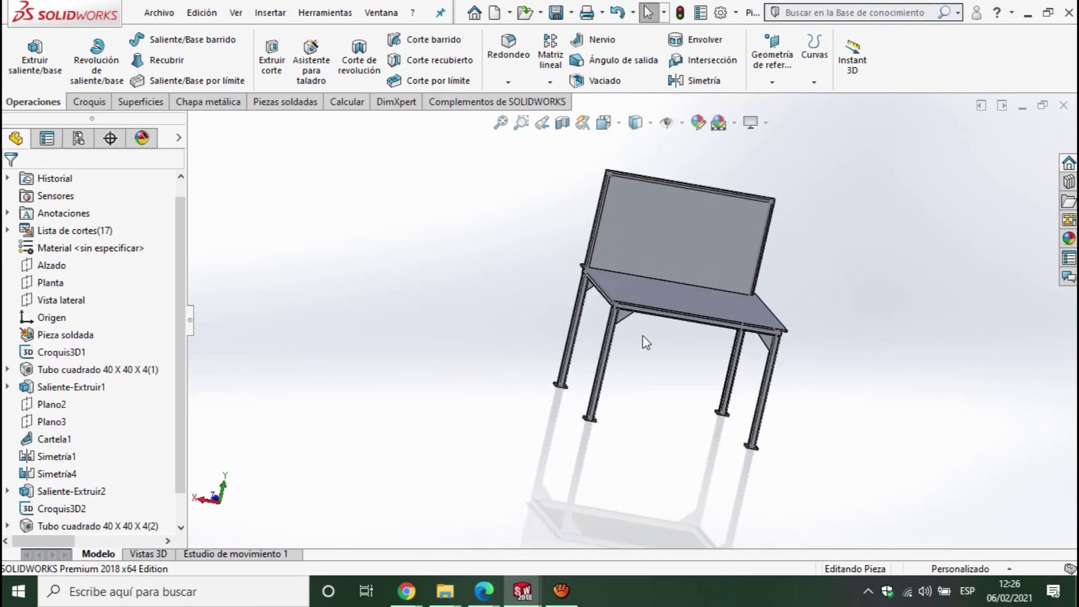
mouse_move(609, 520)
middle_down()
mouse_move(835, 238)
mouse_move(618, 340)
mouse_move(433, 381)
mouse_move(540, 382)
middle_up()
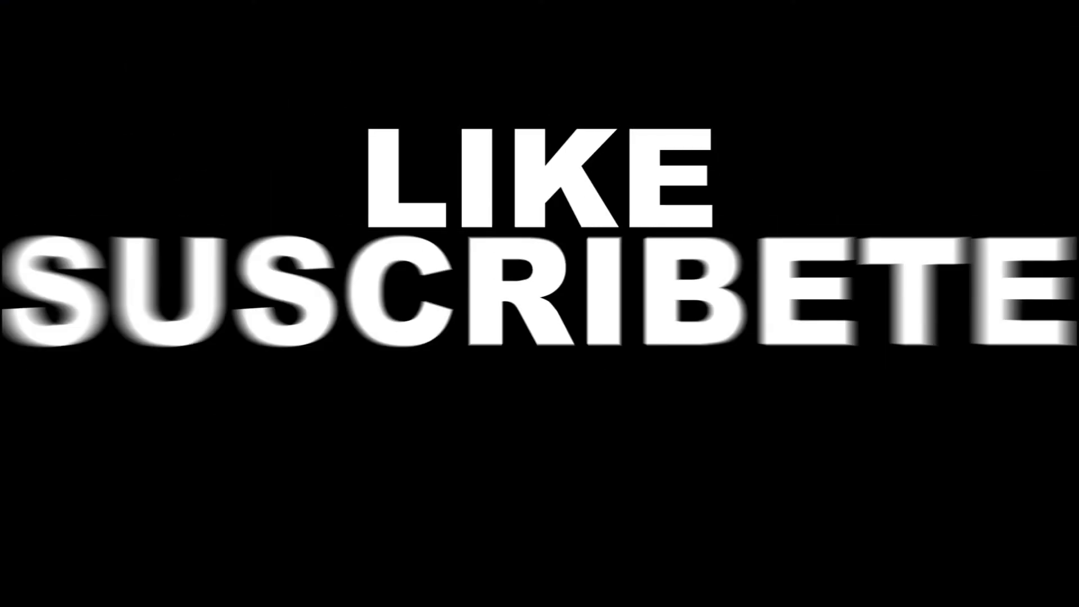